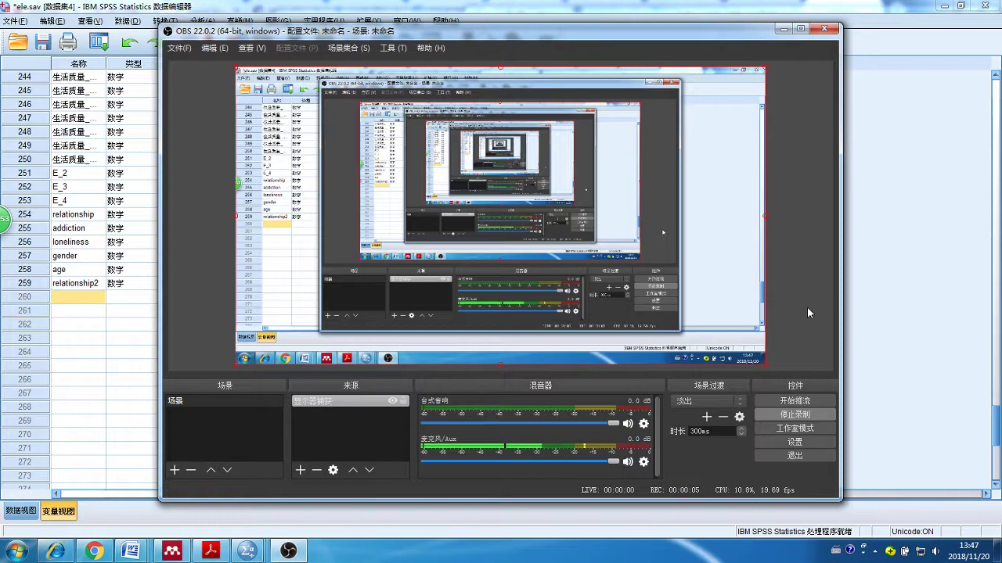
Step: Bring the Homo Heuristicus paper in Mendeley to the front and scroll back up in it
left_click(212, 551)
left_click(172, 551)
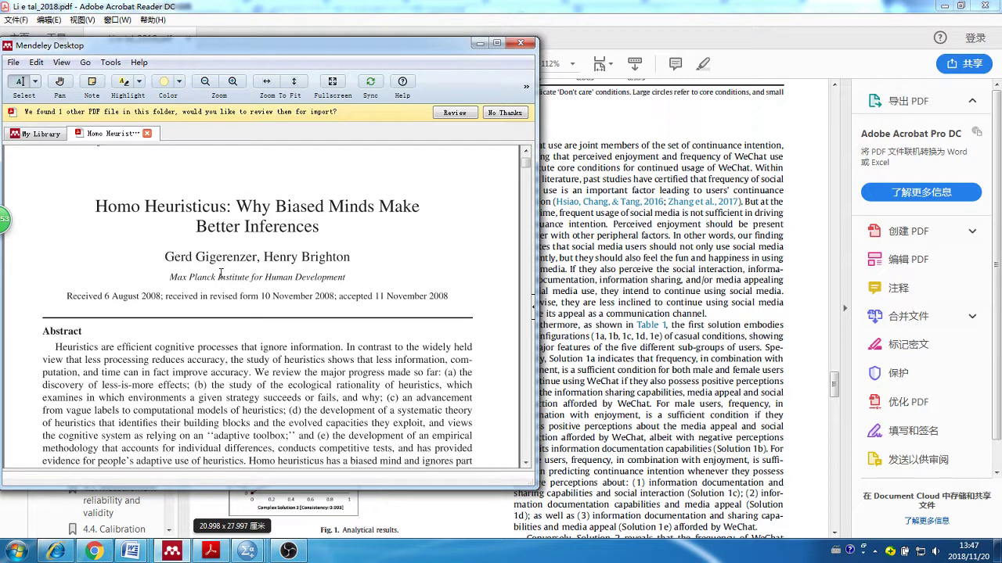
scroll(439, 270, "up", 2)
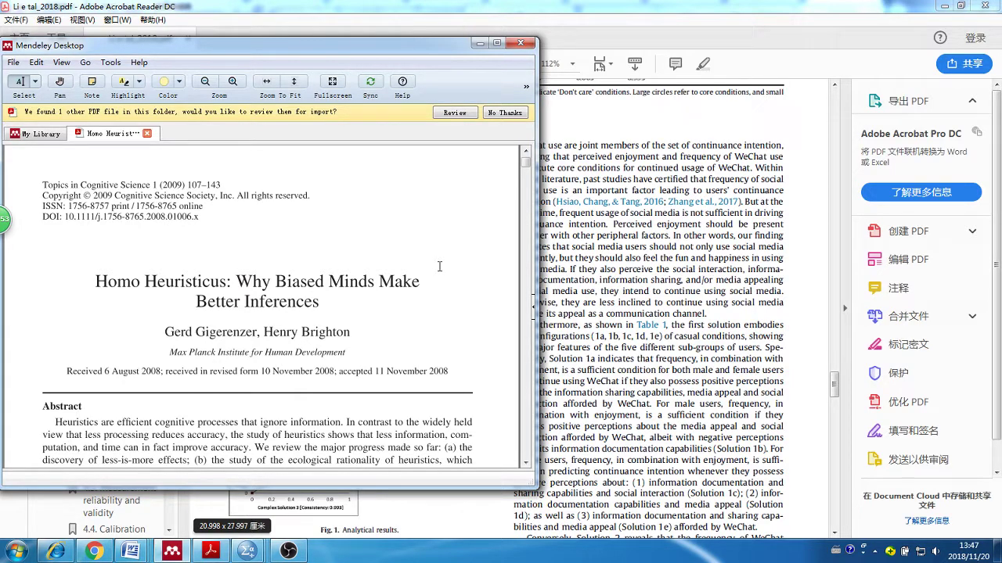
Step: Close the untitled ele_subsample dataset without saving
mouse_move(247, 552)
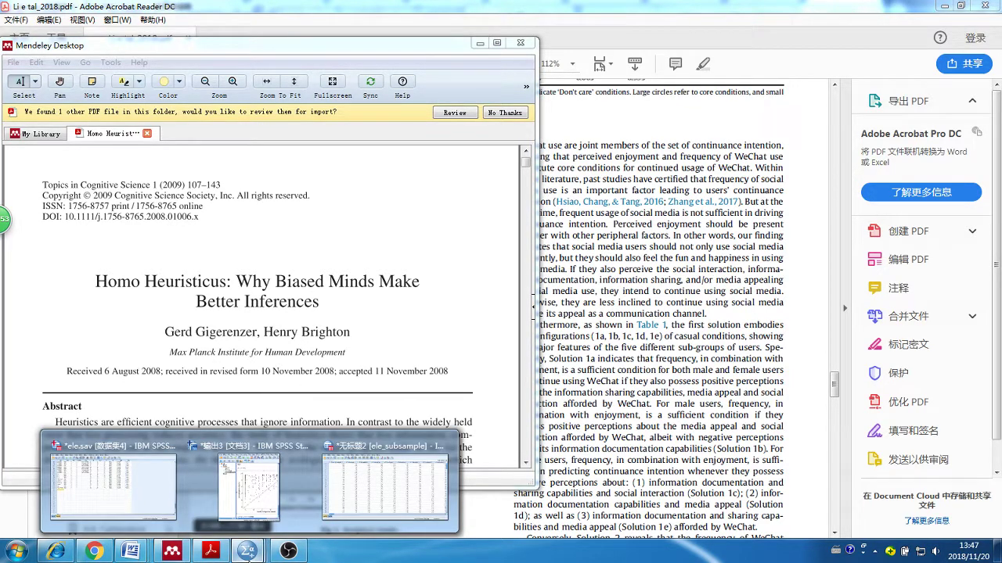
left_click(383, 485)
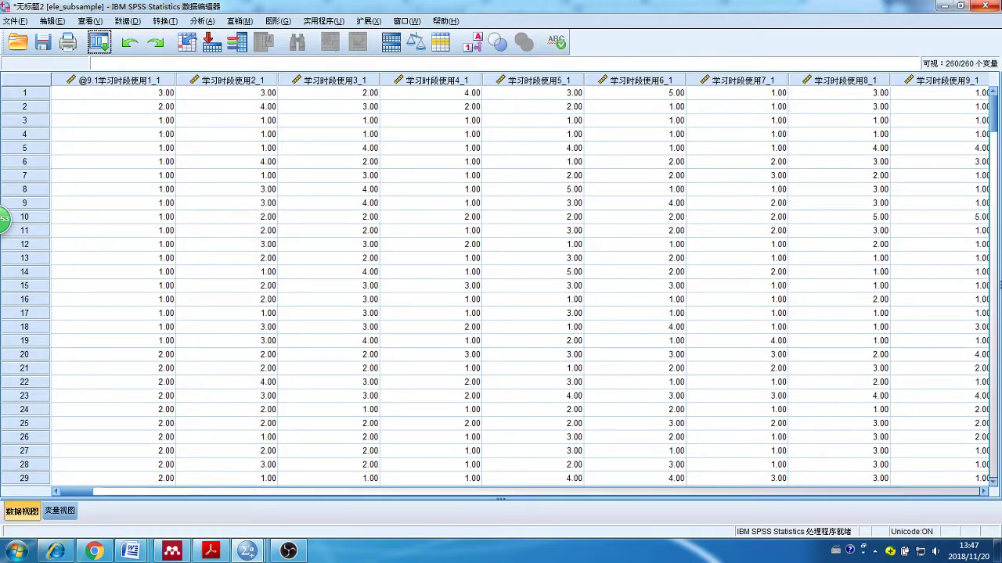
key("alt+F4")
left_click(551, 257)
Step: Switch to ele.sav and show its Data View grid
mouse_move(248, 551)
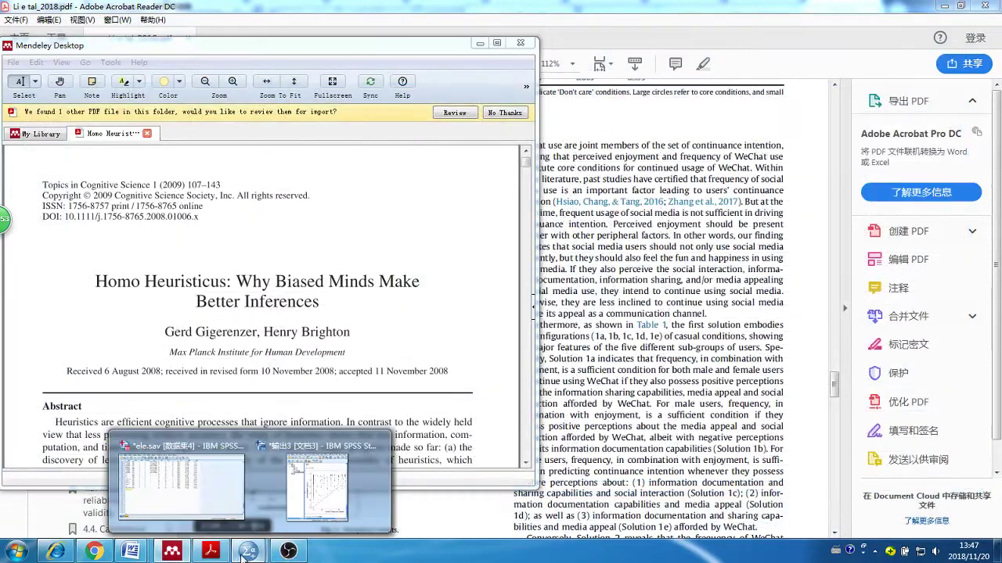
left_click(180, 477)
scroll(178, 311, "up", 5)
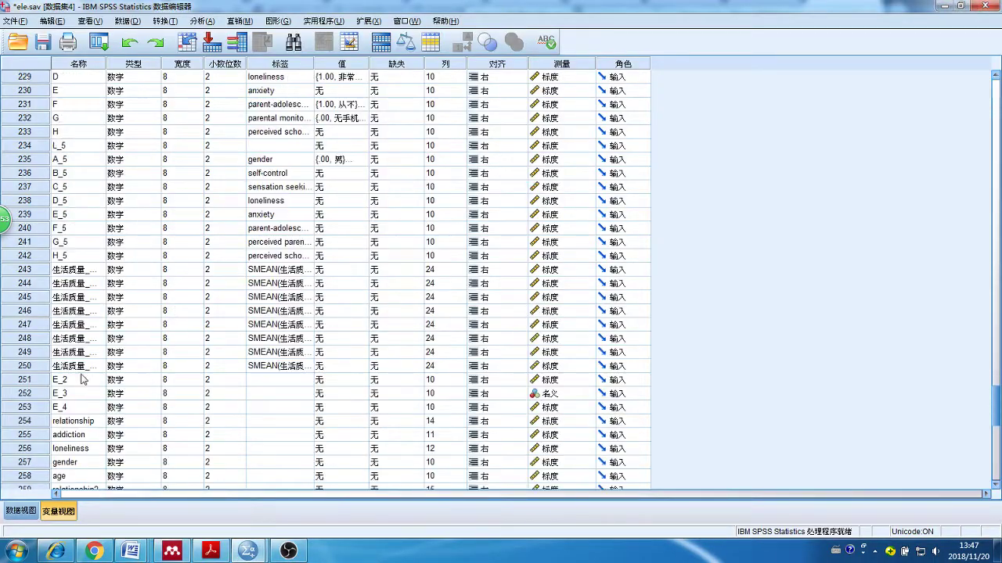
left_click(20, 513)
scroll(385, 329, "down", 5)
scroll(388, 324, "up", 3)
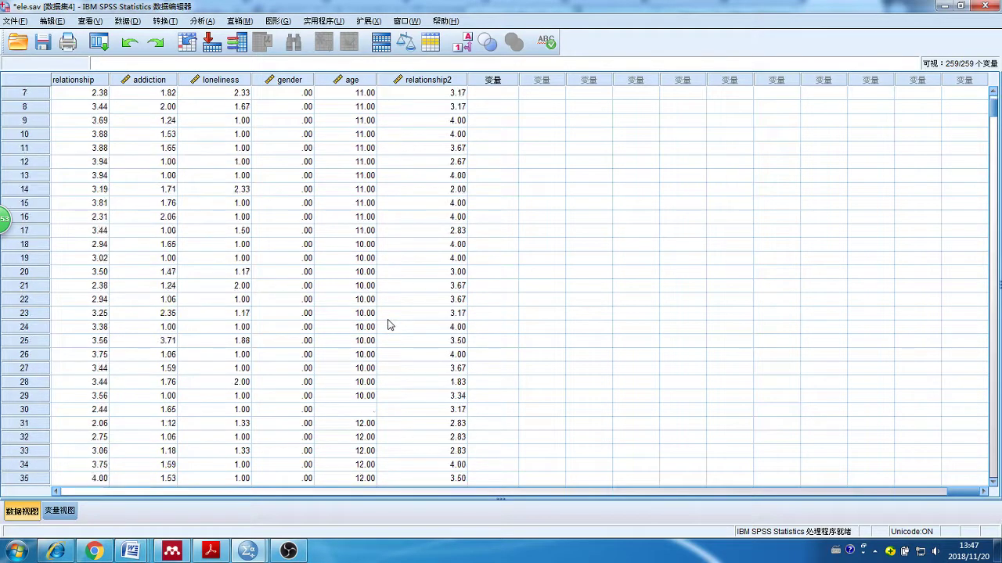
scroll(387, 324, "up", 2)
Step: Set Select Cases to a random 50% sample that filters out unselected cases
left_click(124, 20)
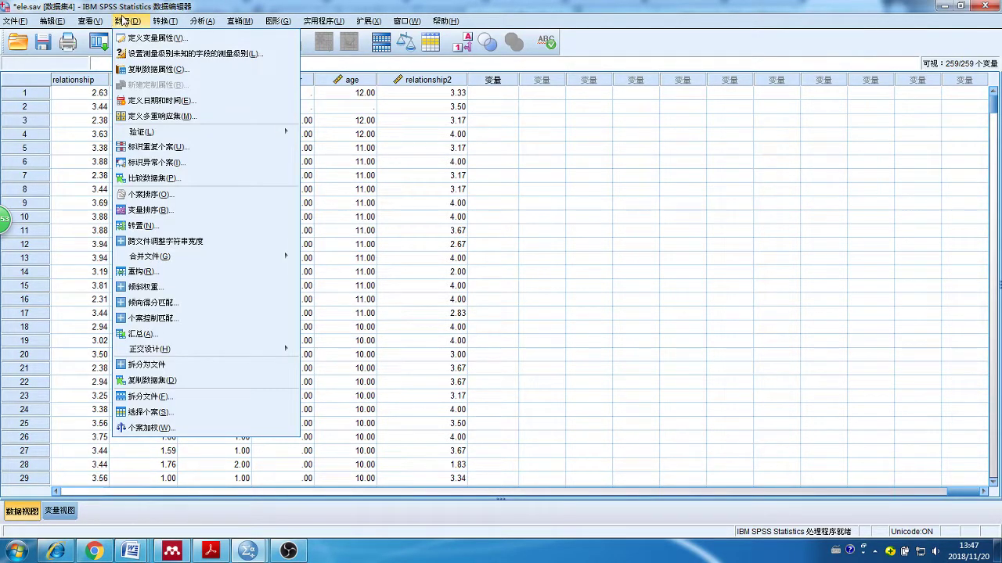
left_click(176, 412)
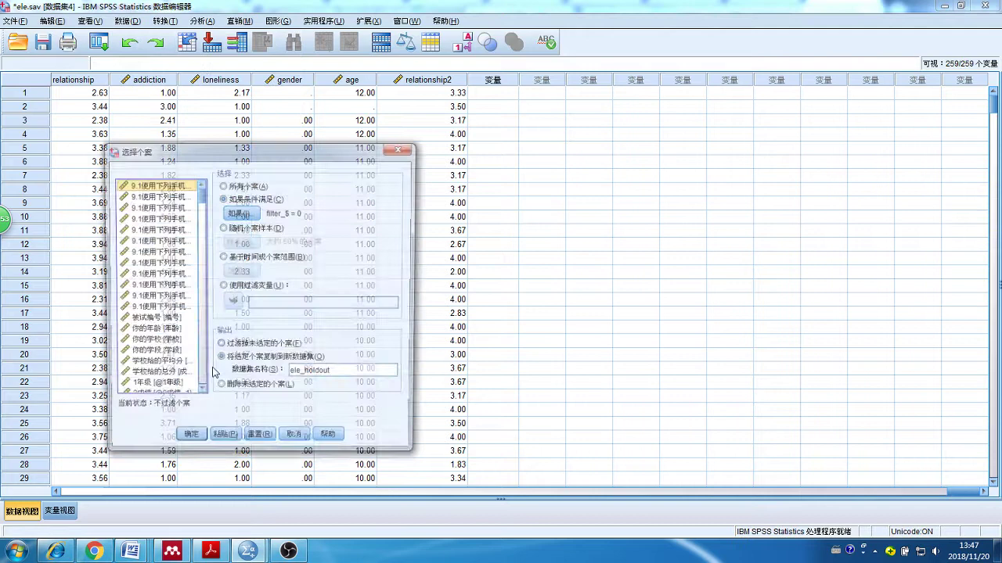
left_click(249, 227)
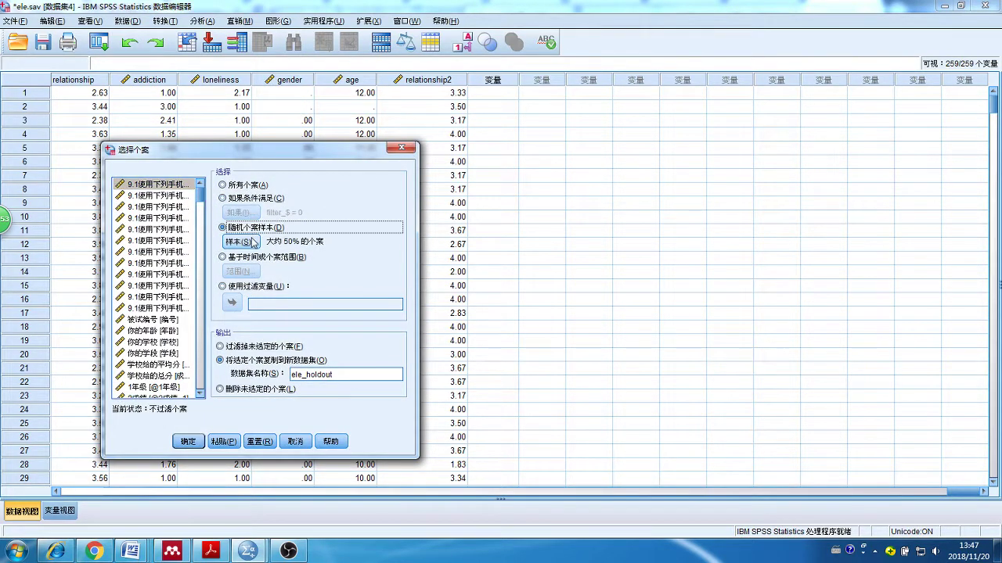
left_click(231, 242)
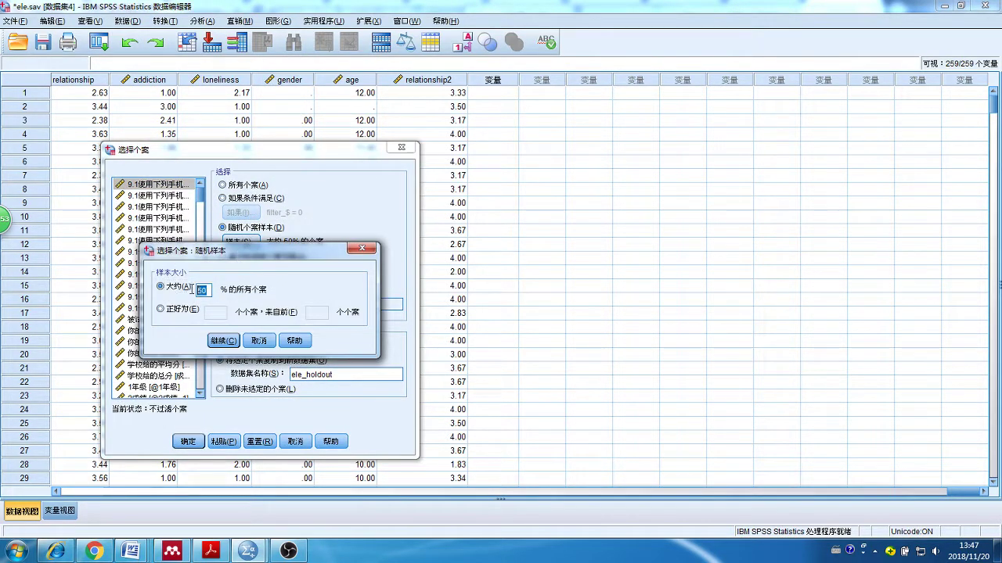
type("50")
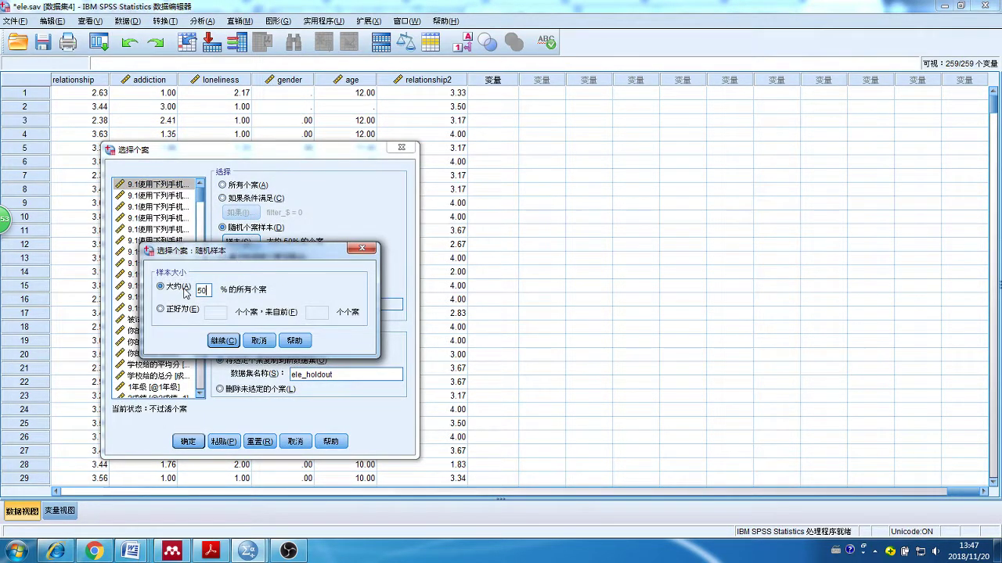
left_click(222, 340)
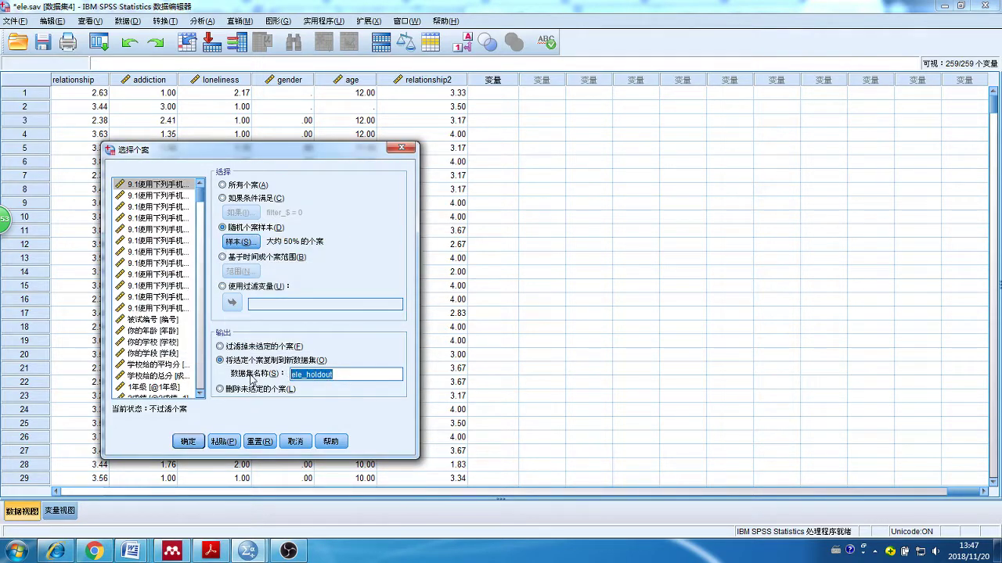
type("subsample")
left_click(244, 347)
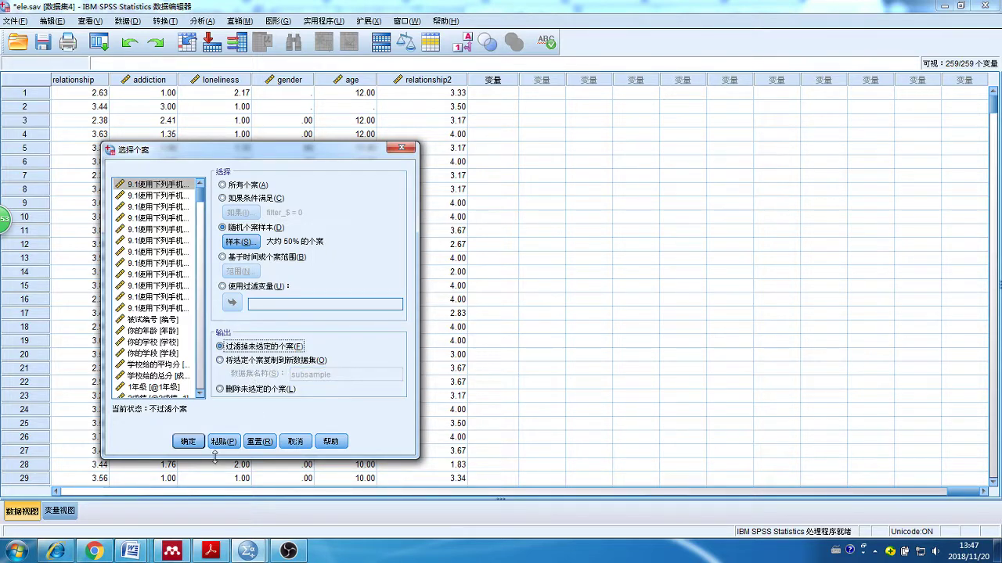
Step: Apply the random selection and locate the new filter_$ variable in Variable View
left_click(190, 441)
left_click(117, 516)
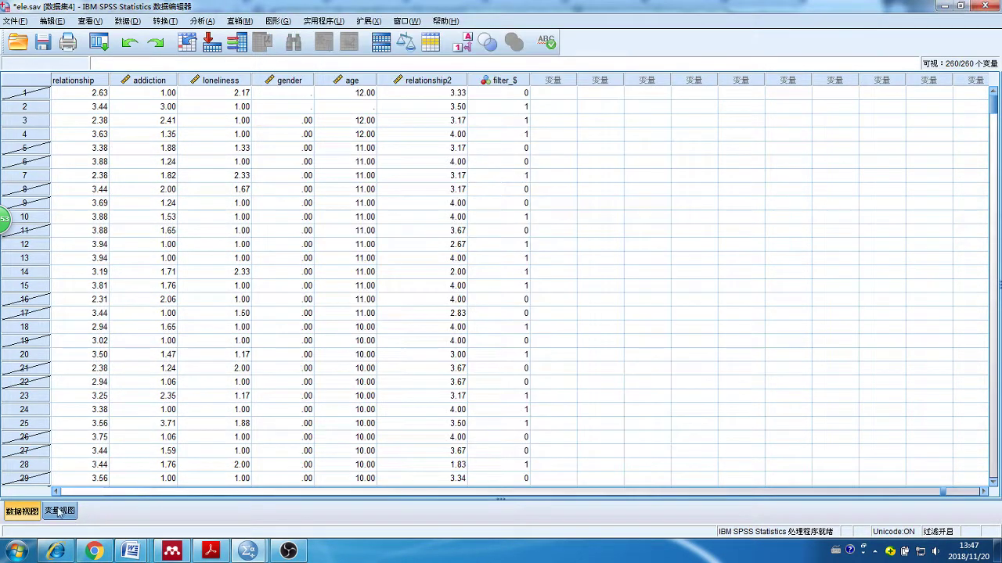
left_click(60, 511)
scroll(149, 396, "down", 5)
scroll(151, 392, "up", 1)
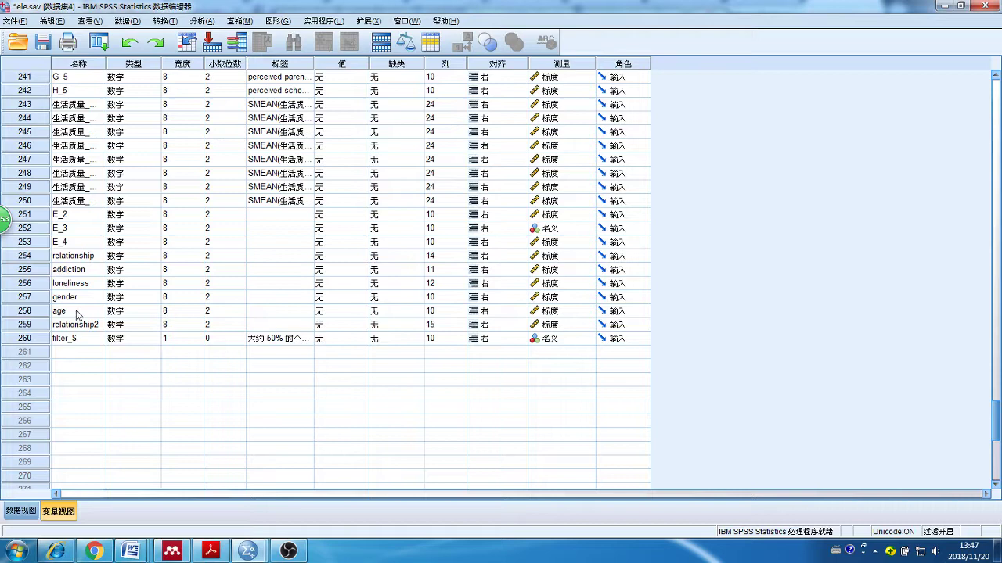
left_click(39, 341)
double_click(39, 341)
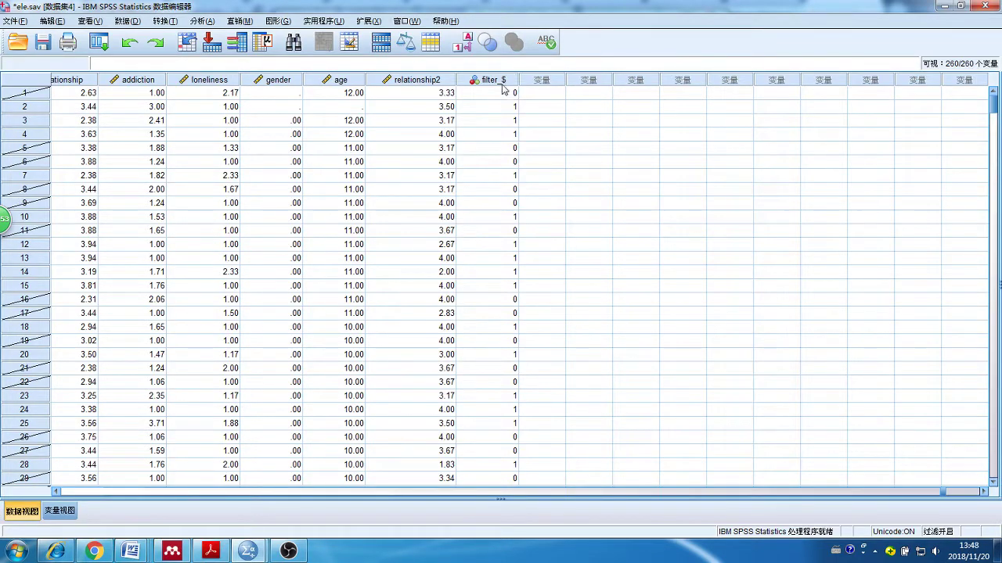
Step: Inspect the 0/1 filter_$ values of cases 1 to 4 in the data grid
left_click(508, 108)
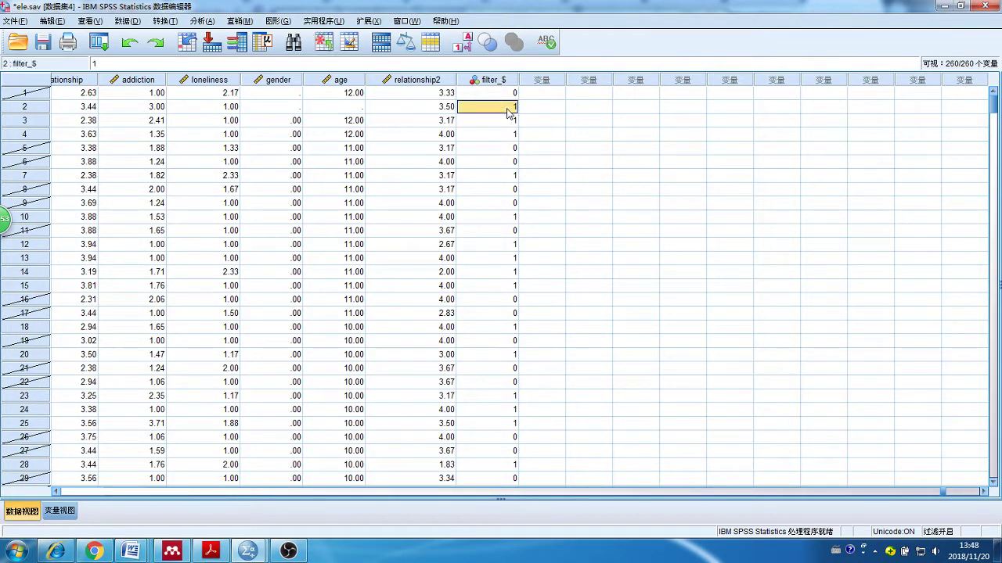
left_click(506, 123)
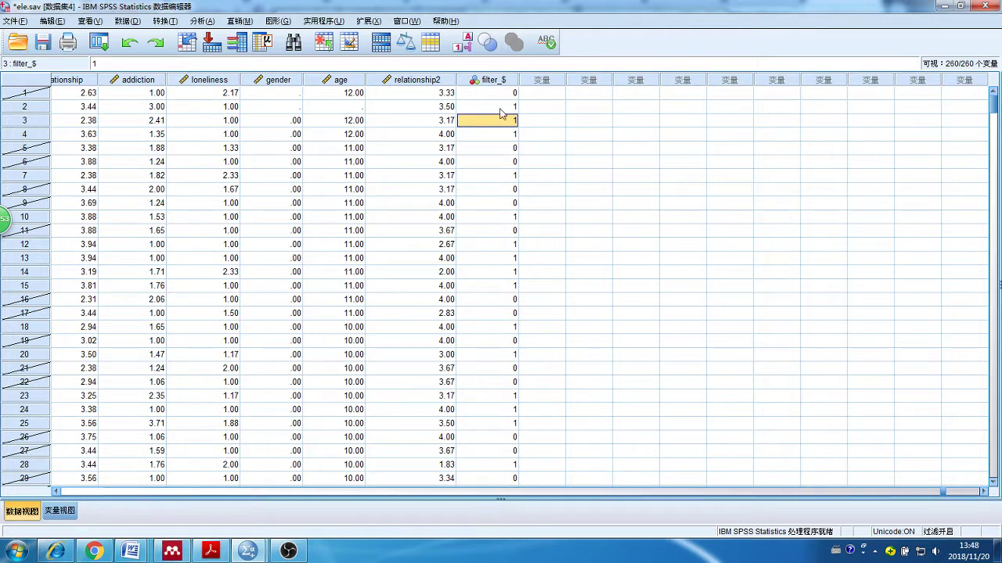
left_click(502, 109)
left_click(494, 121)
left_click(495, 135)
left_click(496, 110)
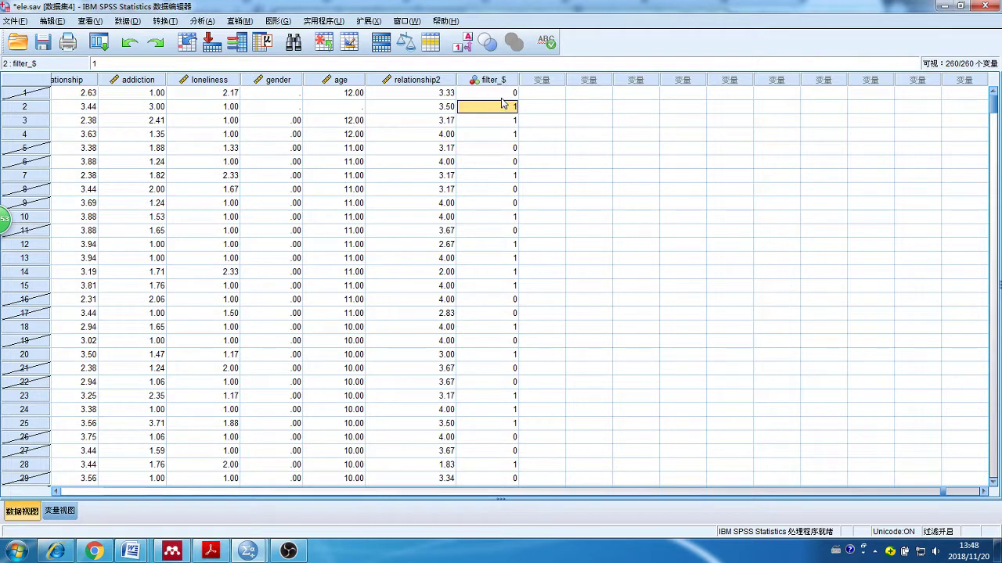
left_click(501, 95)
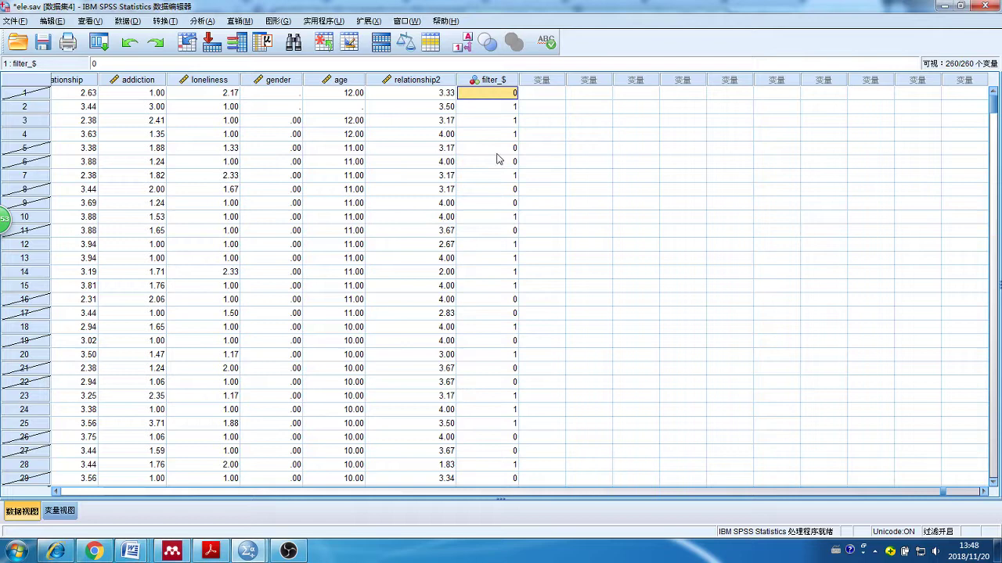
Step: Copy cases with filter_$ = 1 into a new dataset named subsample
left_click(147, 25)
left_click(159, 413)
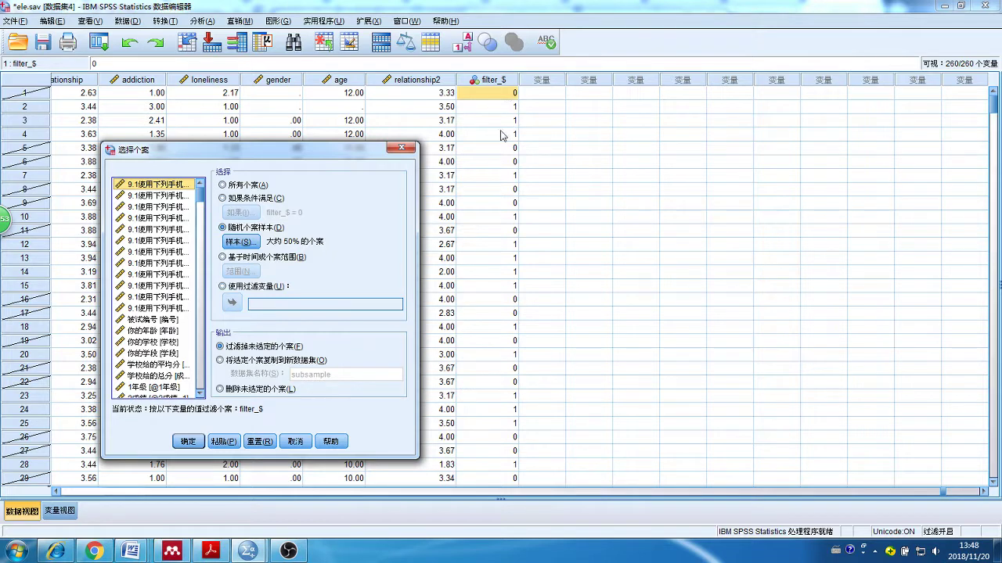
left_click(252, 199)
left_click(241, 212)
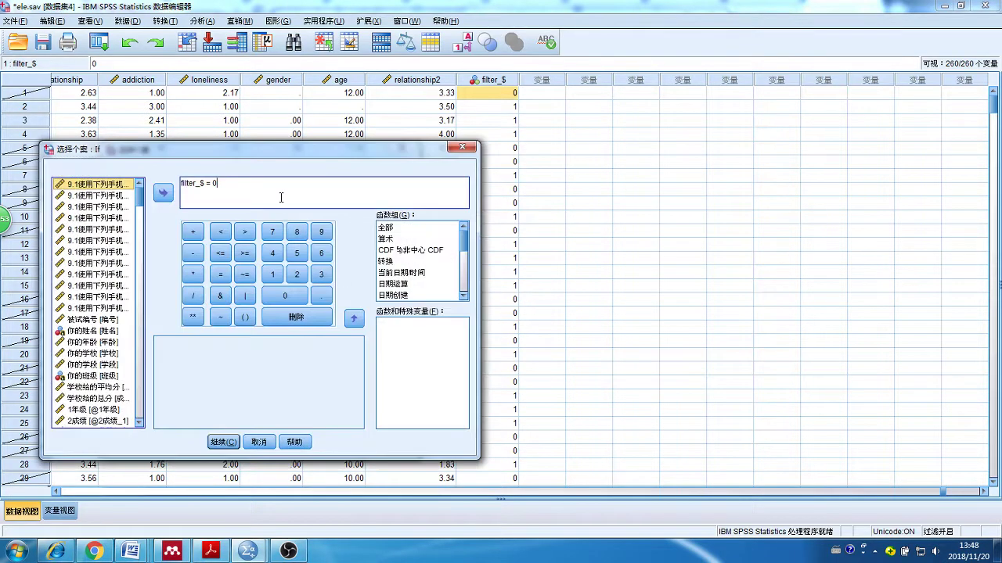
left_click(281, 197)
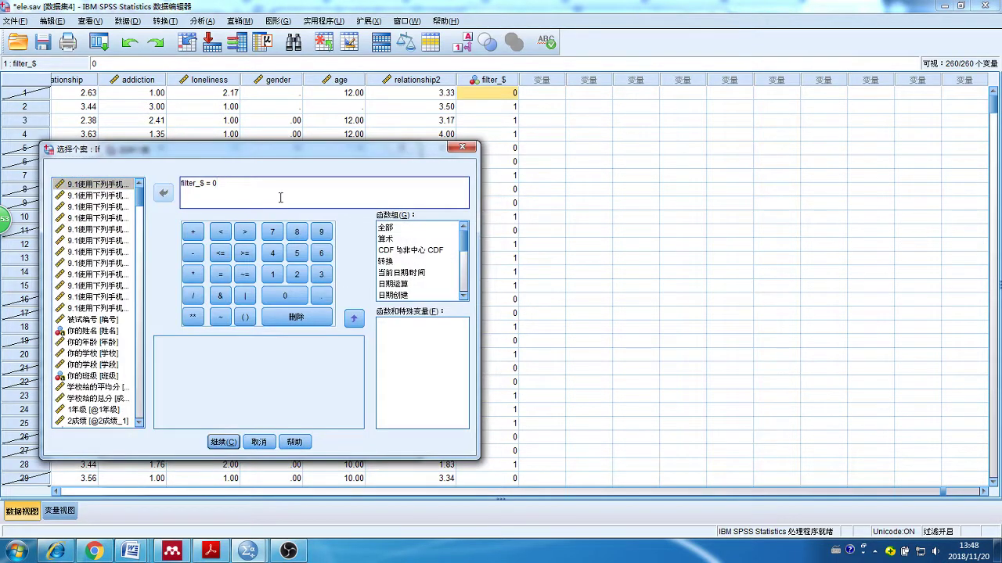
left_click(223, 442)
left_click(220, 360)
left_click(318, 375)
type("subsample")
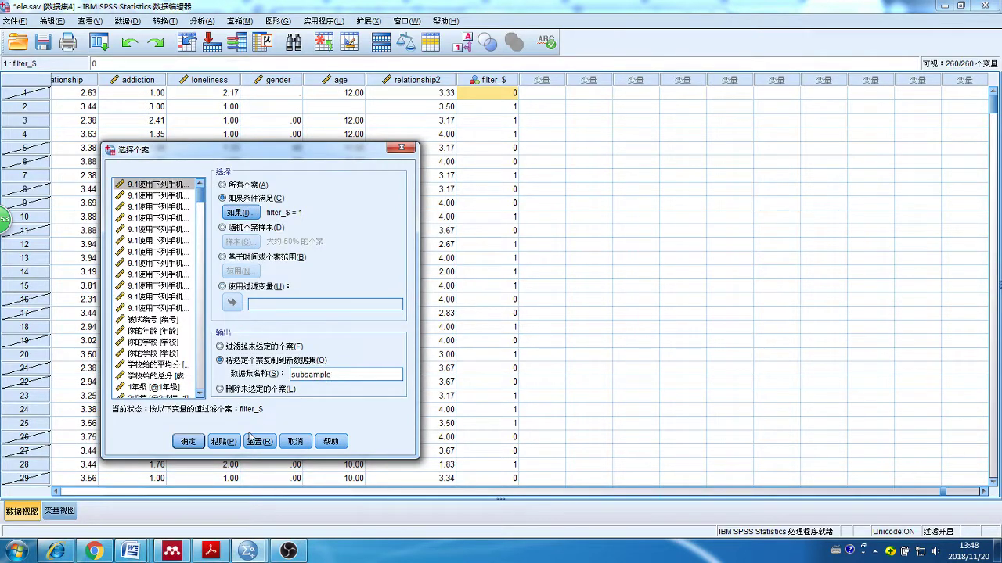
left_click(188, 441)
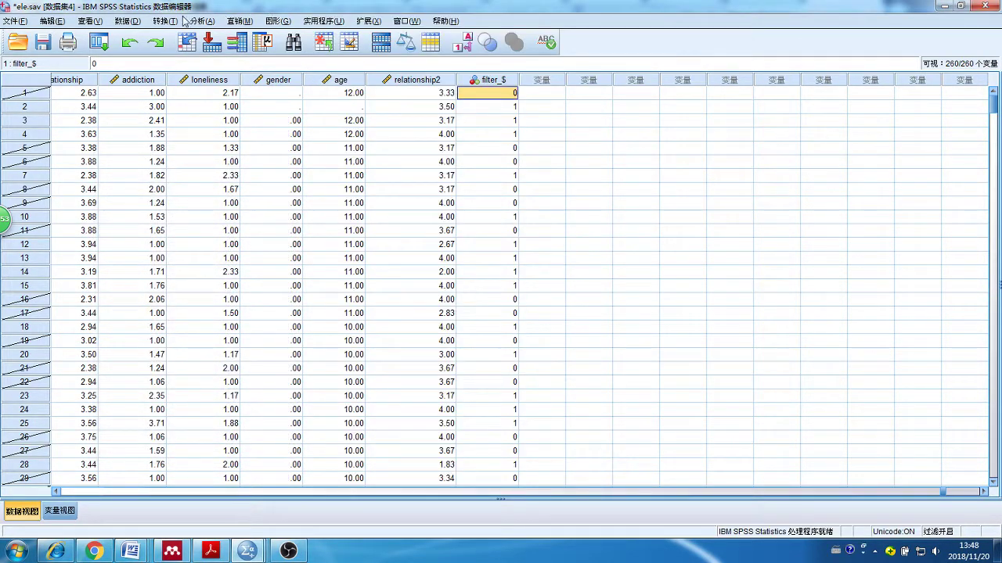
Step: Copy cases with filter_$ = 0 into a new dataset named holdout
left_click(133, 22)
left_click(180, 411)
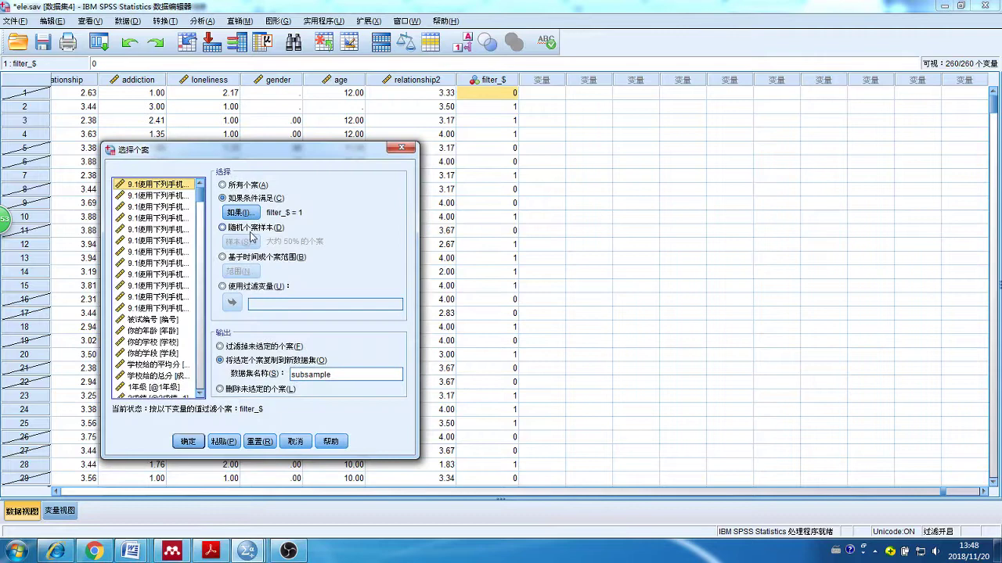
left_click(240, 213)
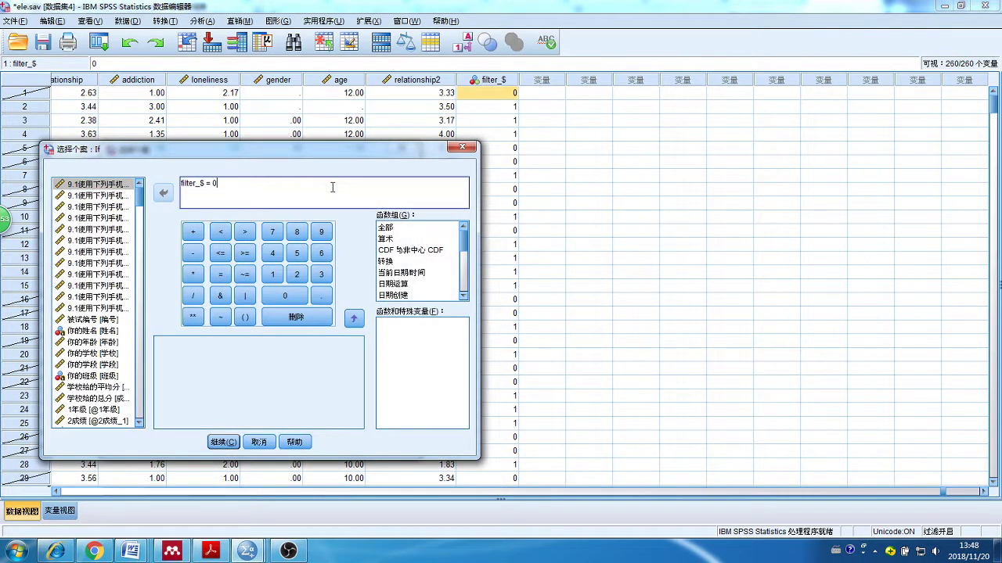
left_click(223, 442)
left_click(221, 360)
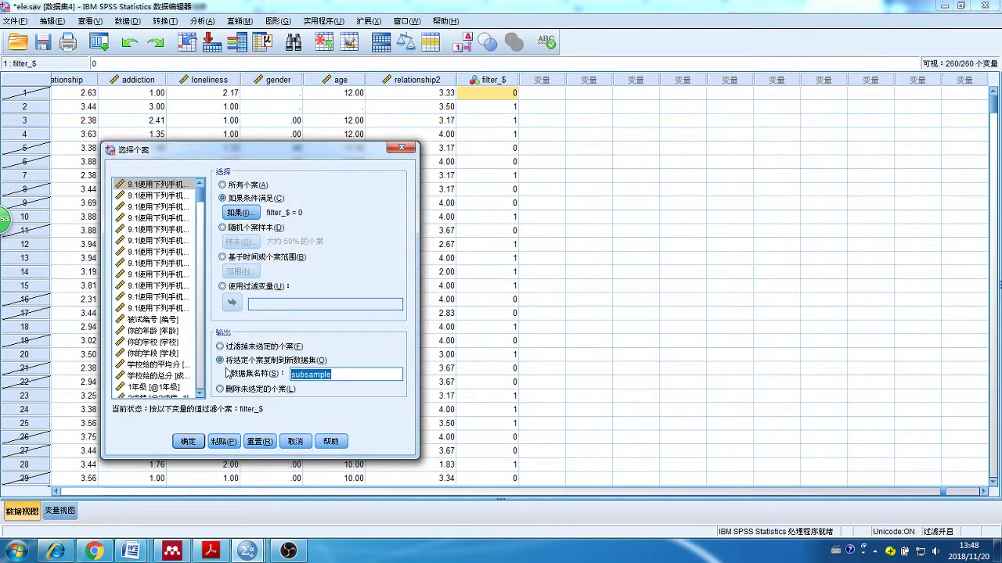
type("holdout")
left_click(187, 441)
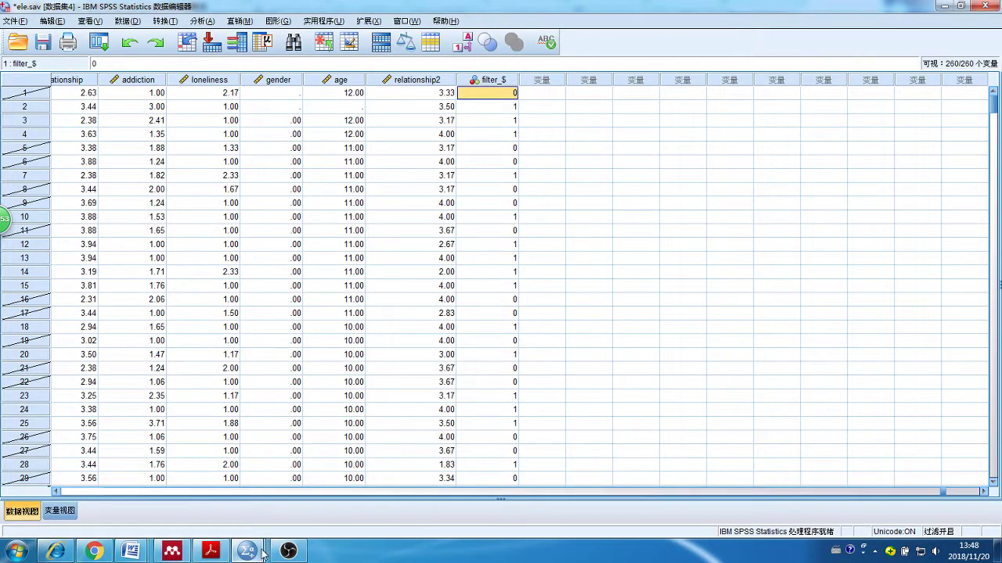
mouse_move(249, 552)
left_click(130, 468)
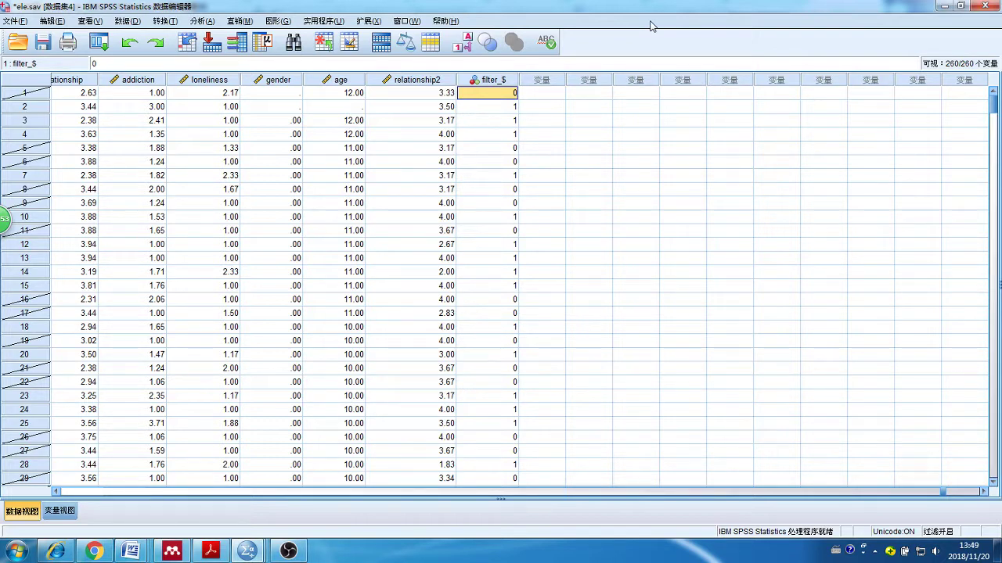
Step: Start saving the data as a comma-delimited CSV file
left_click(16, 21)
mouse_move(91, 22)
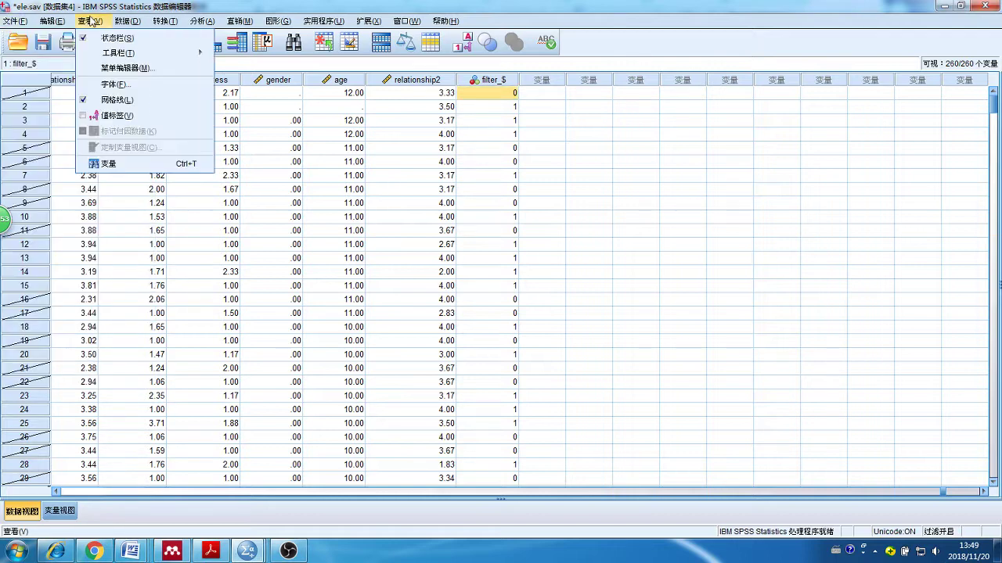
mouse_move(121, 23)
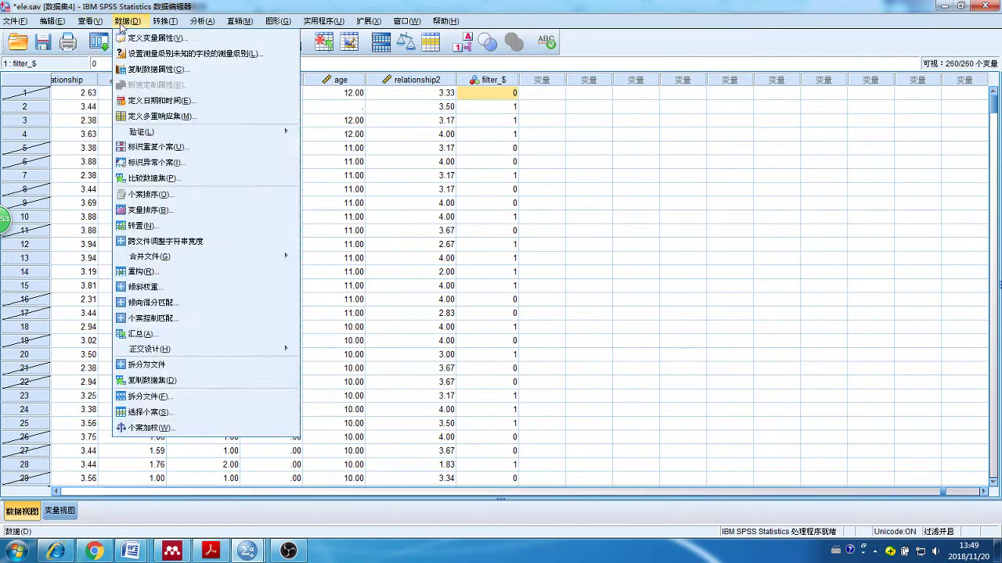
mouse_move(16, 21)
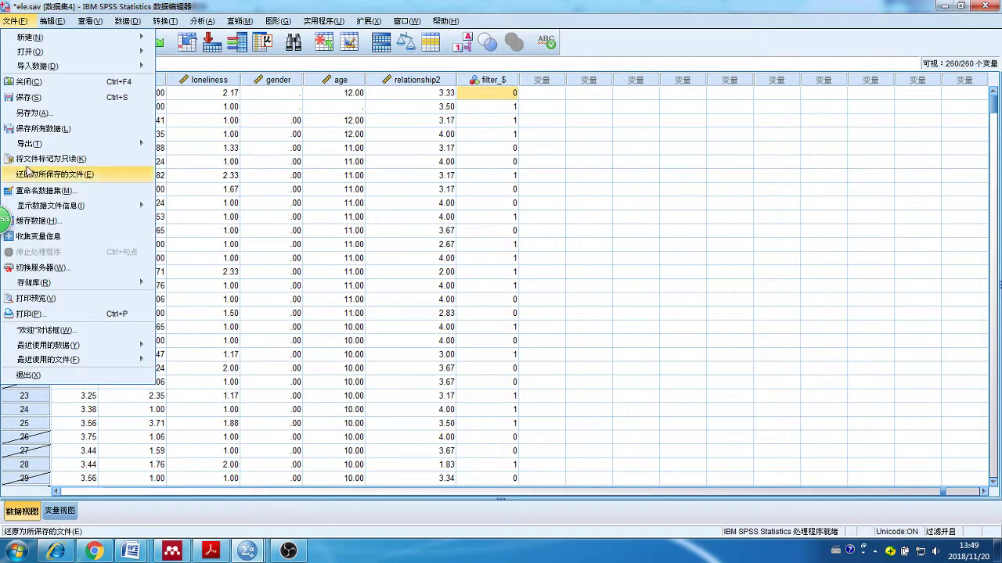
left_click(50, 113)
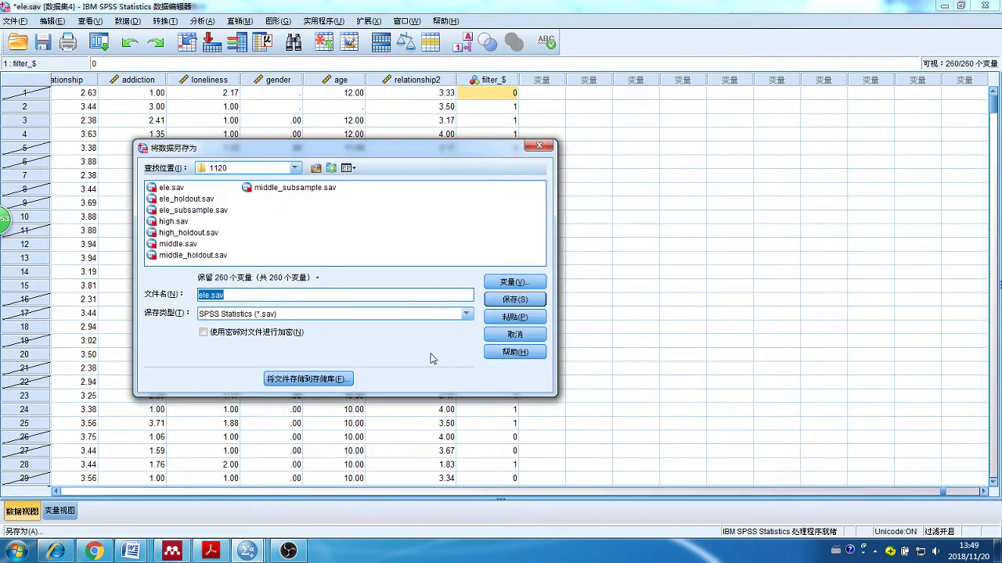
left_click(384, 314)
left_click(297, 395)
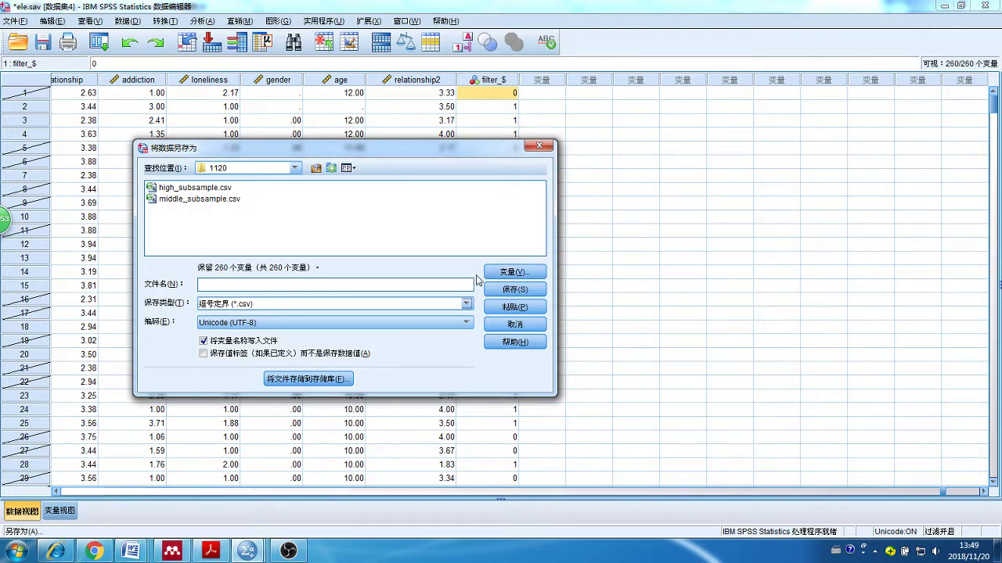
Step: Drop all variables from the export except L_5 and A_5 through H_5
left_click(505, 274)
left_click(581, 261)
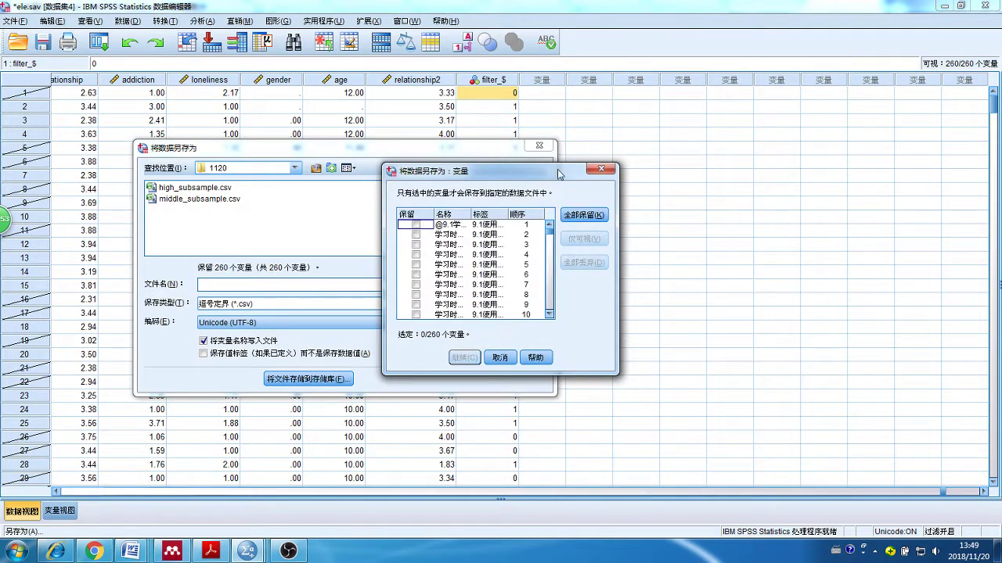
left_click_drag(559, 166, 558, 23)
left_click_drag(551, 73, 550, 288)
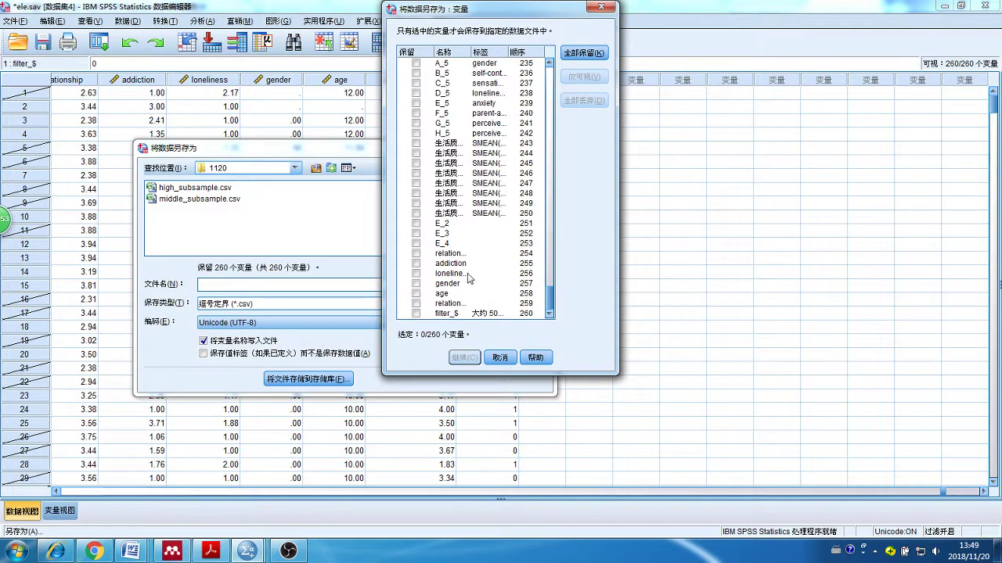
left_click(415, 142)
left_click(416, 152)
left_click(415, 162)
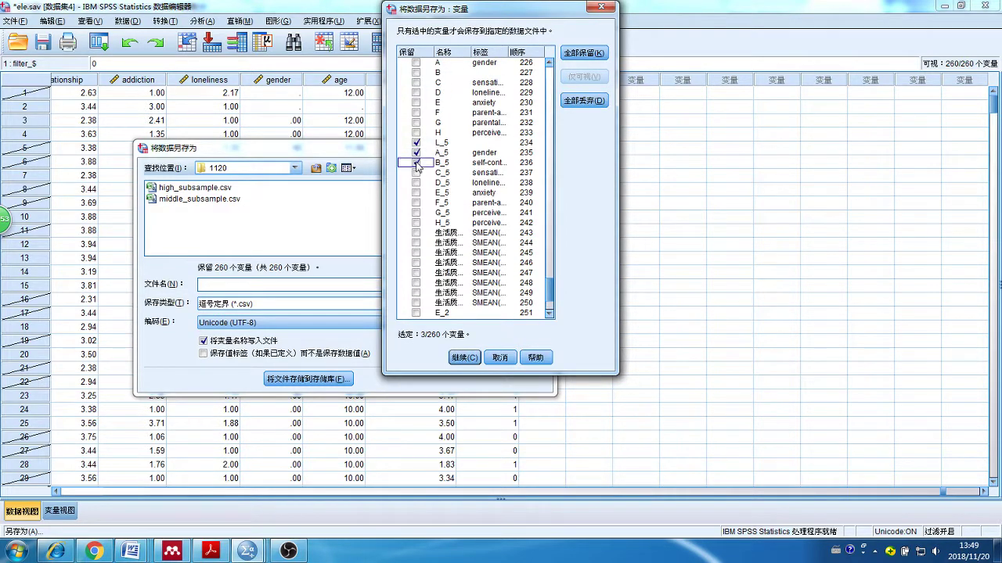
left_click(416, 173)
left_click(415, 182)
left_click(415, 192)
left_click(415, 202)
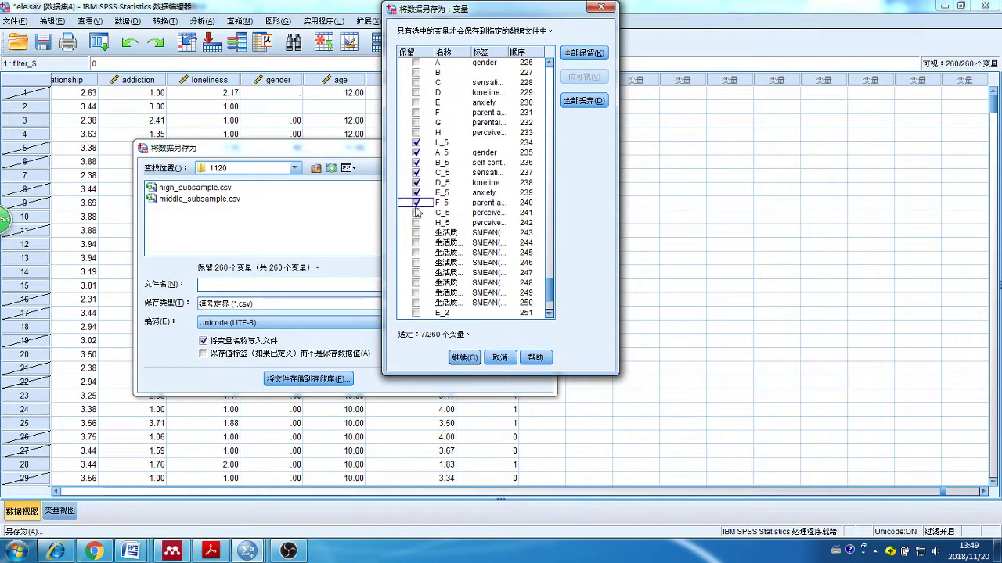
left_click(416, 212)
left_click(416, 222)
left_click(464, 357)
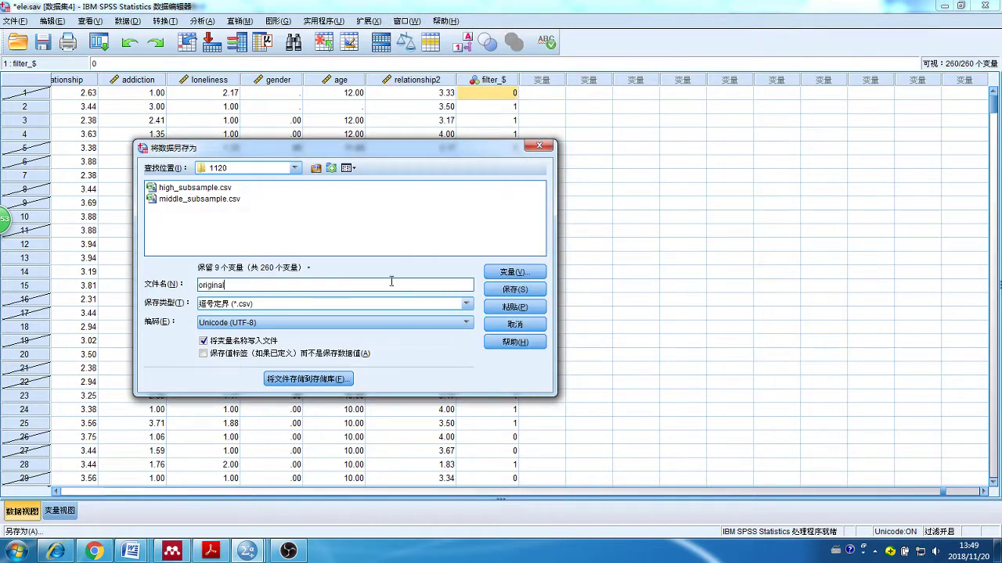
Step: Save the file as original.csv and load it into fsQCA
left_click(507, 290)
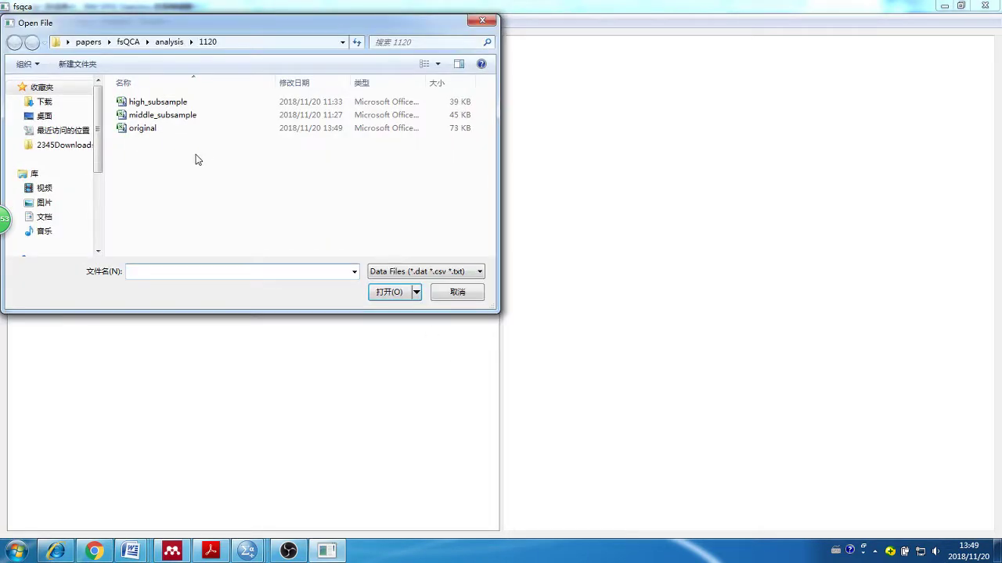
left_click(164, 132)
left_click(387, 293)
left_click(115, 21)
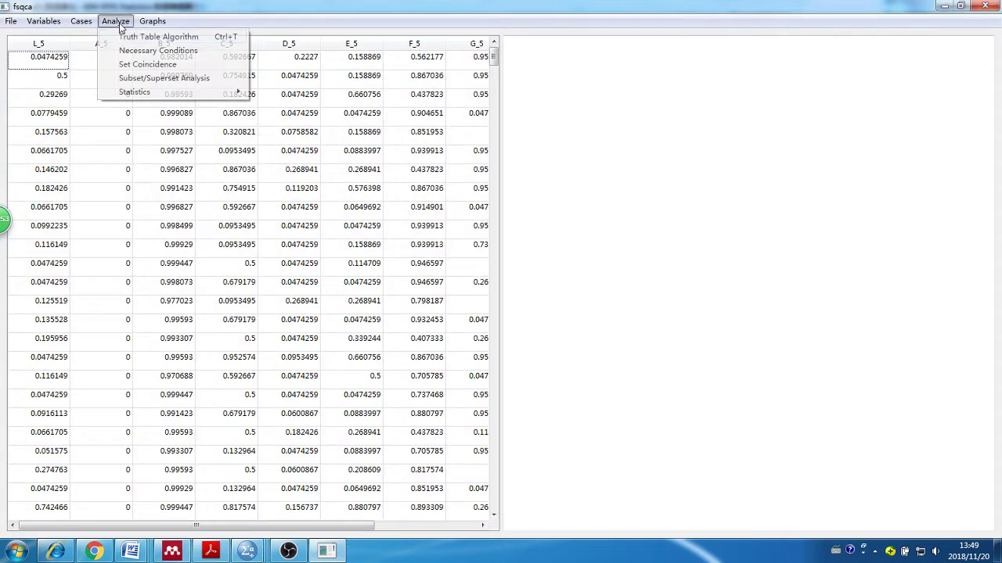
Step: Build a truth table with negated outcome ~L_5 and A_5–H_5 as causal conditions
left_click(129, 37)
left_click(494, 220)
left_click(495, 250)
double_click(496, 251)
double_click(496, 251)
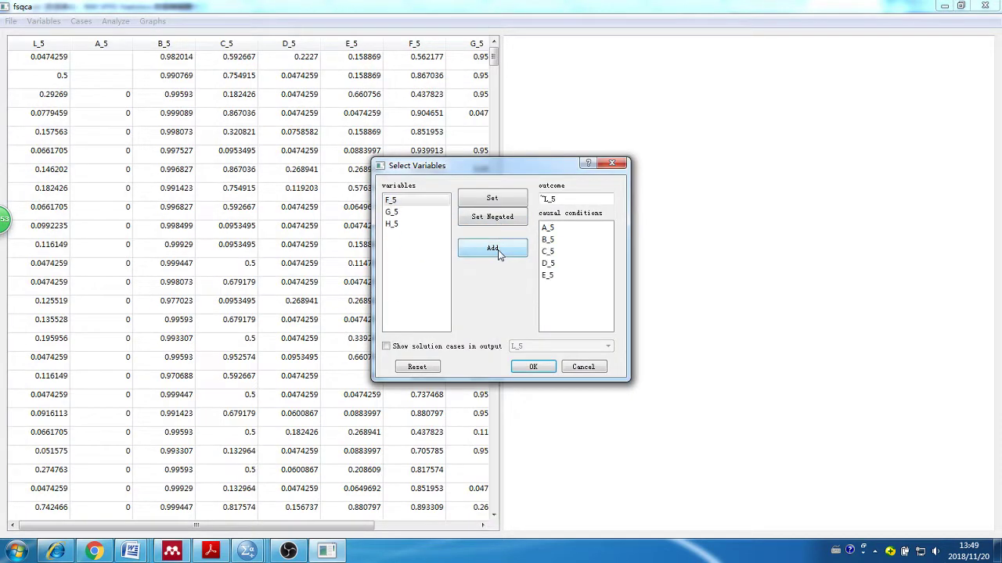
double_click(498, 253)
left_click(498, 253)
left_click(533, 367)
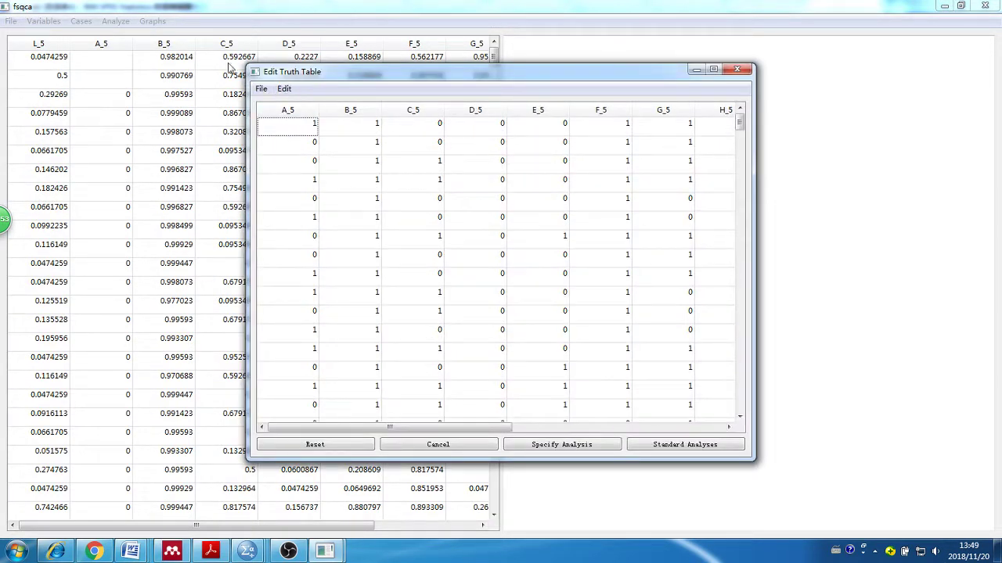
Step: Apply frequency cutoff 3 and consistency cutoff 0.9 to the truth table
left_click(283, 89)
left_click(326, 151)
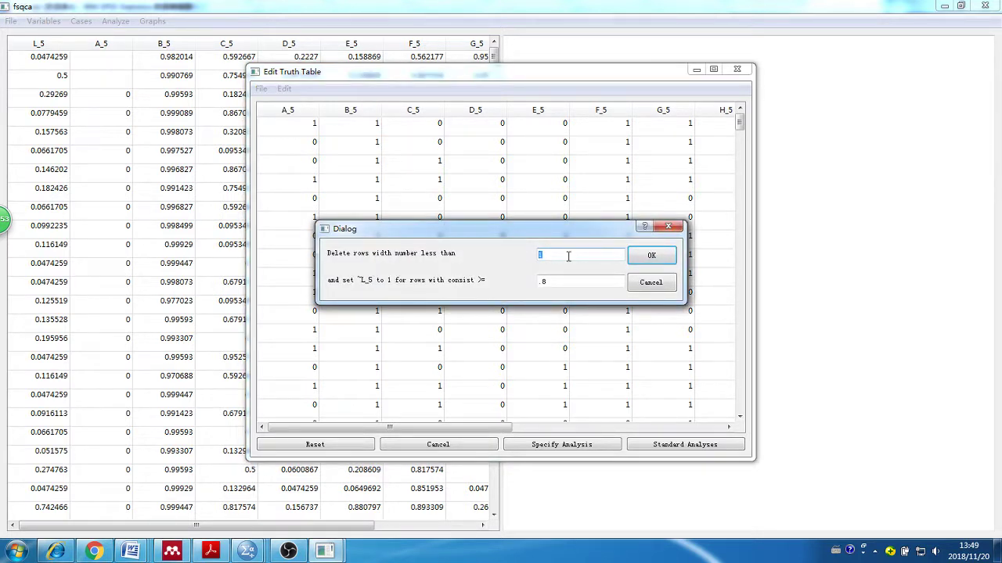
type("3")
left_click(570, 284)
key("BackSpace")
type("9")
left_click(651, 255)
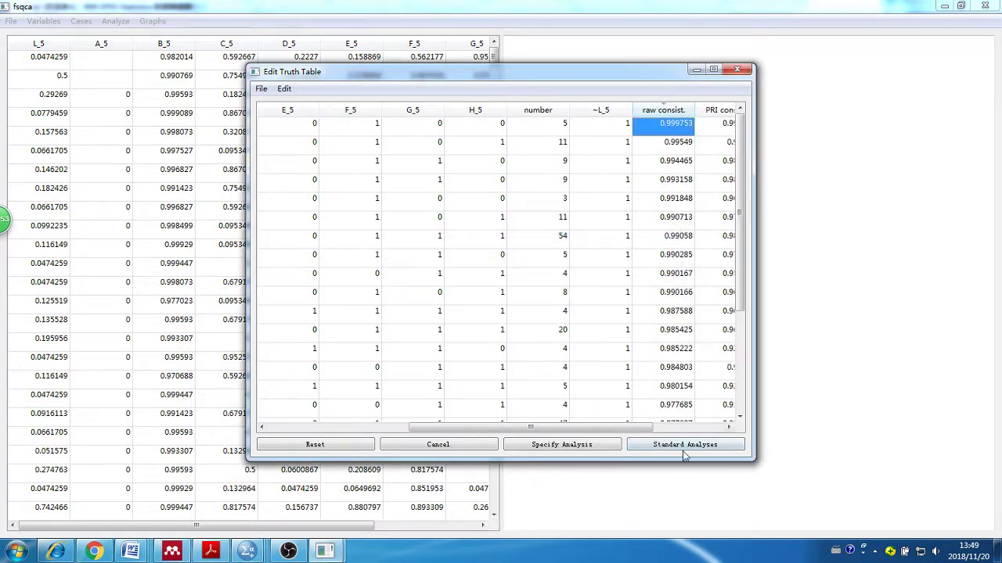
Step: Run standard analyses assuming B_5 and F_5 present and C_5 and E_5 absent
left_click(683, 444)
left_click(470, 221)
left_click(535, 232)
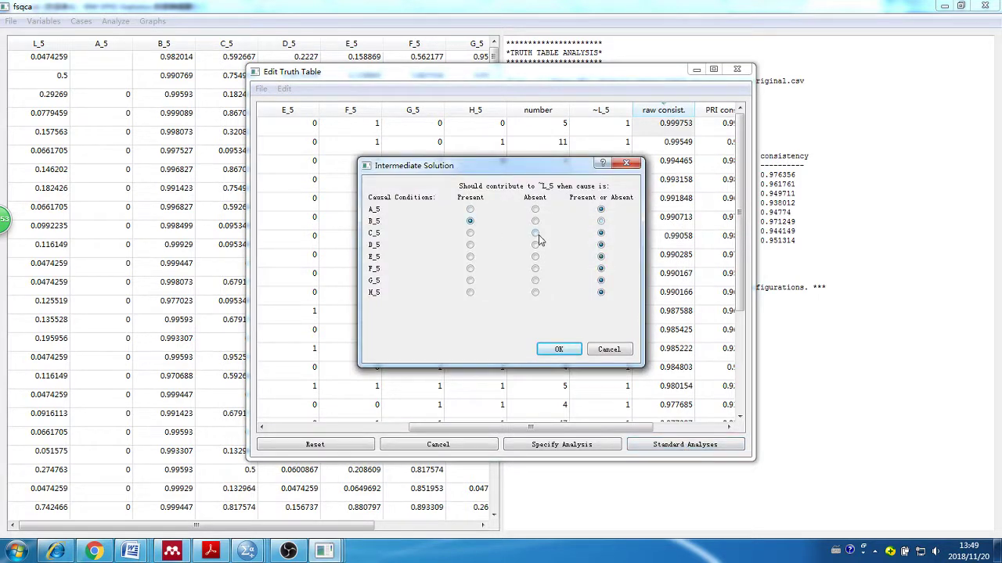
left_click(535, 257)
left_click(470, 268)
left_click(567, 349)
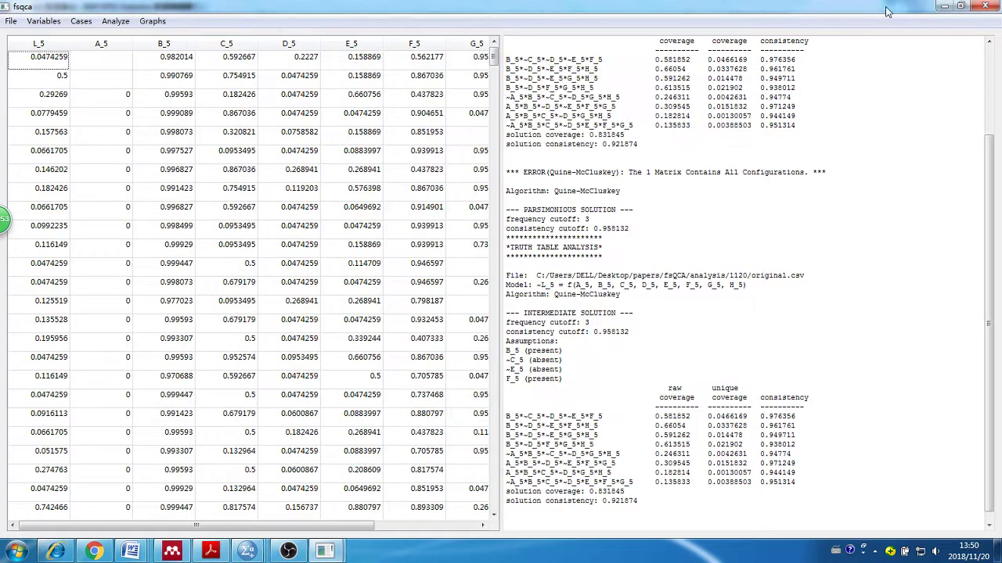
Step: Restore the fsQCA results window, highlight its solution coverage, and drag it right to reveal SPSS
left_click(965, 8)
scroll(591, 436, "down", 2)
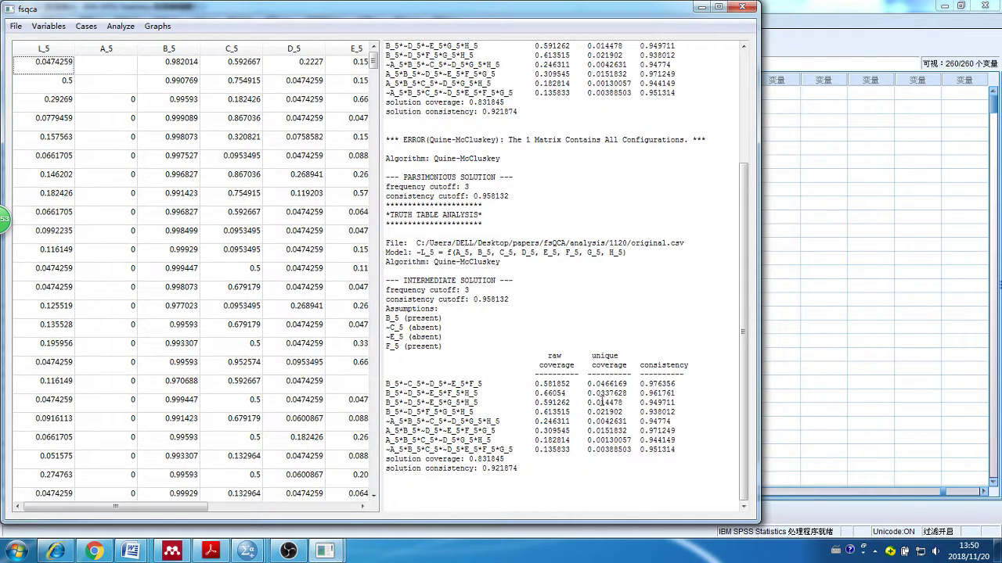
left_click_drag(468, 461, 514, 469)
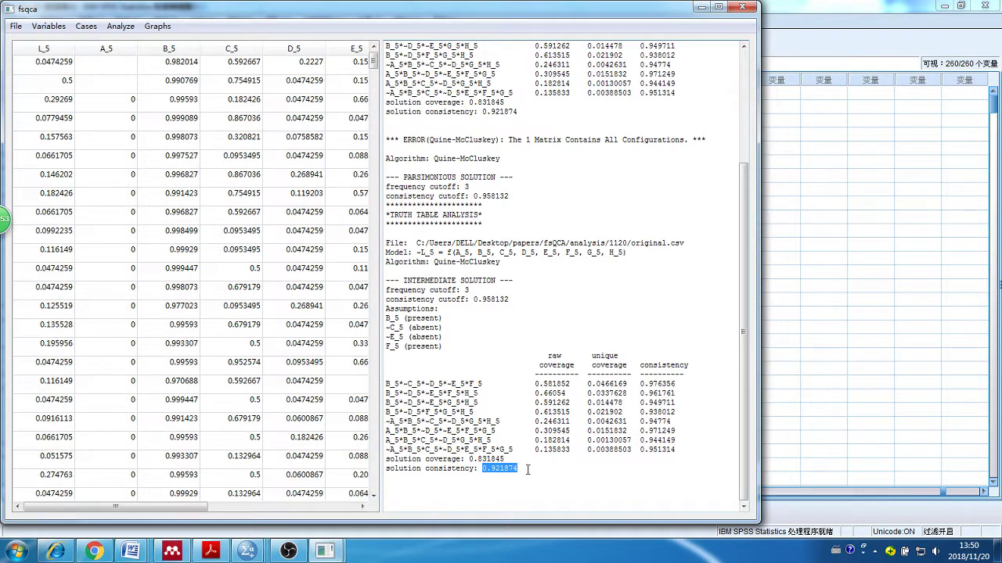
left_click(557, 462)
left_click_drag(461, 458, 542, 475)
left_click_drag(550, 13, 703, 18)
Step: Switch to the subsample dataset and start saving it as a comma-delimited CSV
mouse_move(250, 550)
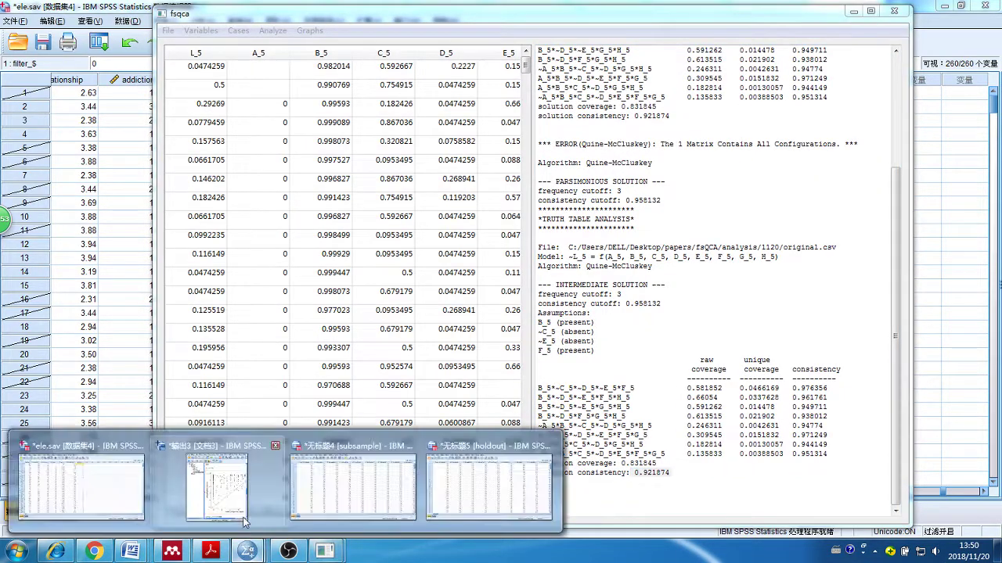
left_click(313, 509)
left_click(16, 21)
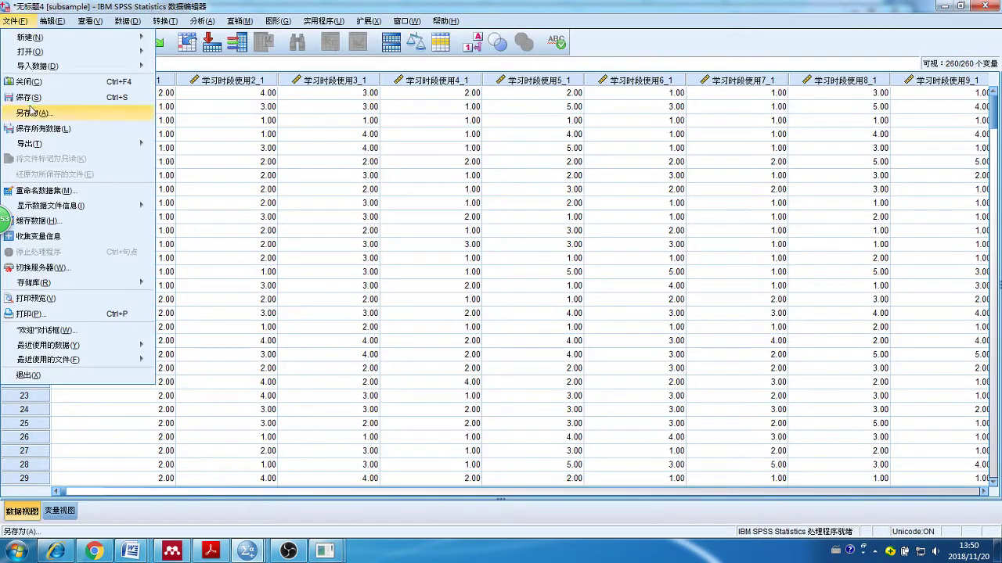
left_click(31, 114)
left_click(285, 313)
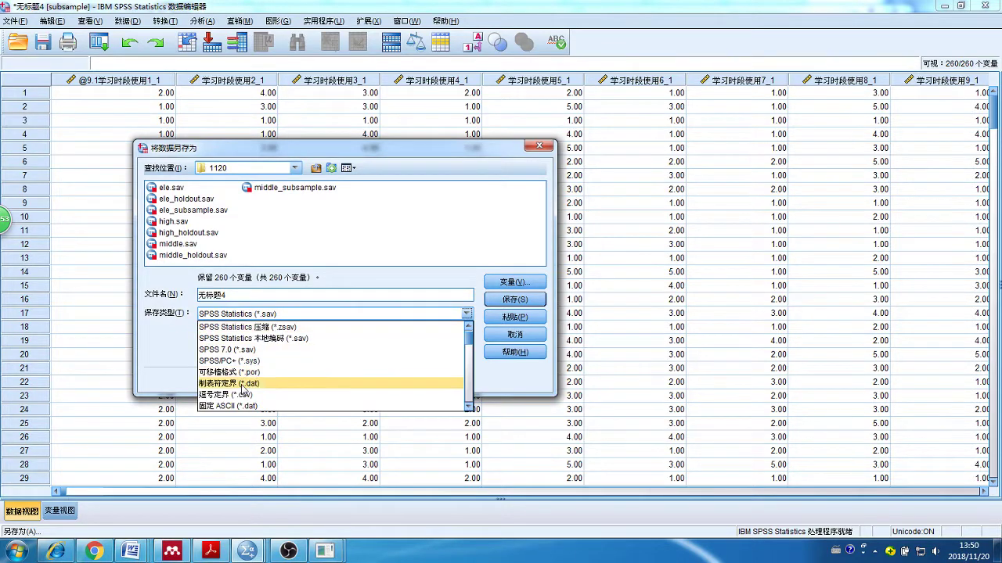
left_click(244, 388)
Step: Drop all variables from the export except L_5 and A_5 through H_5
left_click(514, 272)
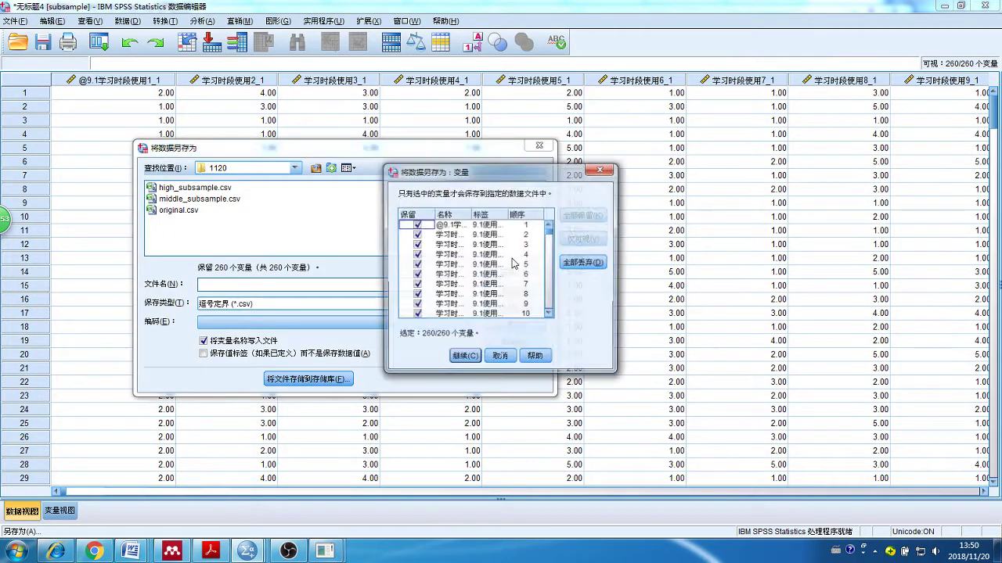
left_click(584, 262)
left_click_drag(571, 164, 553, 3)
left_click_drag(549, 78, 549, 298)
left_click(417, 143)
left_click(417, 152)
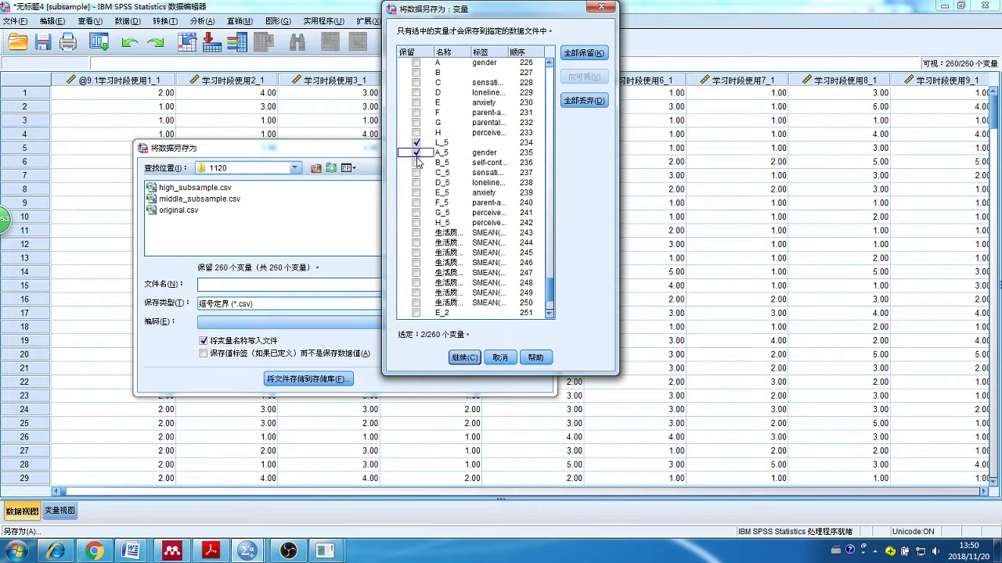
left_click(416, 163)
left_click(417, 172)
left_click(416, 182)
left_click(416, 192)
left_click(417, 202)
left_click(417, 213)
left_click(416, 223)
left_click(464, 358)
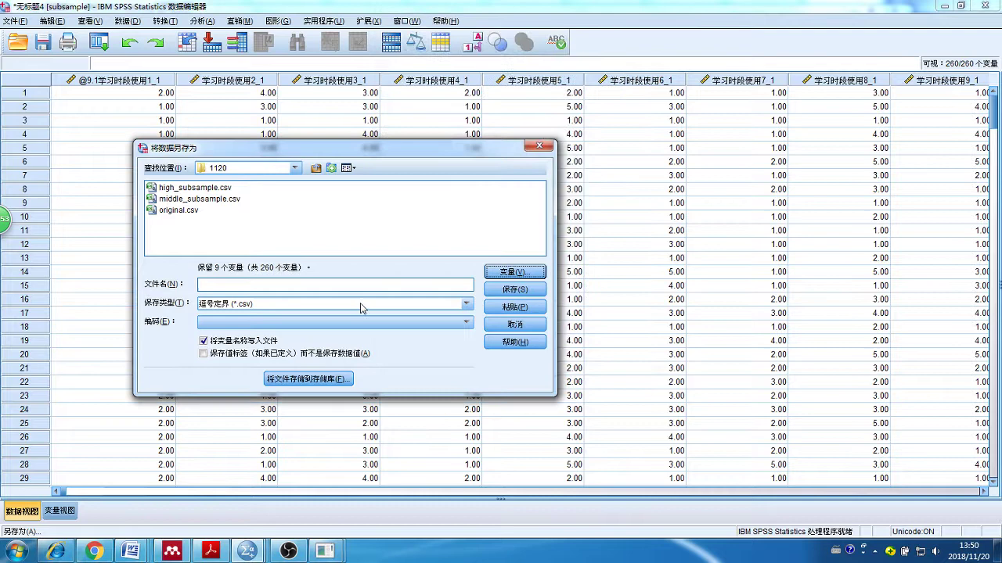
Step: Name the file subsample and save it
left_click(322, 286)
type("subsample")
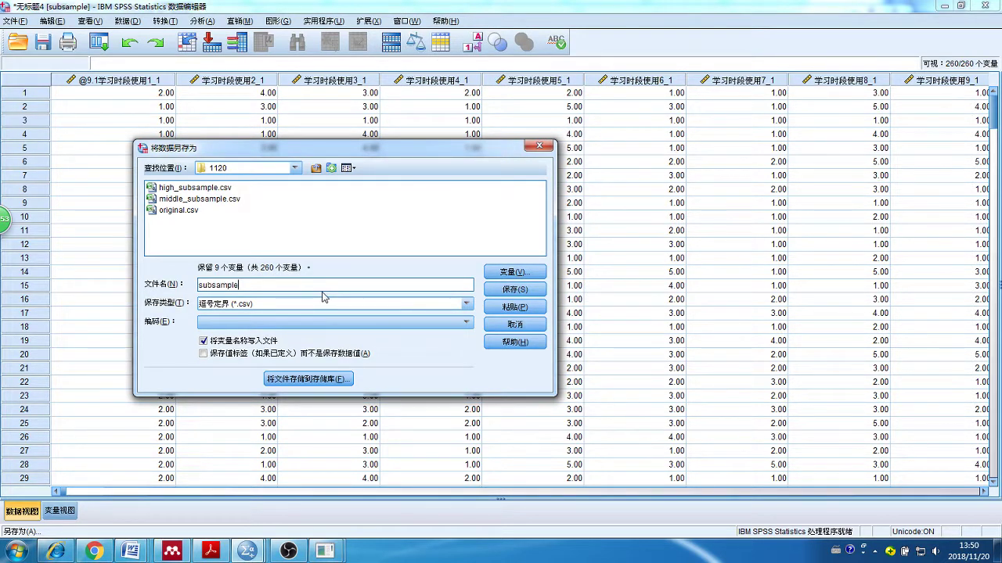
left_click(515, 289)
mouse_move(325, 552)
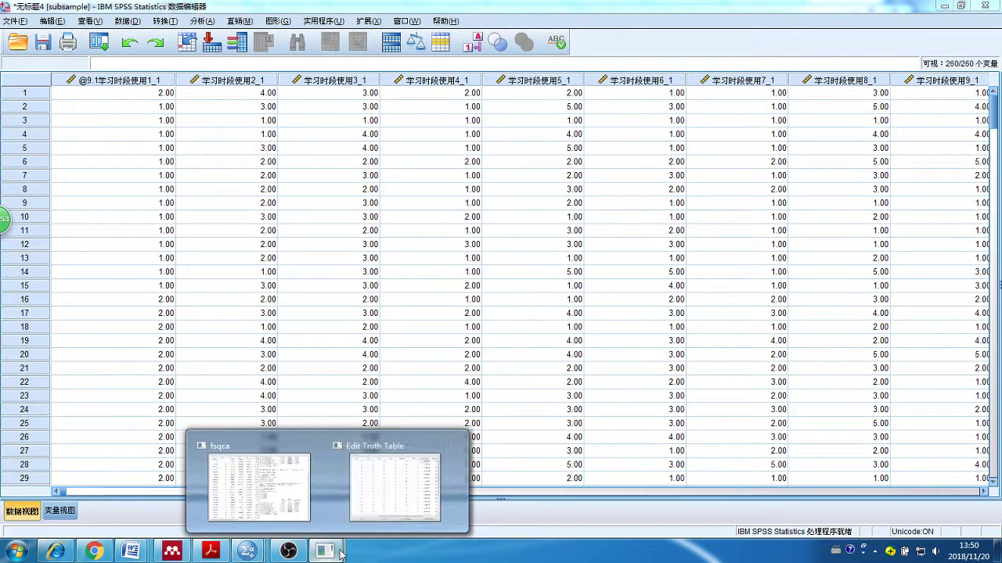
left_click(387, 427)
Step: Close the old truth table and load the subsample data file into fsQCA
left_click(736, 69)
left_click(325, 552)
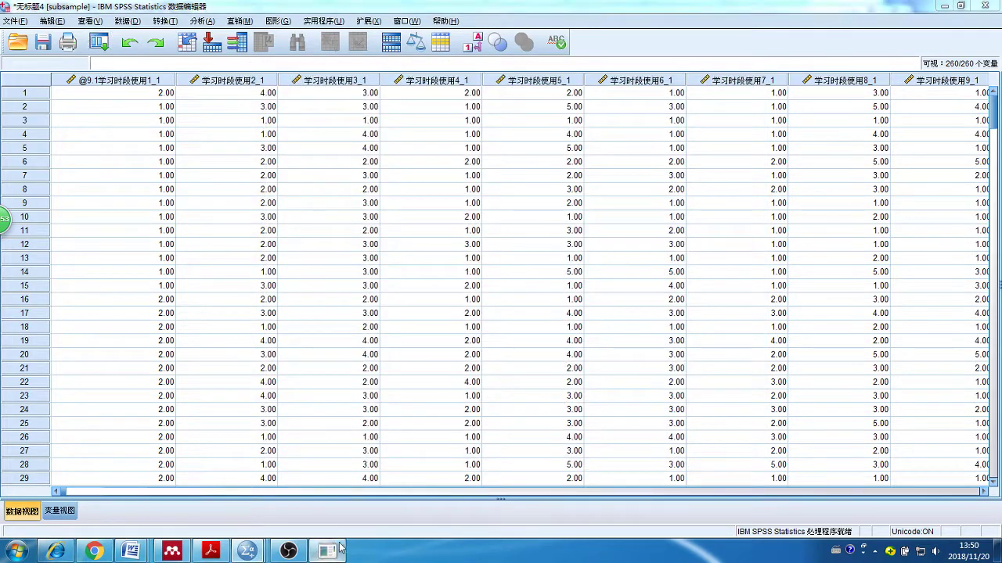
left_click(167, 30)
left_click(192, 73)
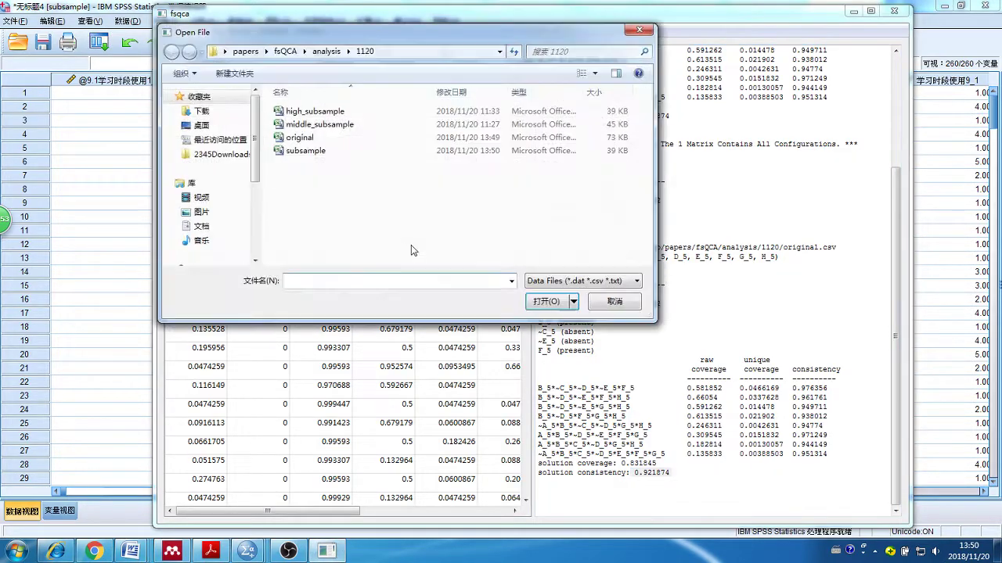
left_click(305, 150)
left_click(545, 301)
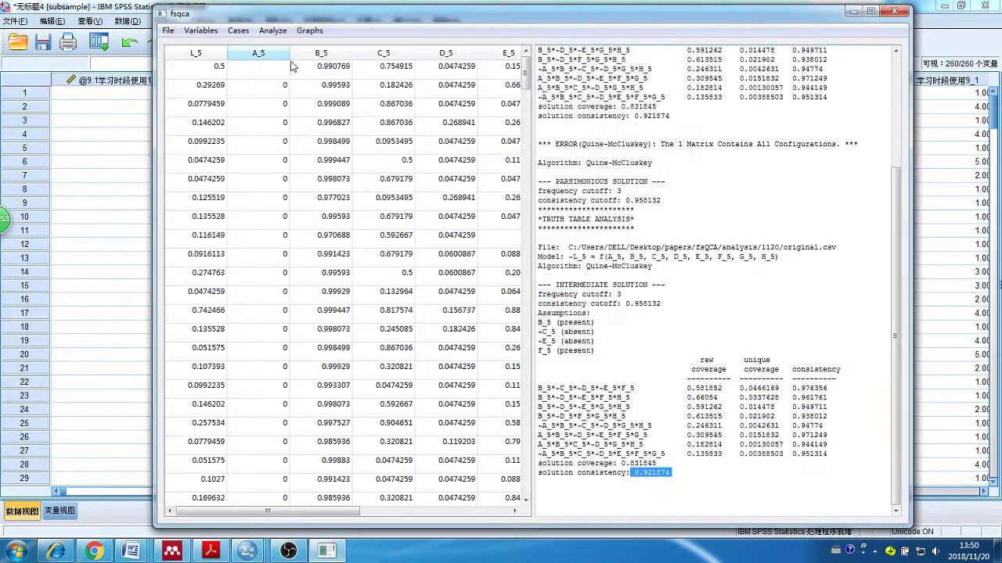
Step: Run the Truth Table Algorithm with outcome ~L_5 and conditions A_5 through H_5
left_click(272, 30)
left_click(291, 48)
left_click(524, 213)
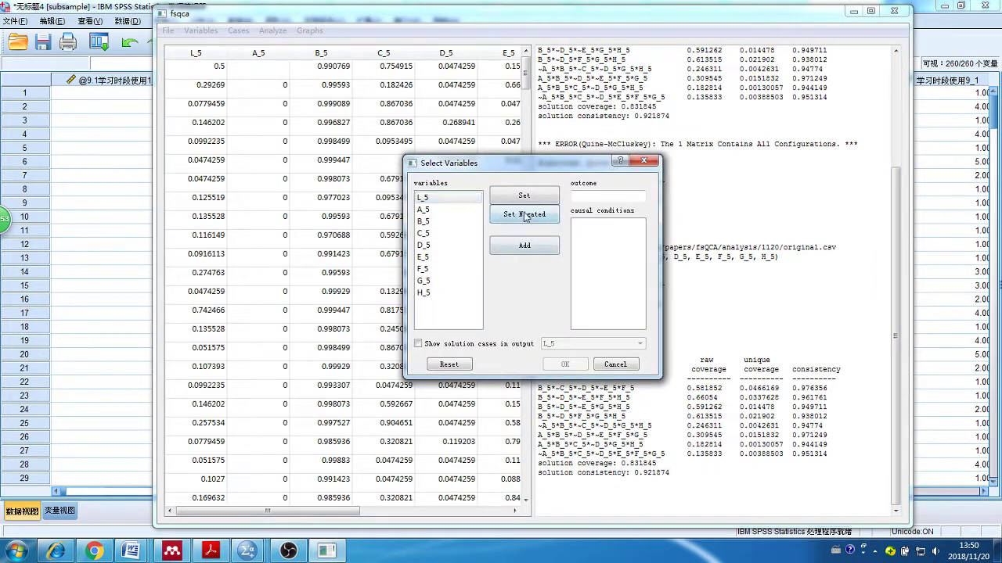
left_click(524, 246)
left_click(524, 245)
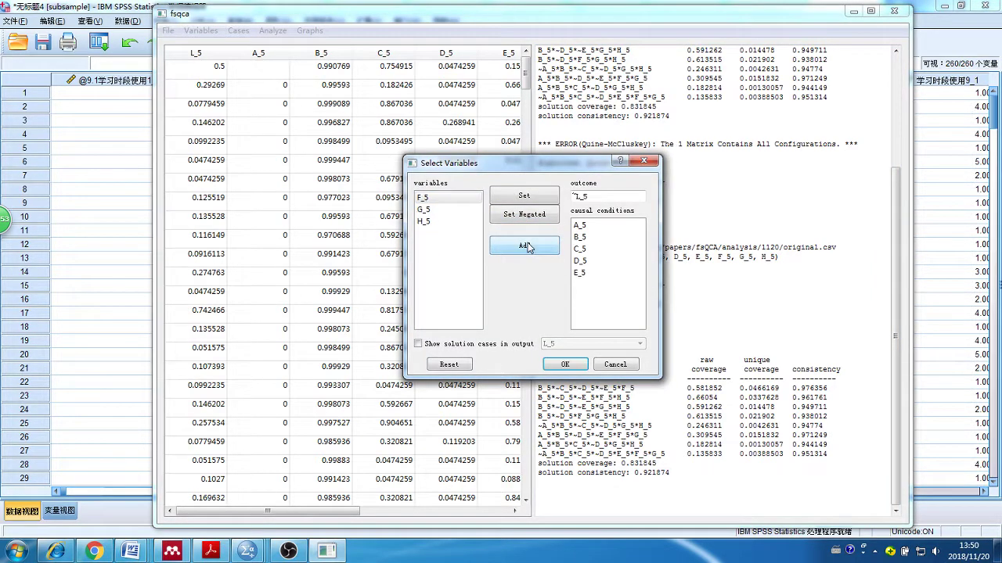
left_click(564, 363)
left_click(284, 88)
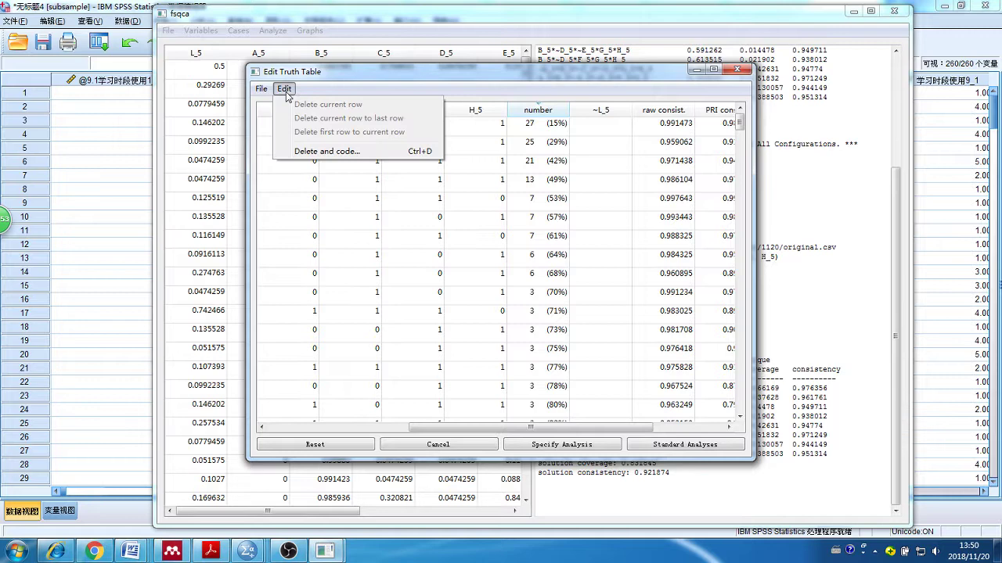
Step: Bring up Edit > Delete and code for the ~L_5 truth table
left_click(327, 152)
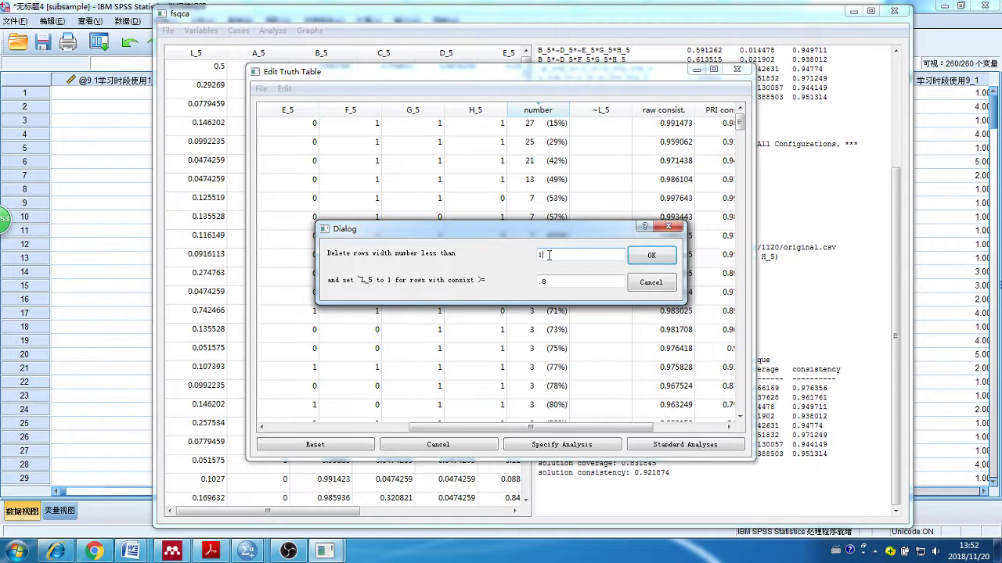
Step: Delete truth-table rows with fewer than 2 cases and code the outcome at consistency .95
key("BackSpace")
type("2")
left_click(552, 279)
key("BackSpace")
type("95")
left_click(639, 254)
Step: Run Standard Analyses assuming B_5 and F_5 present and C_5 and E_5 absent
left_click(663, 443)
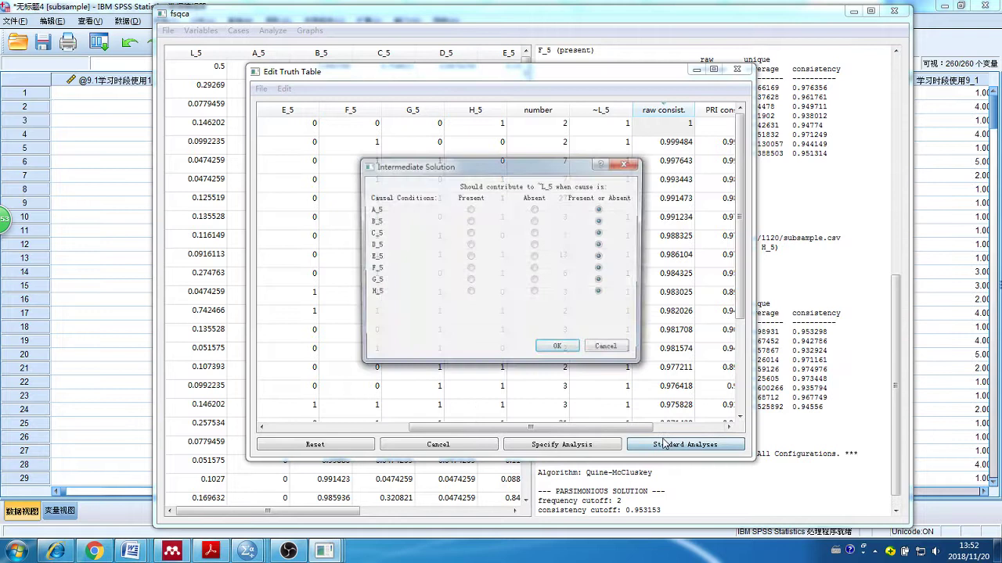
left_click(470, 221)
left_click(534, 232)
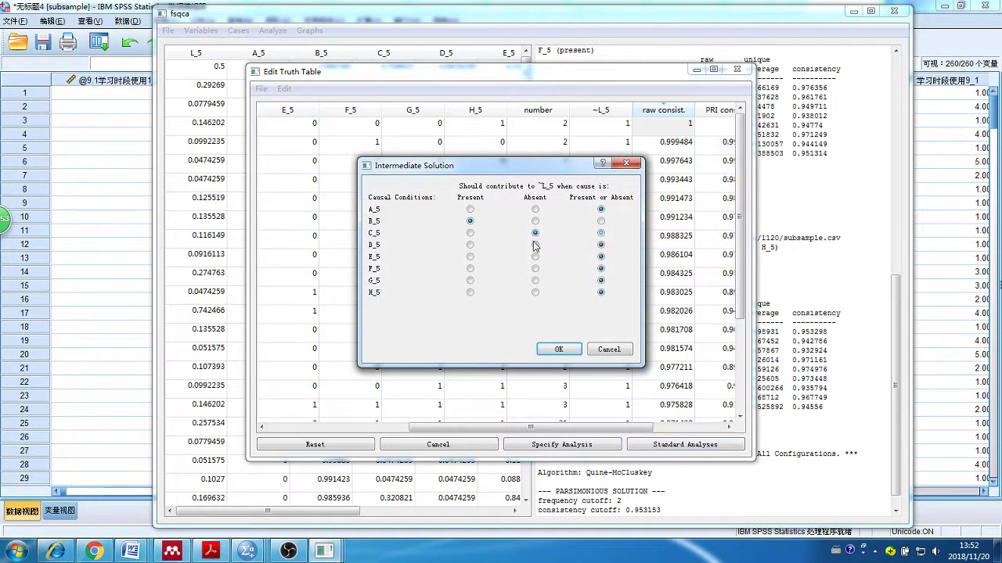
left_click(534, 257)
left_click(470, 268)
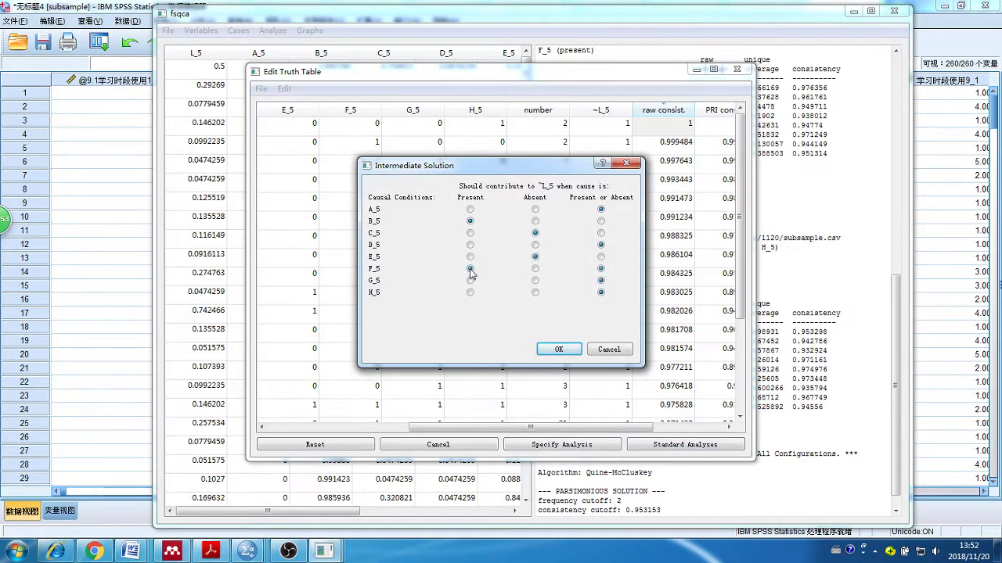
left_click(559, 348)
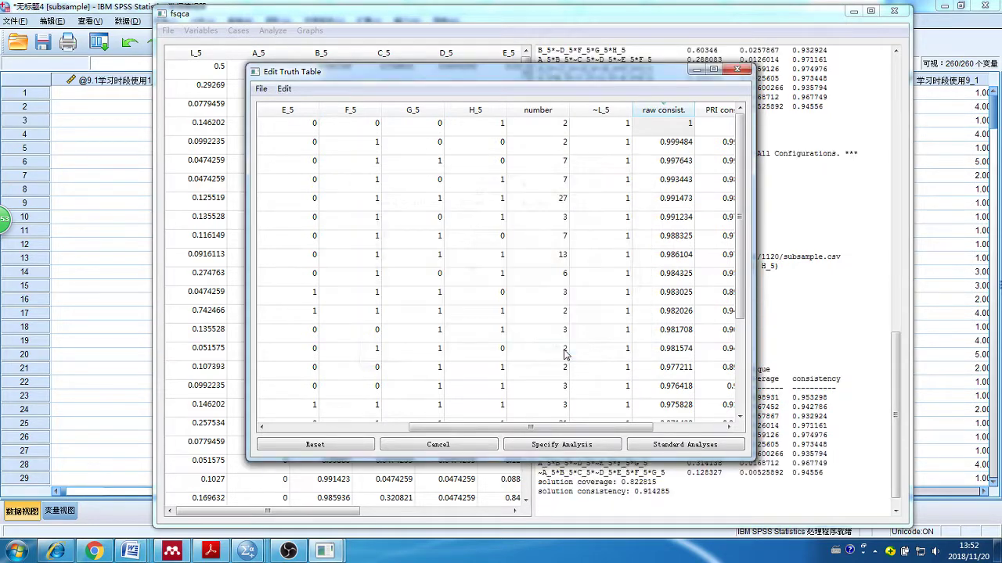
Step: Compare the subsample's coverage 0.822815 and consistency 0.914285 with the original 0.831845 and 0.921874
left_click_drag(751, 24, 579, 33)
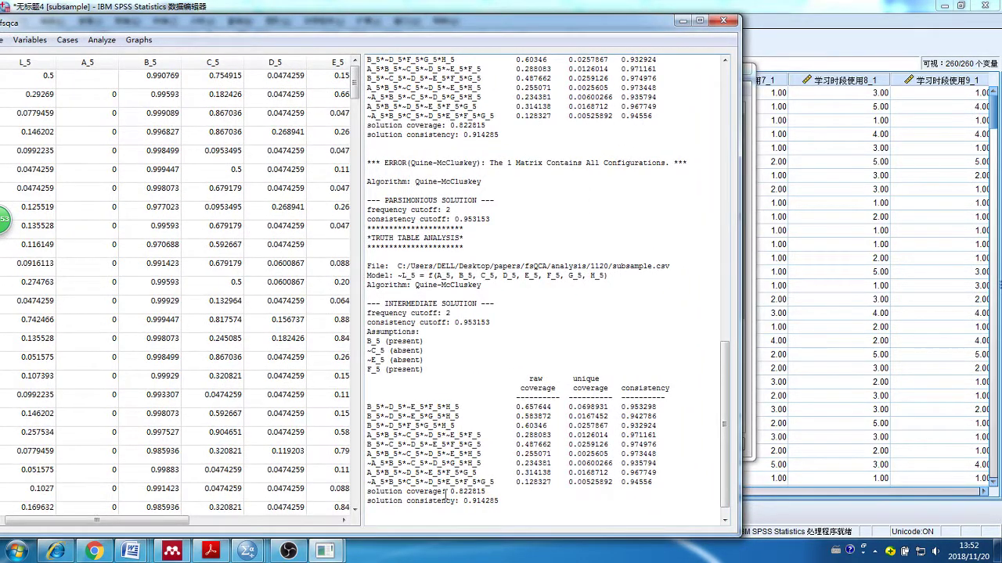
left_click_drag(447, 494, 506, 501)
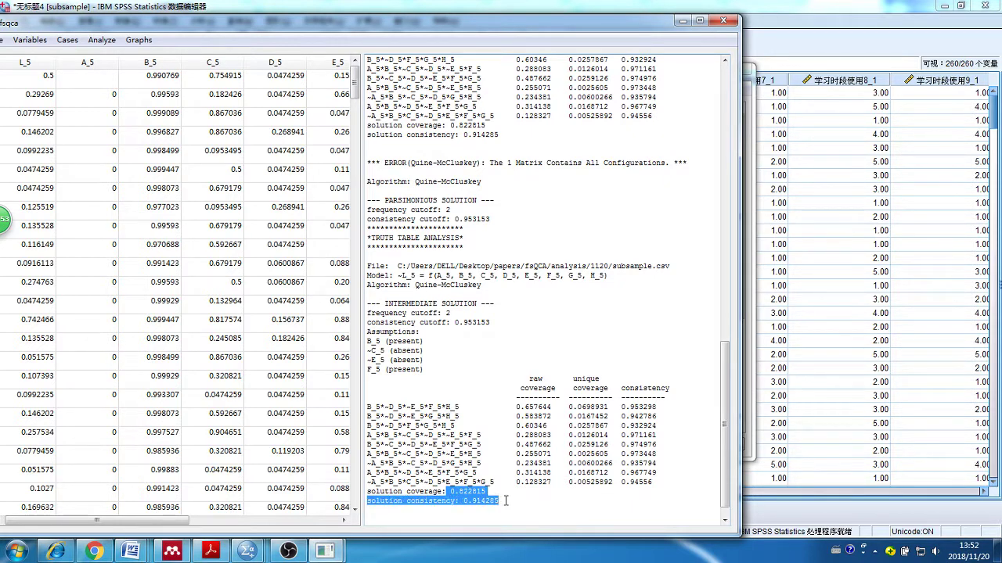
left_click(506, 501)
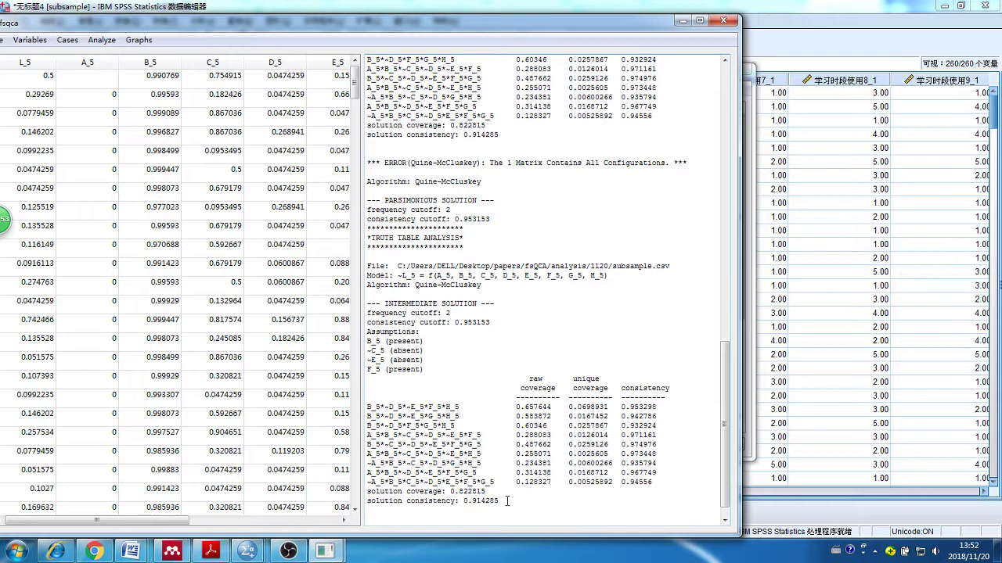
left_click_drag(448, 495, 500, 505)
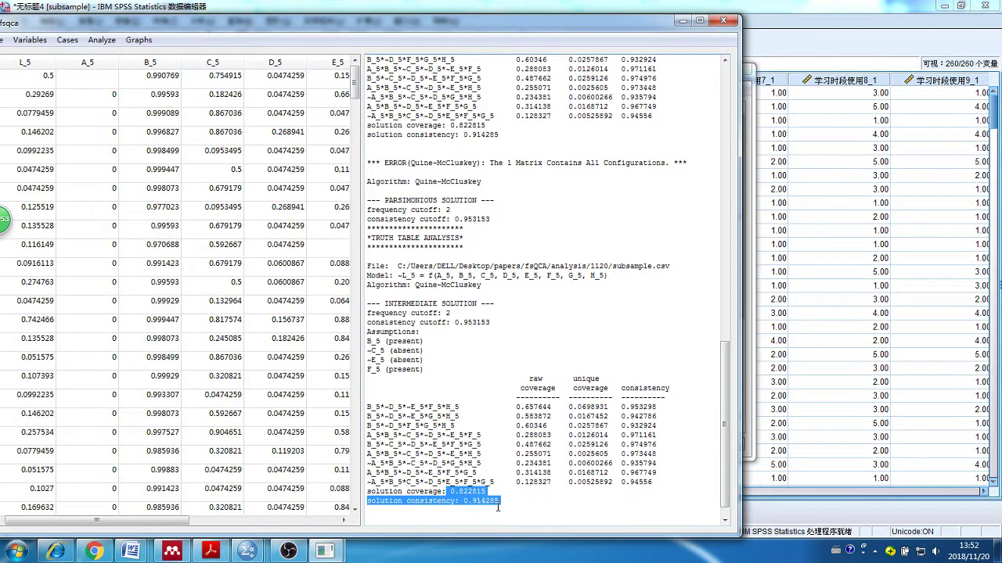
left_click(501, 505)
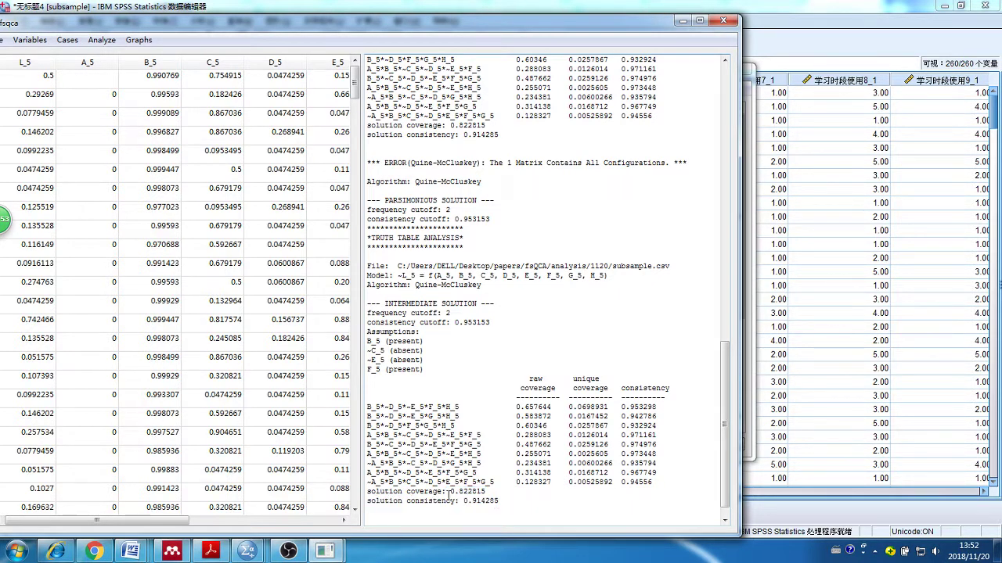
left_click_drag(725, 408, 724, 197)
scroll(702, 196, "down", 3)
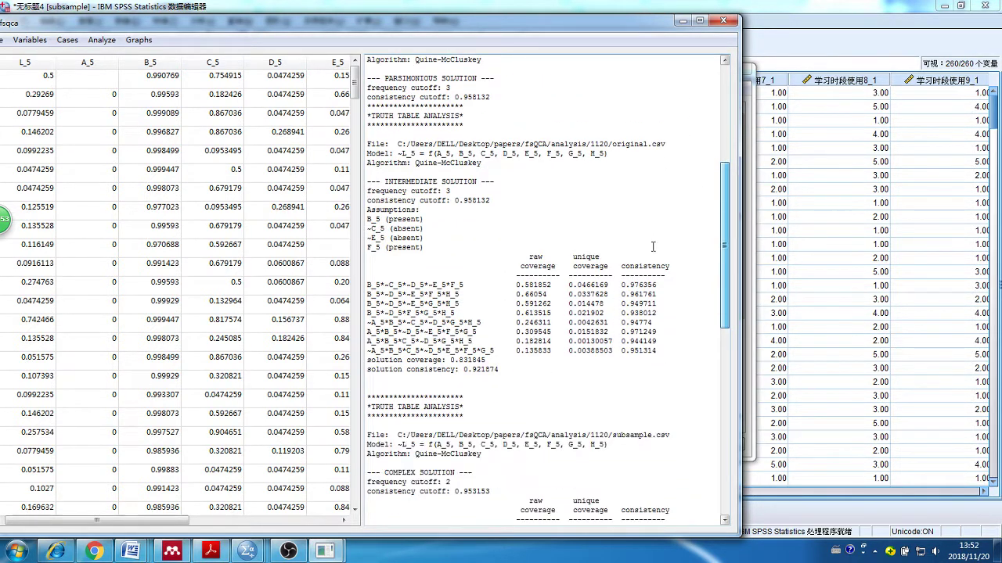
left_click_drag(451, 360, 486, 361)
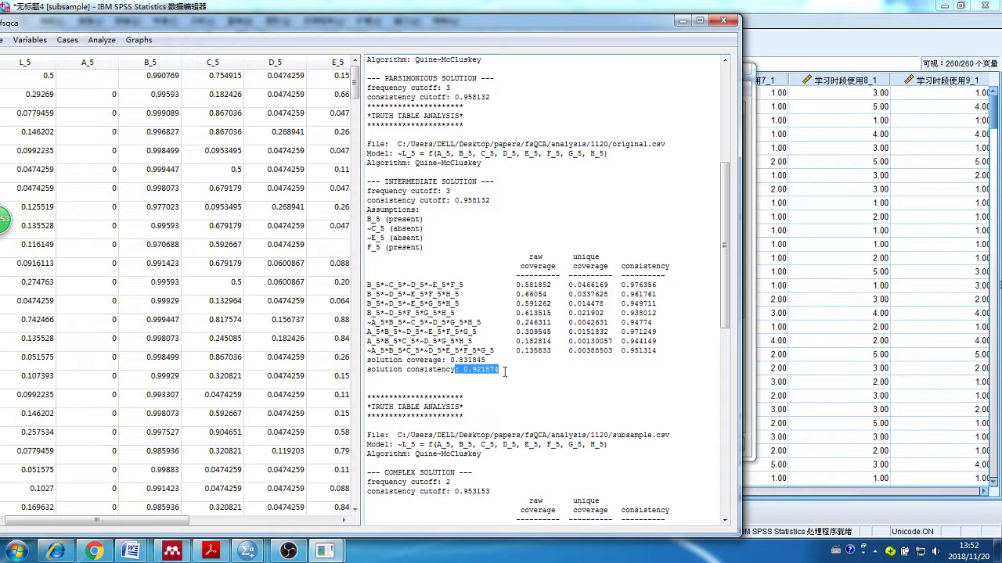
left_click_drag(724, 280, 708, 477)
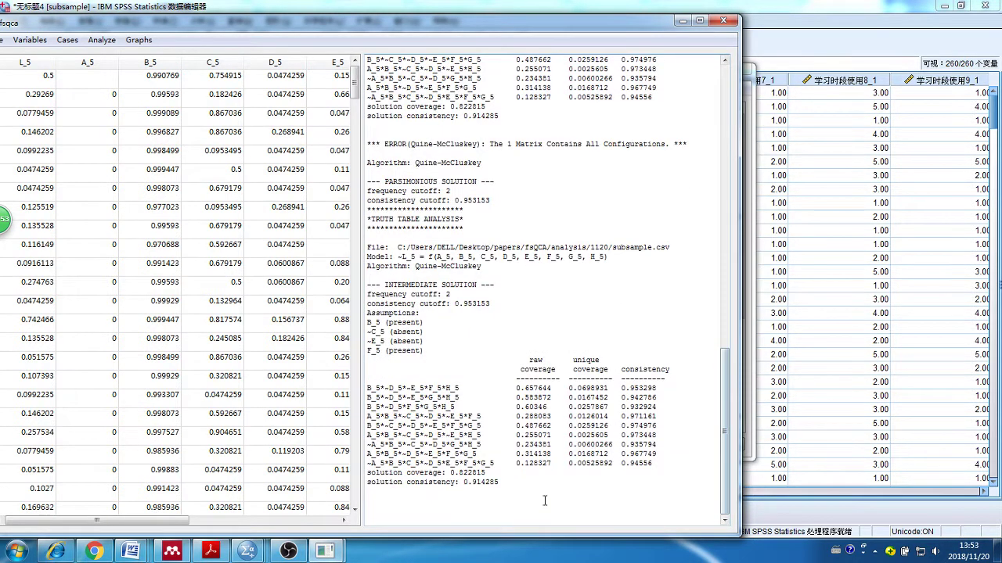
left_click_drag(449, 474, 504, 487)
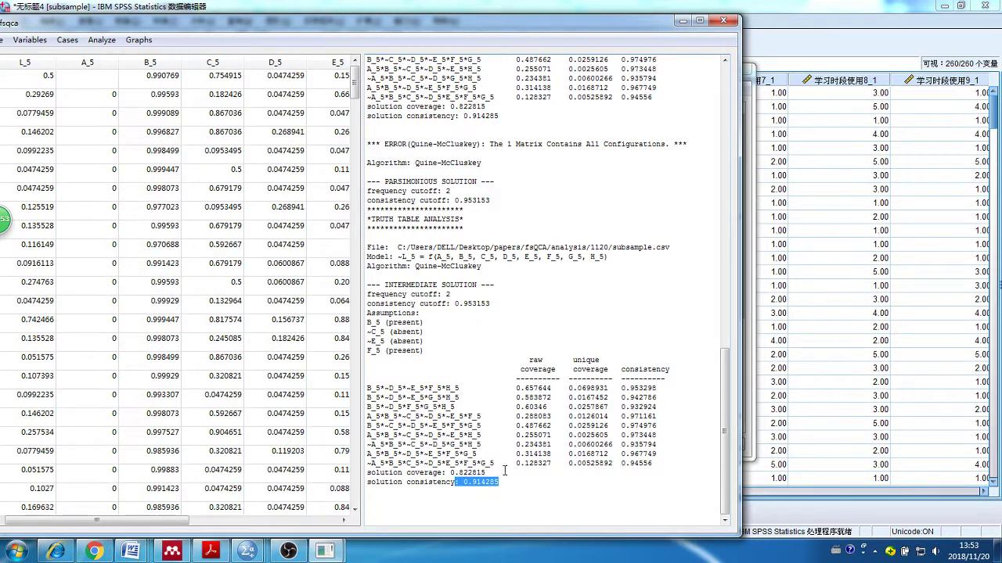
left_click_drag(551, 26, 655, 17)
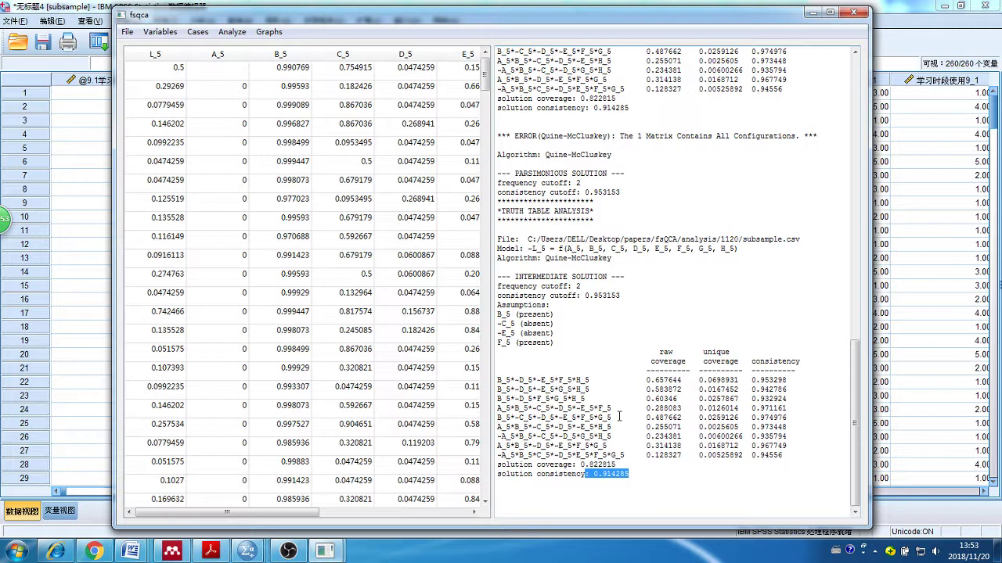
Step: Highlight the B_5*~C_5*~D_5*~E_5*F_5*G_5 row, consistency 0.974976, in the subsample solution
left_click(623, 477)
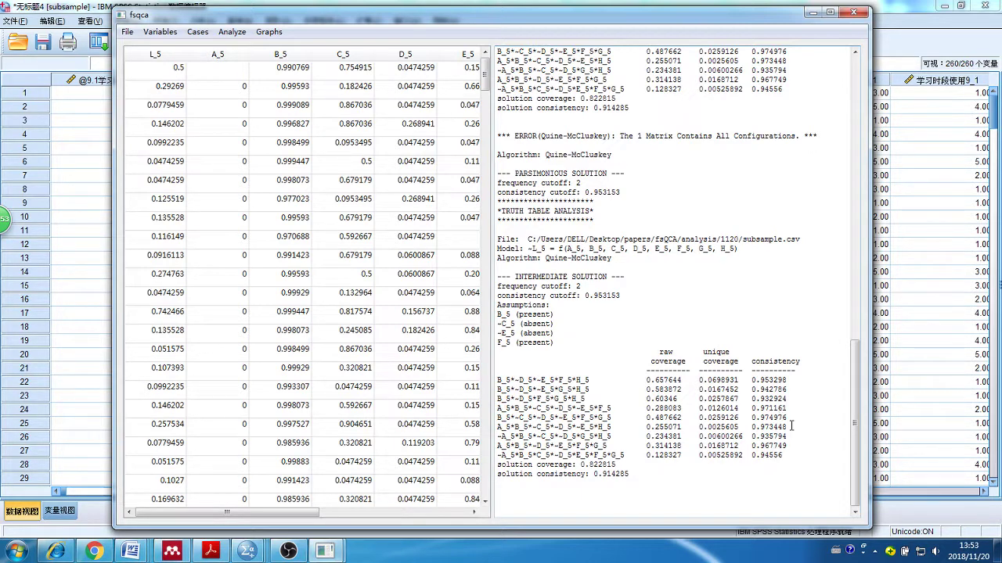
left_click_drag(791, 427, 581, 408)
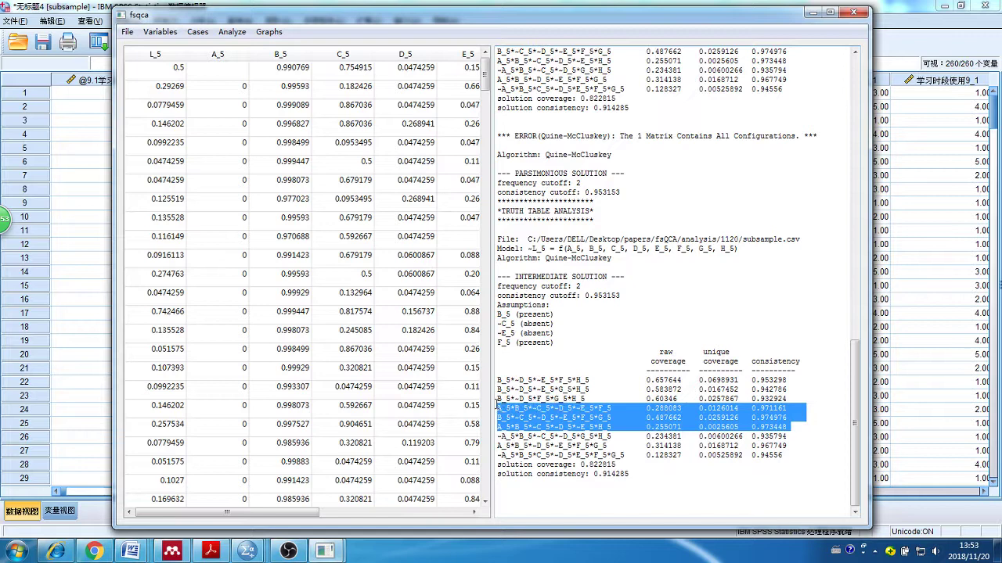
left_click_drag(786, 418, 496, 422)
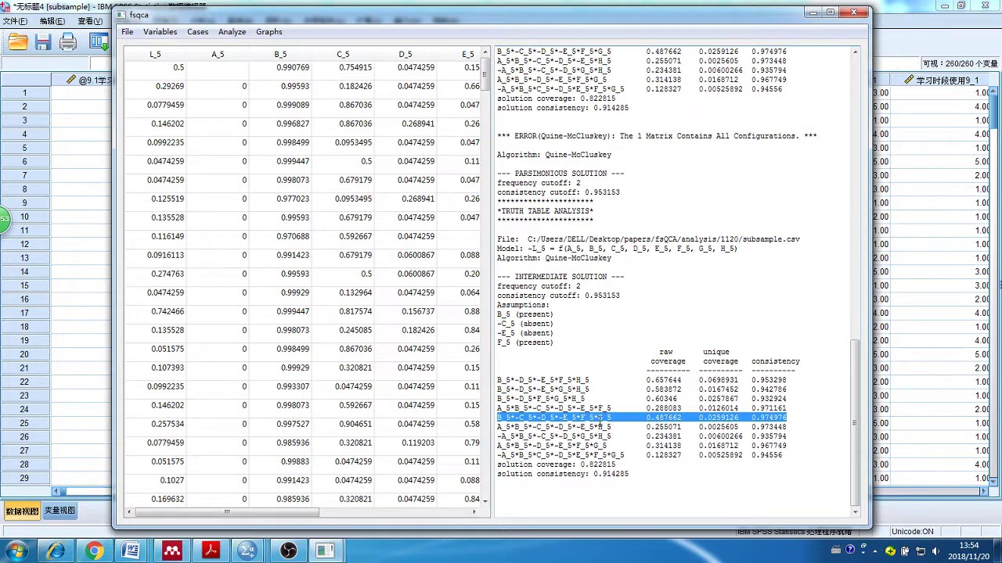
mouse_move(224, 557)
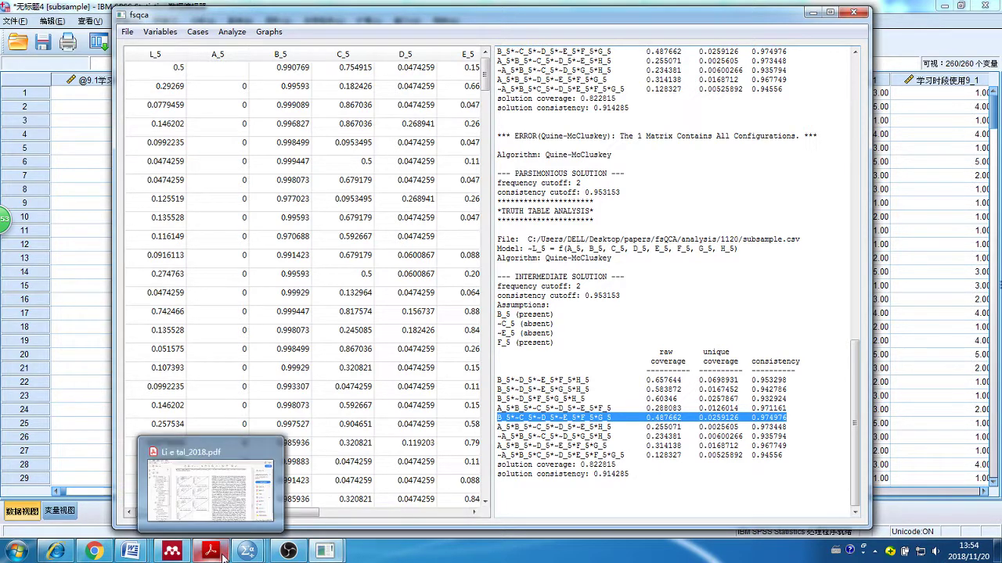
left_click(210, 485)
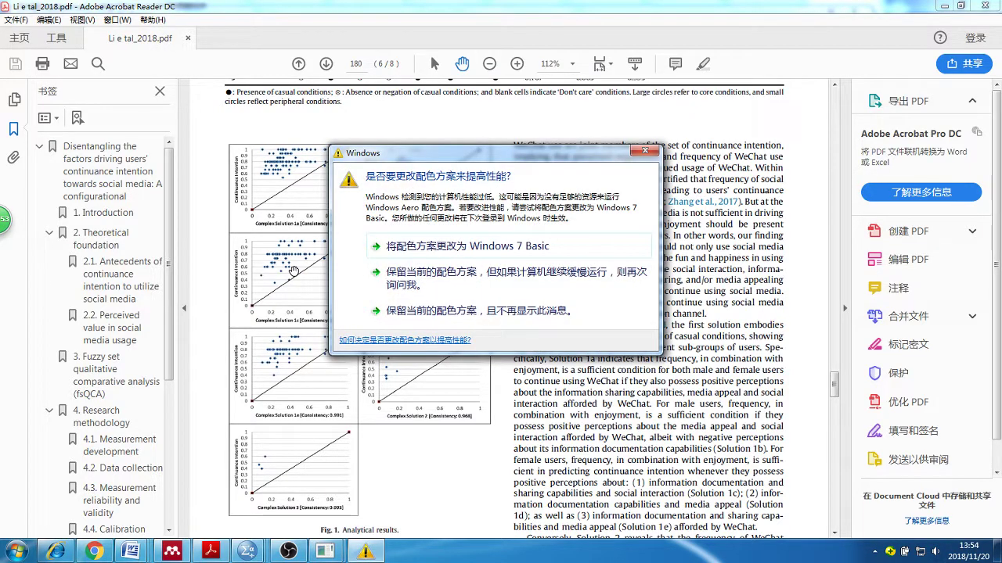
left_click(645, 150)
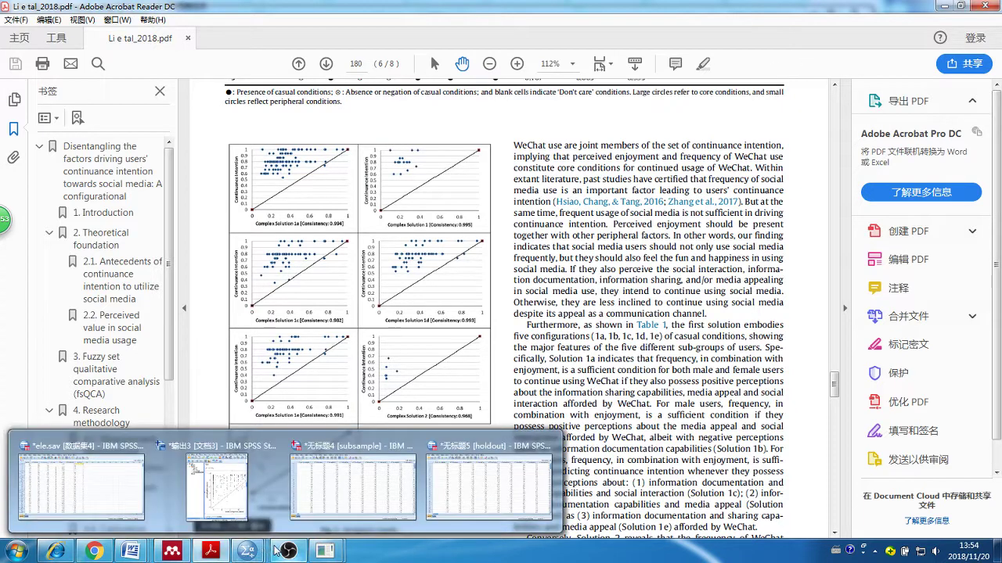
mouse_move(276, 552)
mouse_move(325, 550)
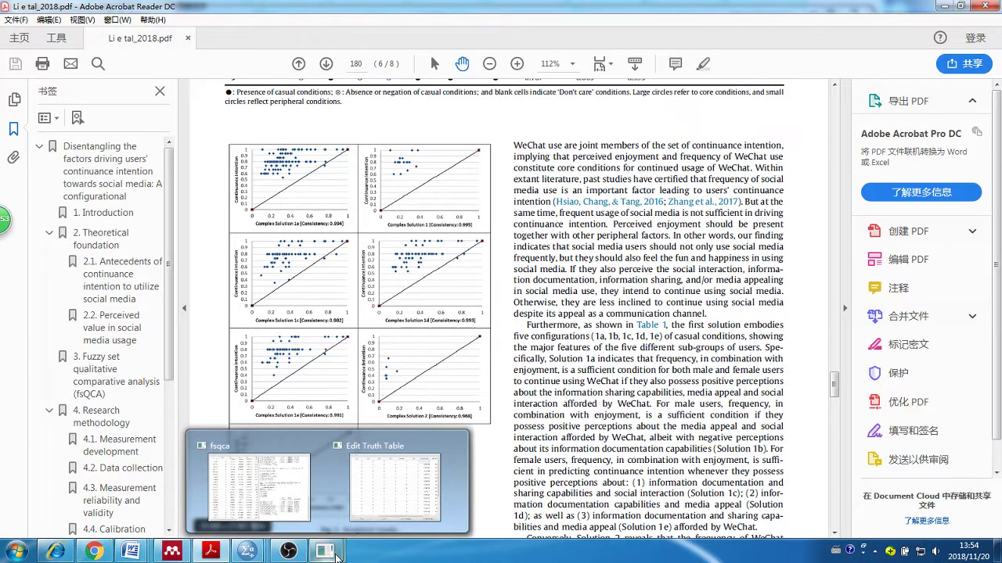
left_click(258, 481)
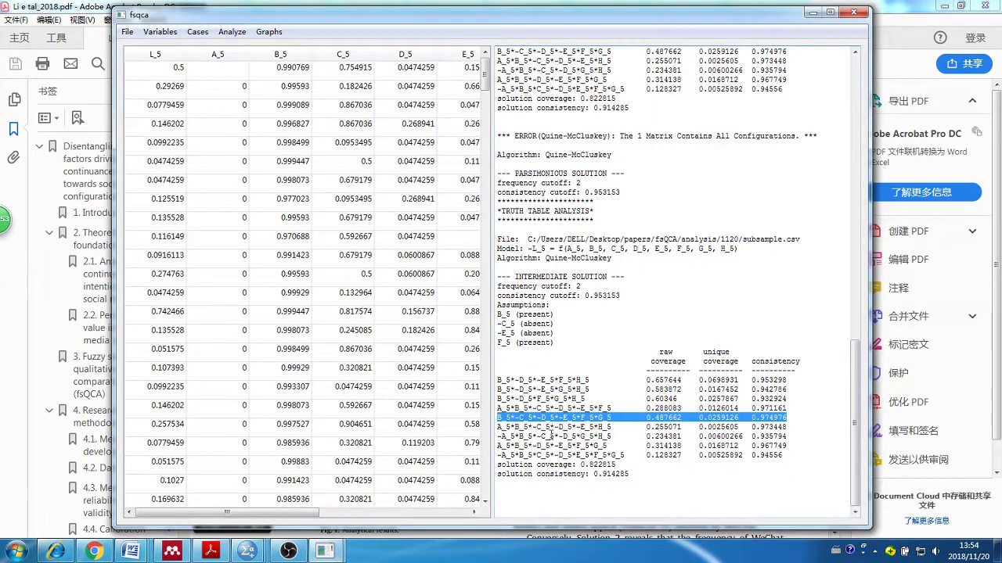
Step: Reselect the B_5*~C_5*~D_5*~E_5*F_5*G_5 row, then switch to the SPSS holdout dataset
left_click(511, 418)
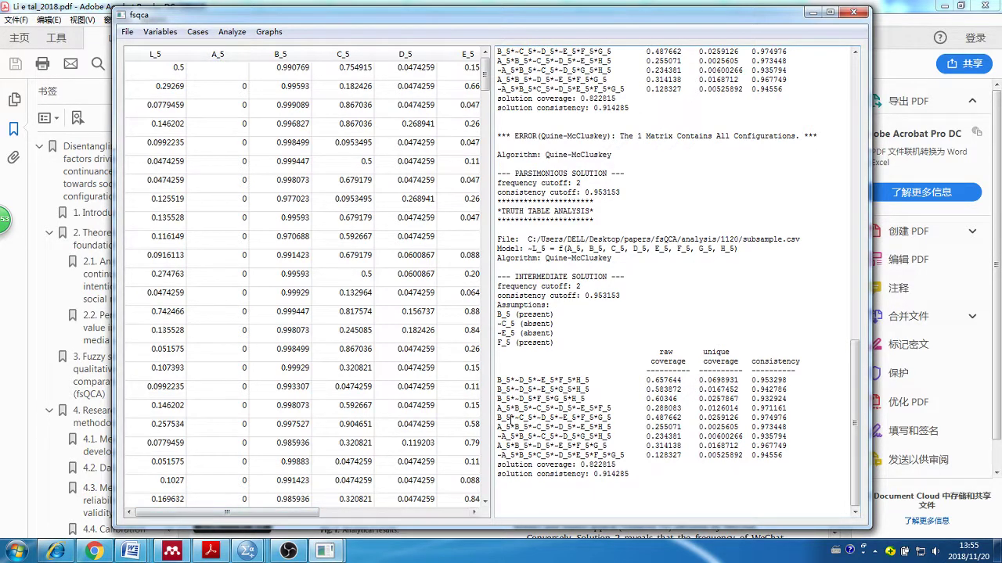
left_click_drag(501, 418, 788, 418)
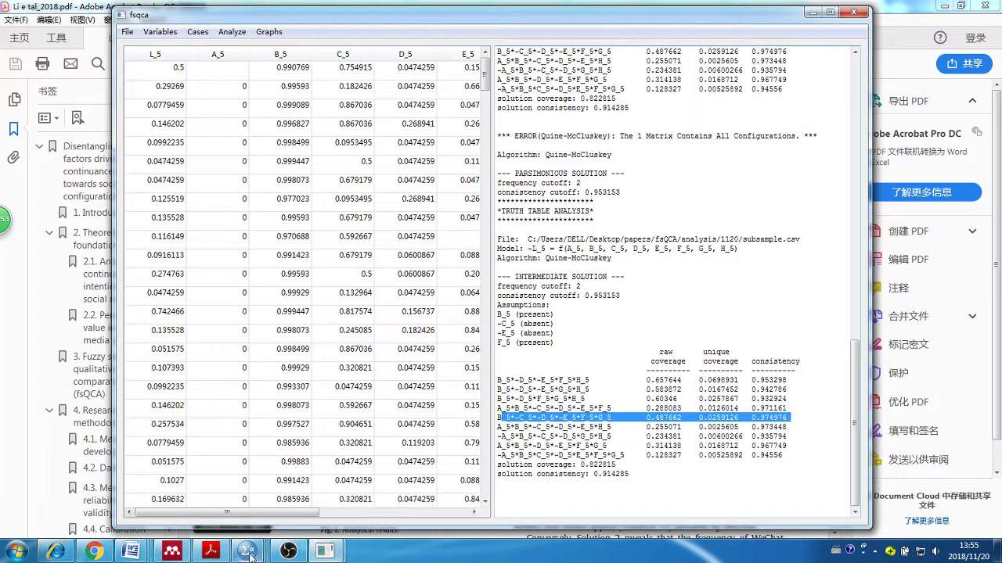
mouse_move(245, 552)
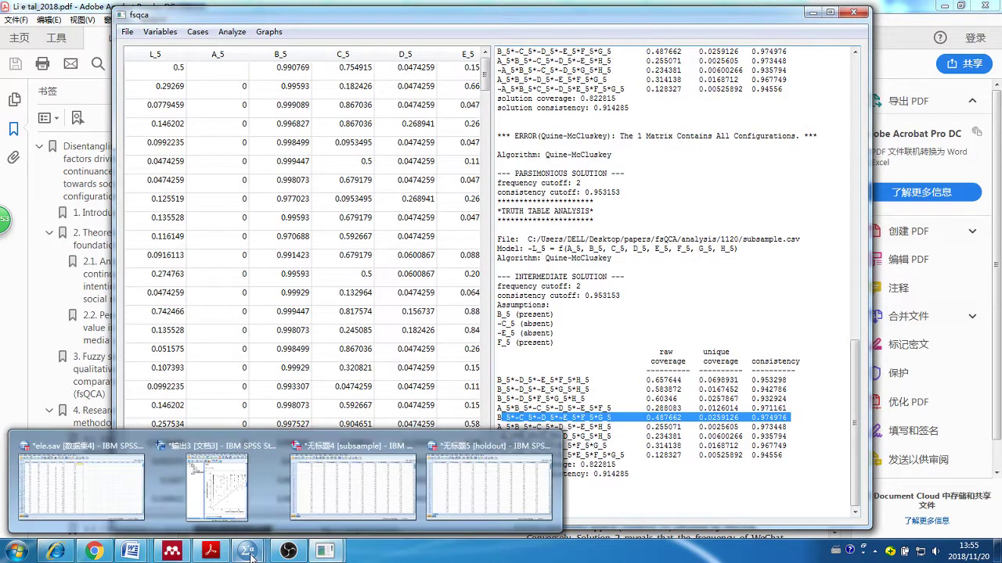
left_click(486, 493)
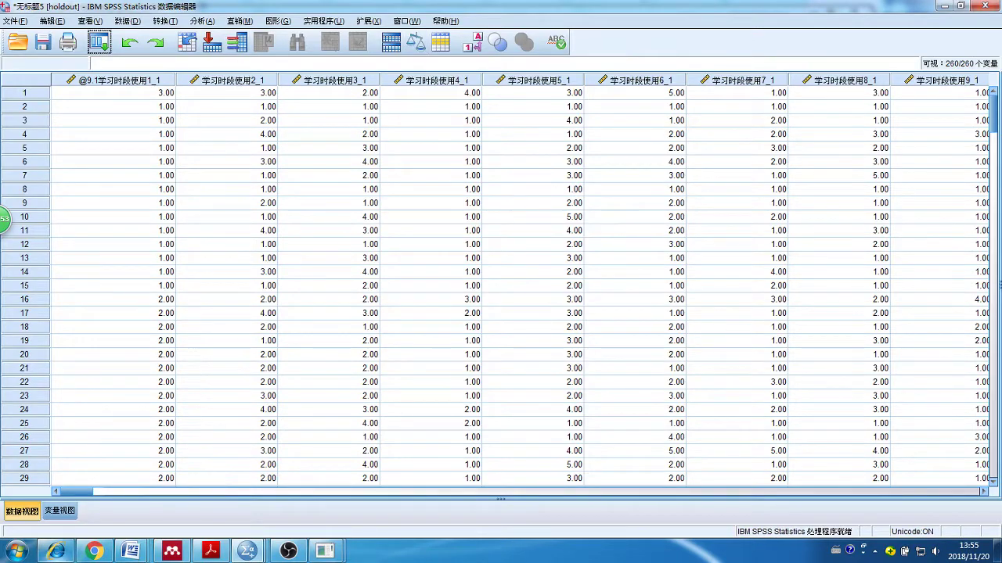
Step: Review the B_5, F_5, C_5 and E_5 variables in the holdout's variable definitions
left_click(78, 510)
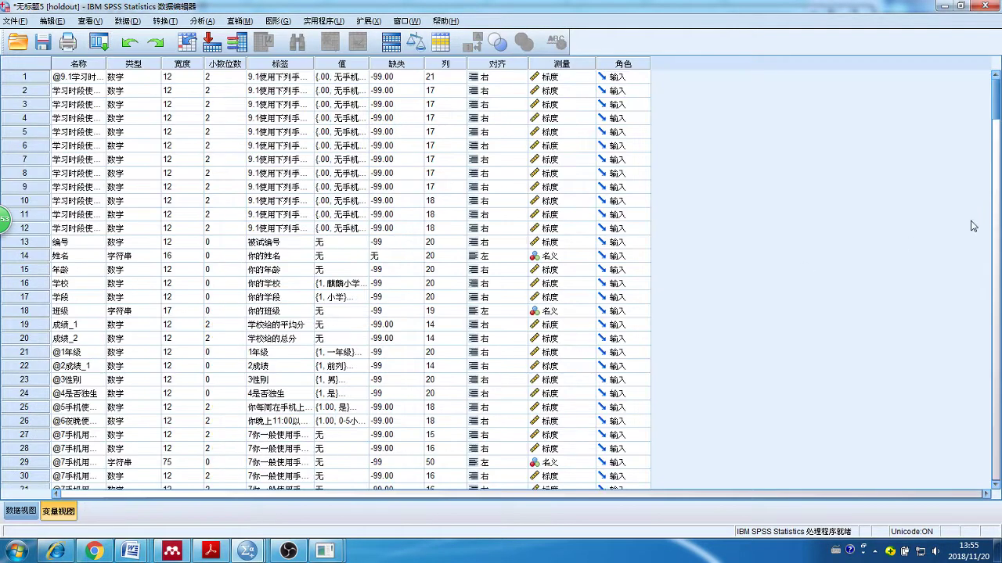
left_click_drag(994, 98, 989, 377)
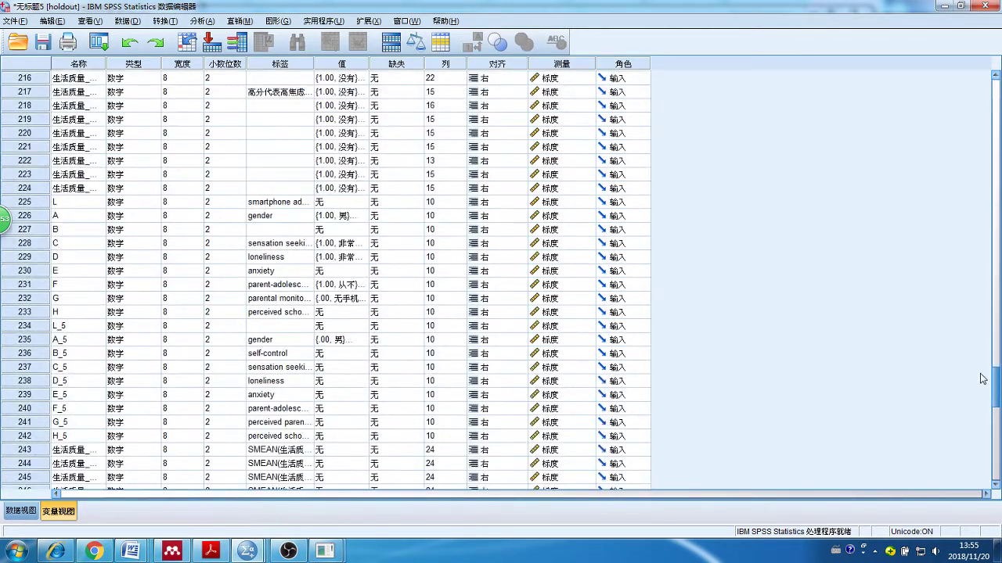
left_click(74, 354)
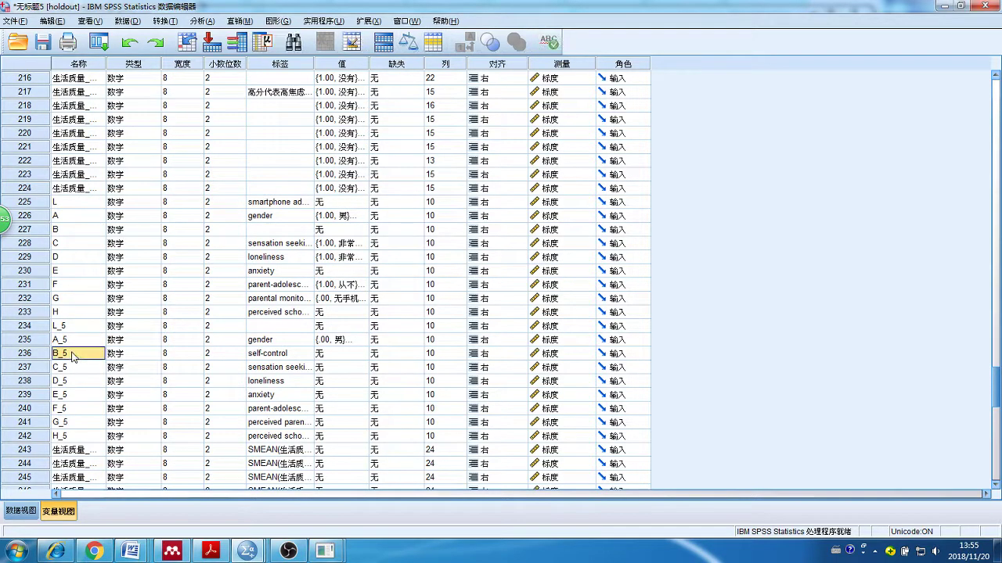
left_click(80, 410)
left_click(85, 369)
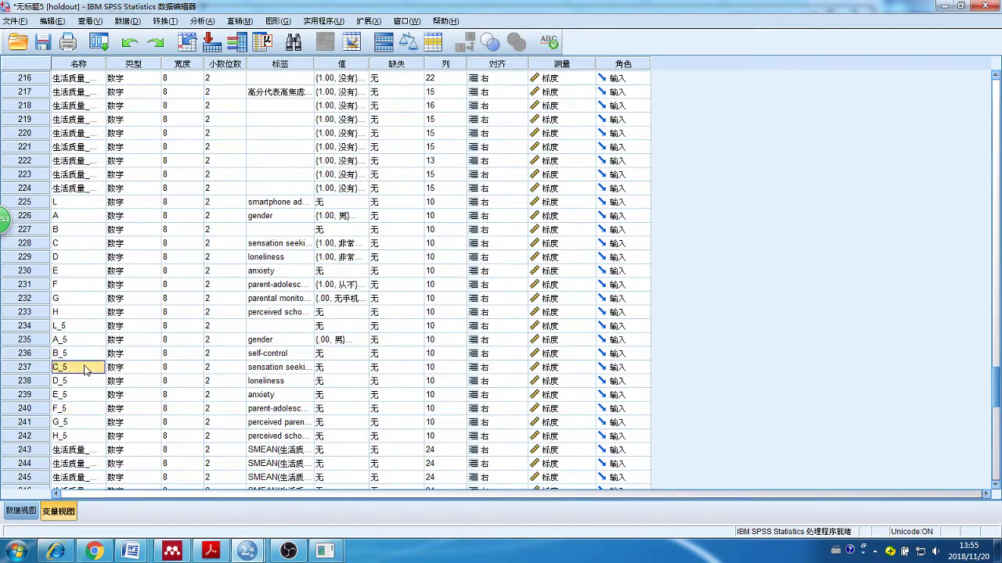
left_click(86, 382)
left_click(86, 395)
Step: Compute negC as 1 - C_5, listing variables by name in the dialog
left_click(165, 21)
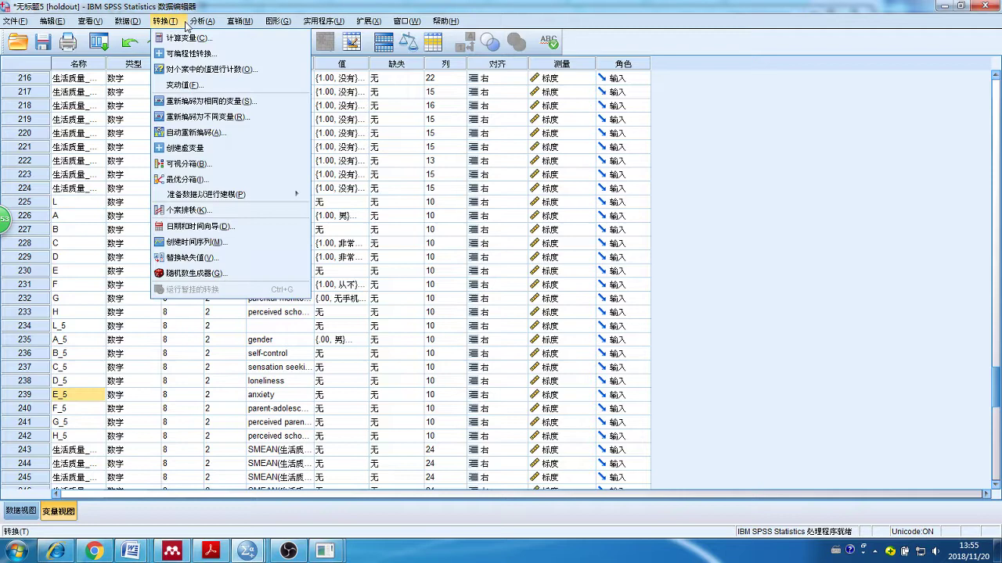
left_click(195, 35)
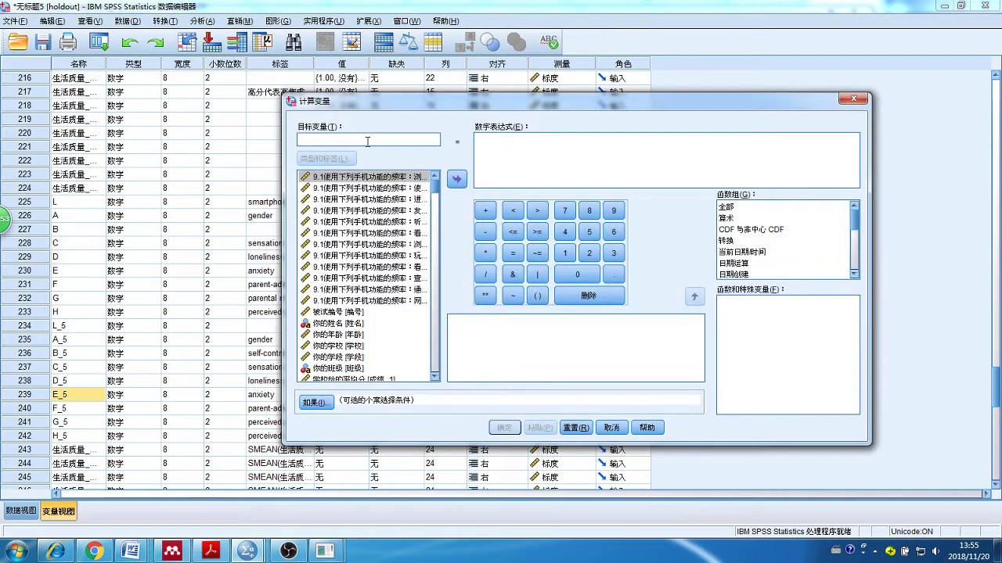
type("negC")
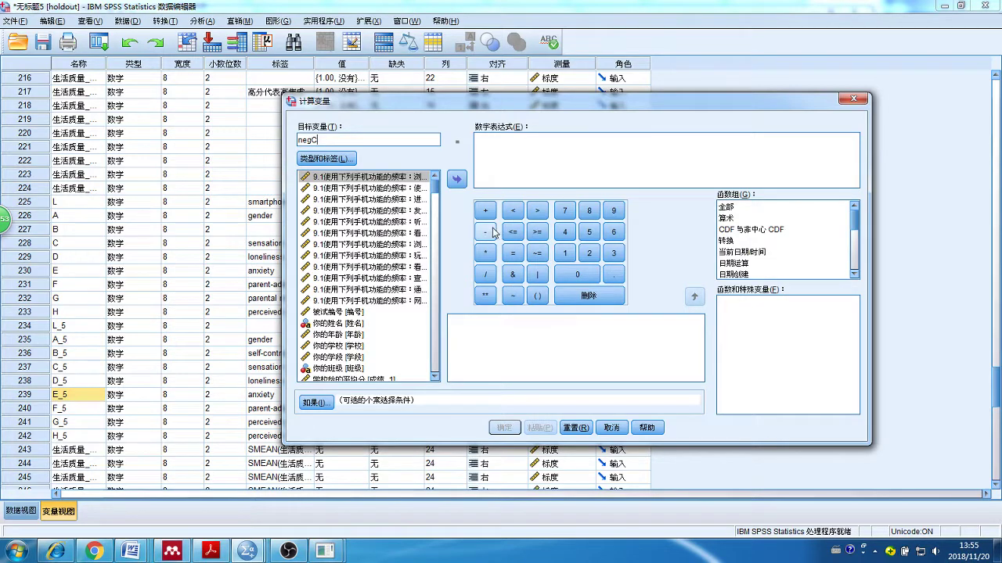
left_click(509, 161)
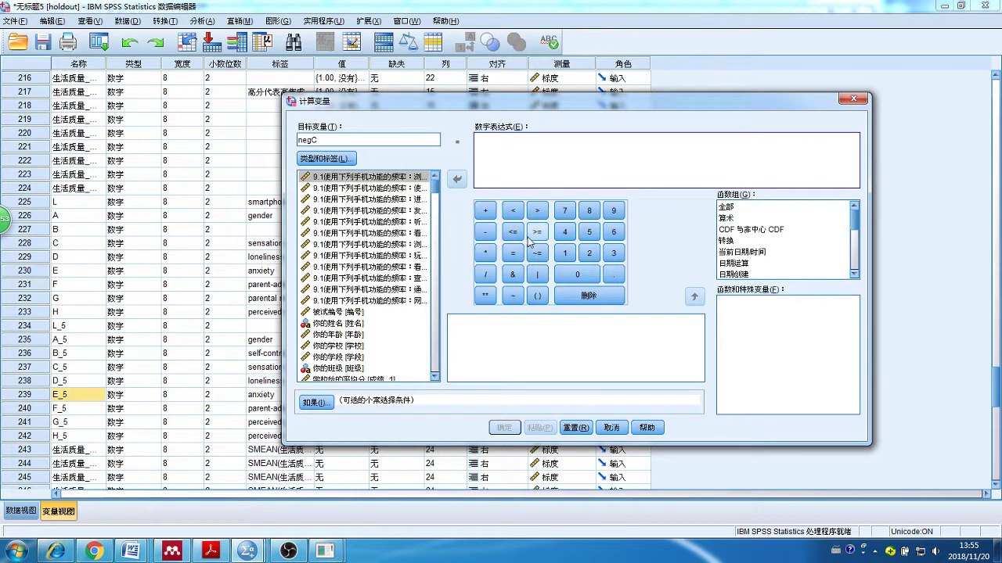
left_click(564, 253)
left_click(485, 232)
scroll(404, 329, "down", 10)
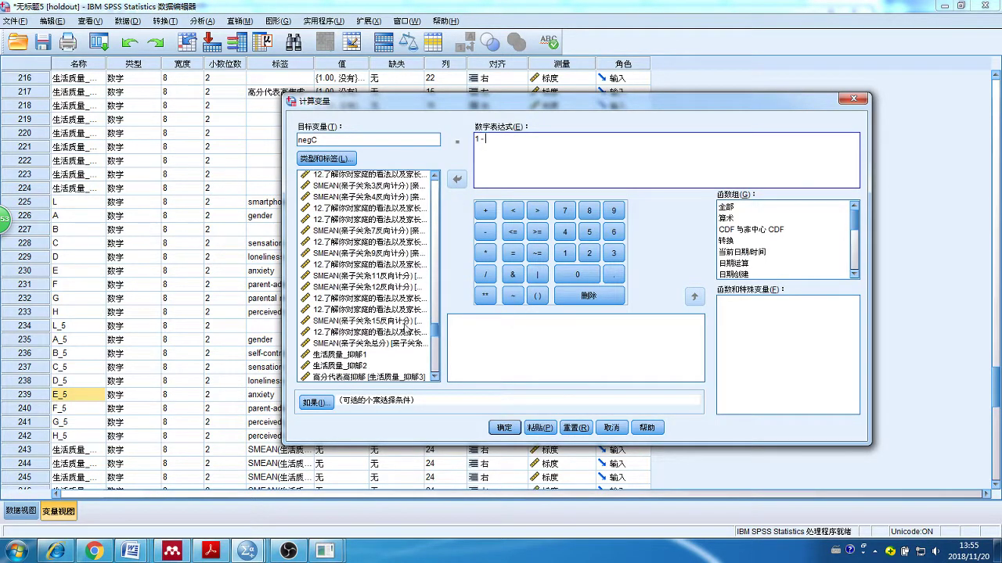
right_click(363, 317)
left_click(357, 328)
scroll(368, 345, "down", 3)
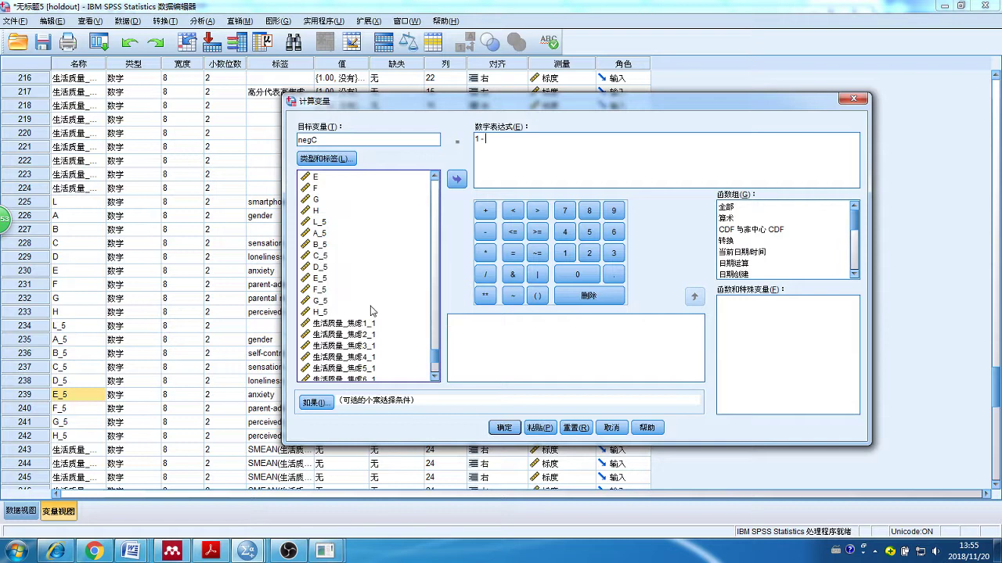
left_click(318, 256)
left_click(456, 179)
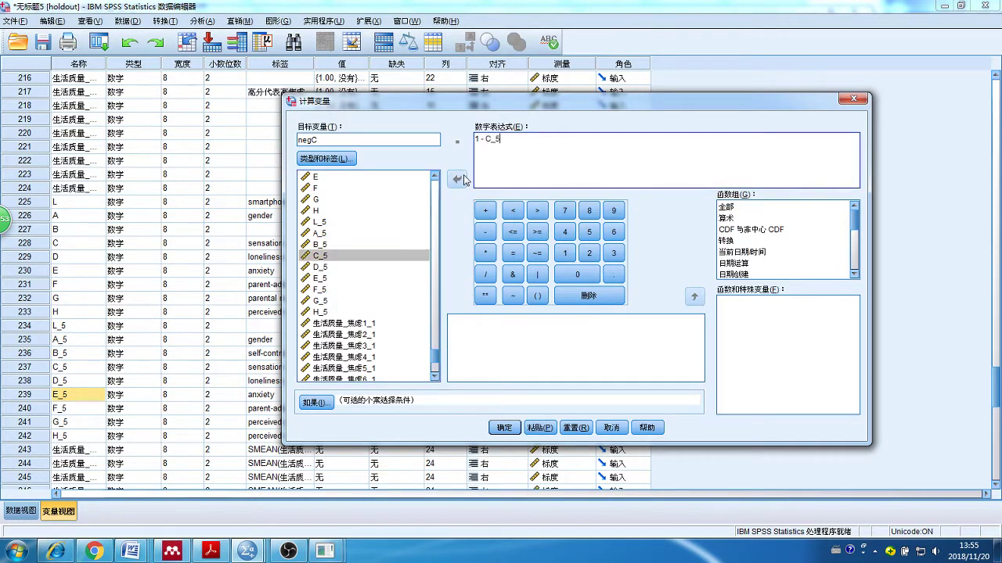
left_click(504, 428)
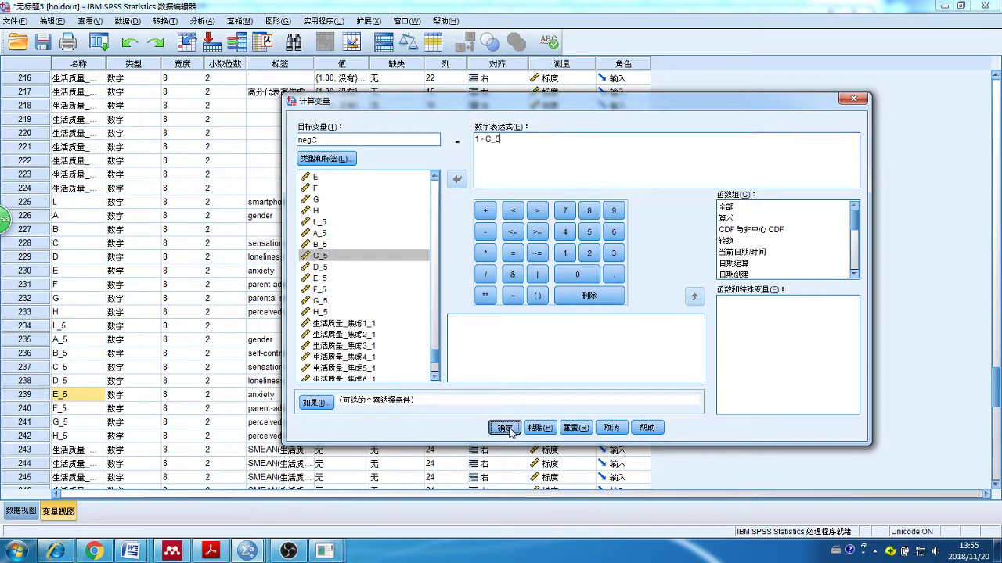
Step: Compute negD as 1 - D_5
left_click(164, 20)
left_click(184, 38)
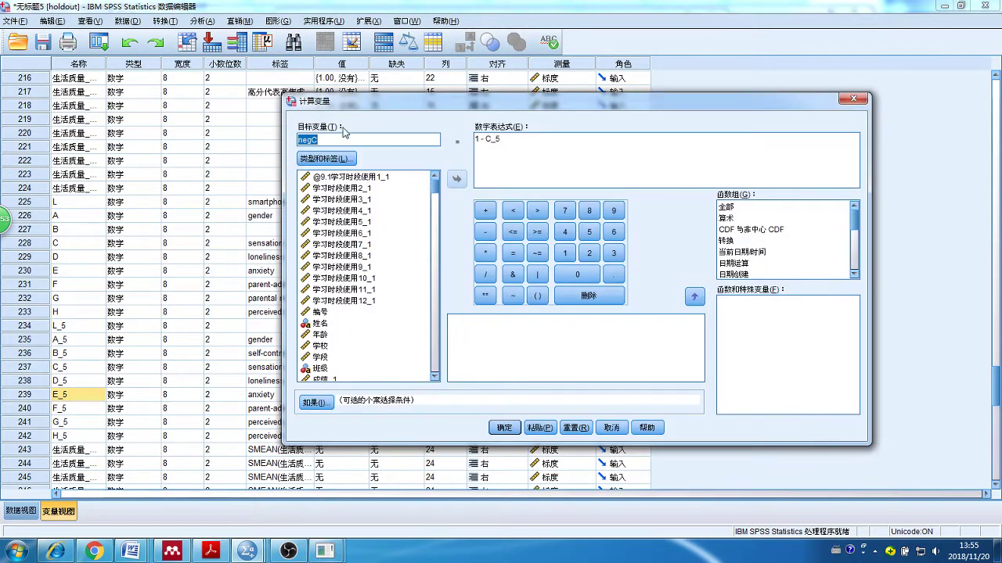
left_click(352, 138)
left_click(495, 138)
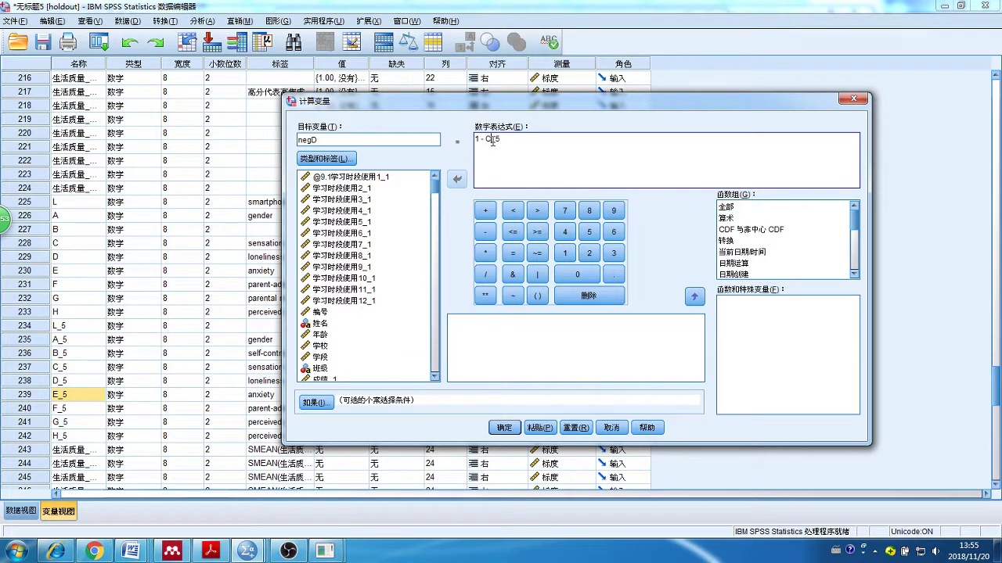
key("BackSpace")
type("D")
left_click(503, 423)
Step: Start computing negF by editing the target and expression from D_5
left_click(165, 22)
left_click(196, 34)
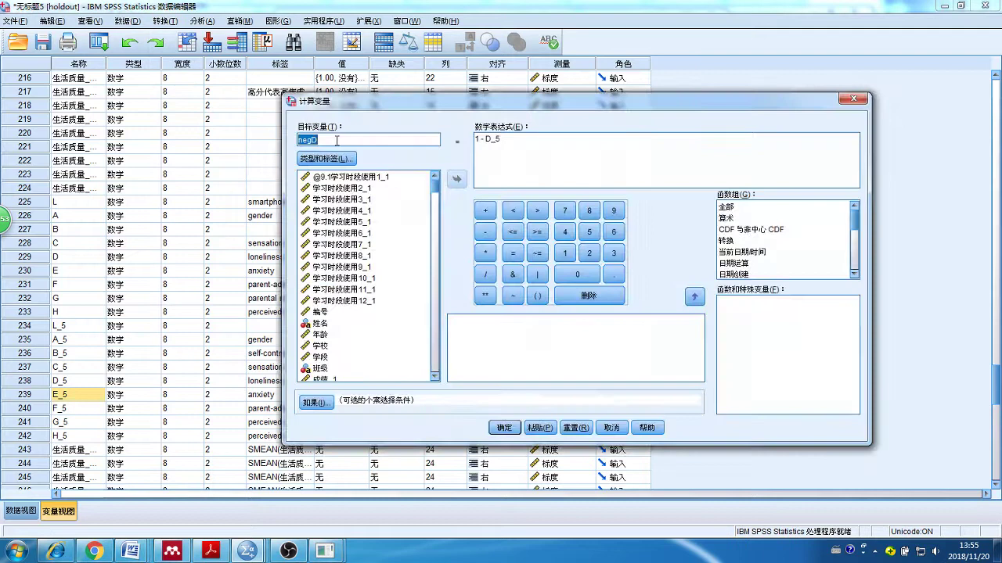
left_click(338, 140)
left_click(496, 139)
key("BackSpace")
Step: Finish computing negF as 1 - F_5 and reopen Compute Variable
type("F")
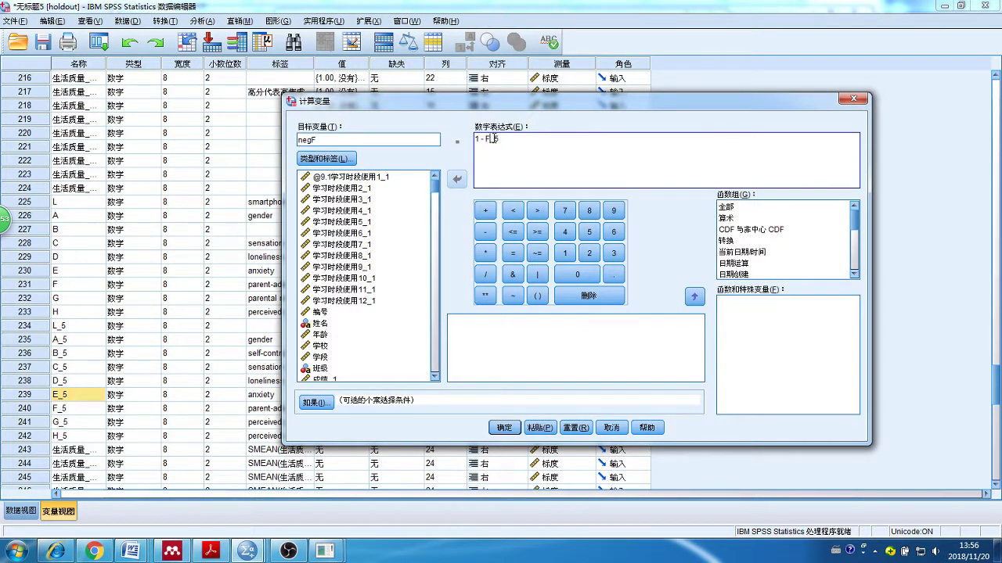
left_click(503, 427)
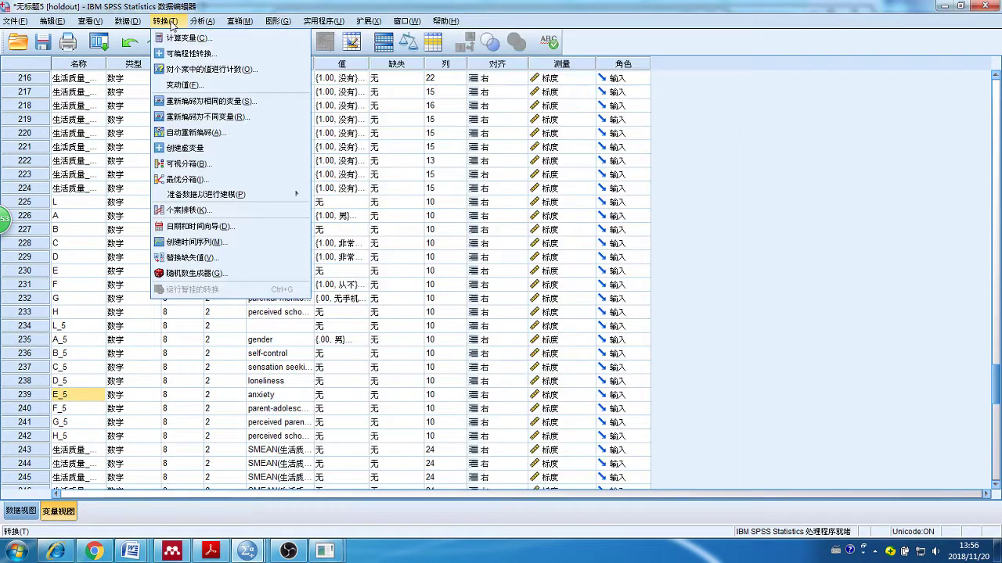
left_click(165, 21)
mouse_move(202, 25)
mouse_move(164, 21)
left_click(220, 37)
Step: Compute negL as 1 - L_5, then switch to the Ragin book PDF in Chrome
double_click(339, 143)
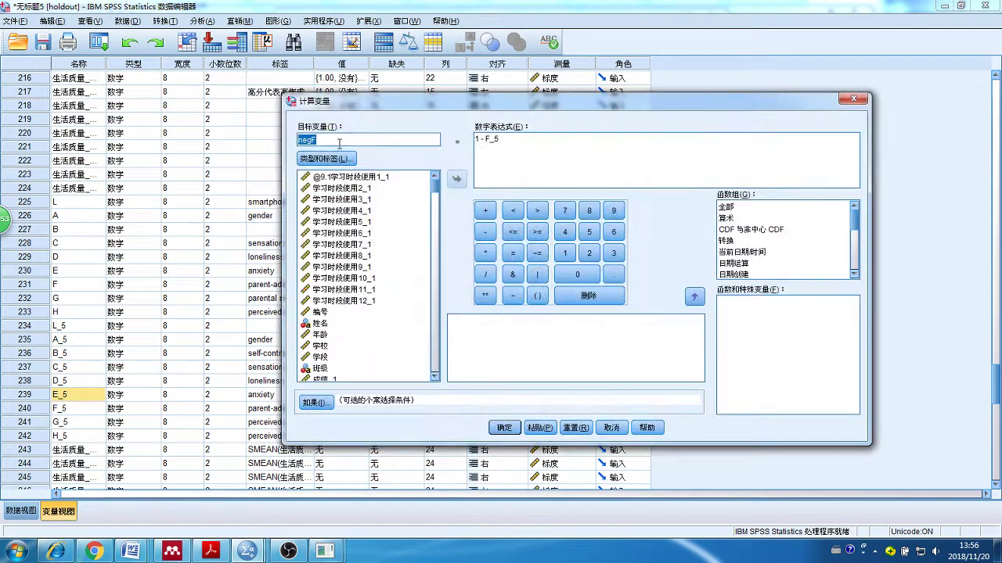
type("negF")
left_click(492, 140)
key("BackSpace")
type("L")
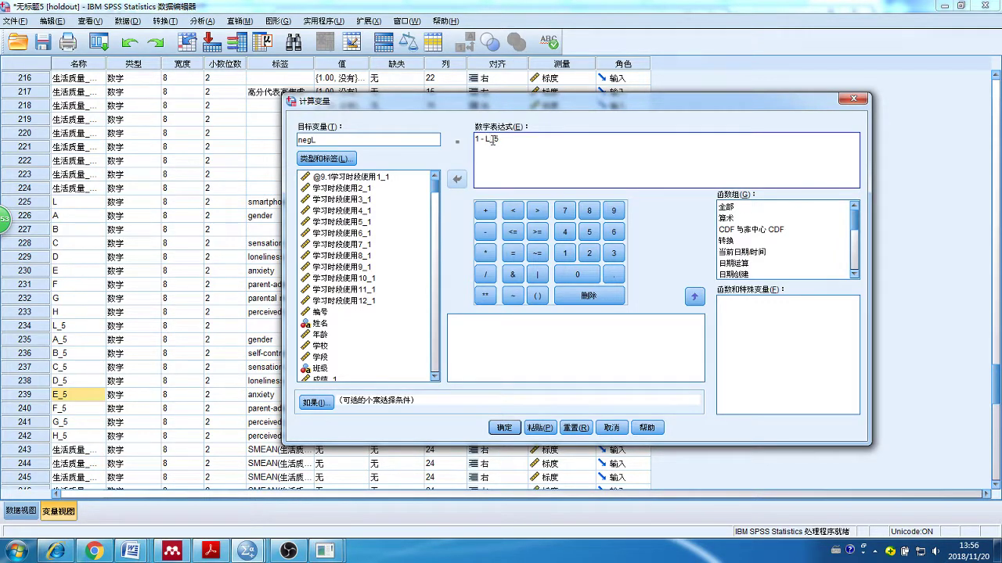
left_click(504, 427)
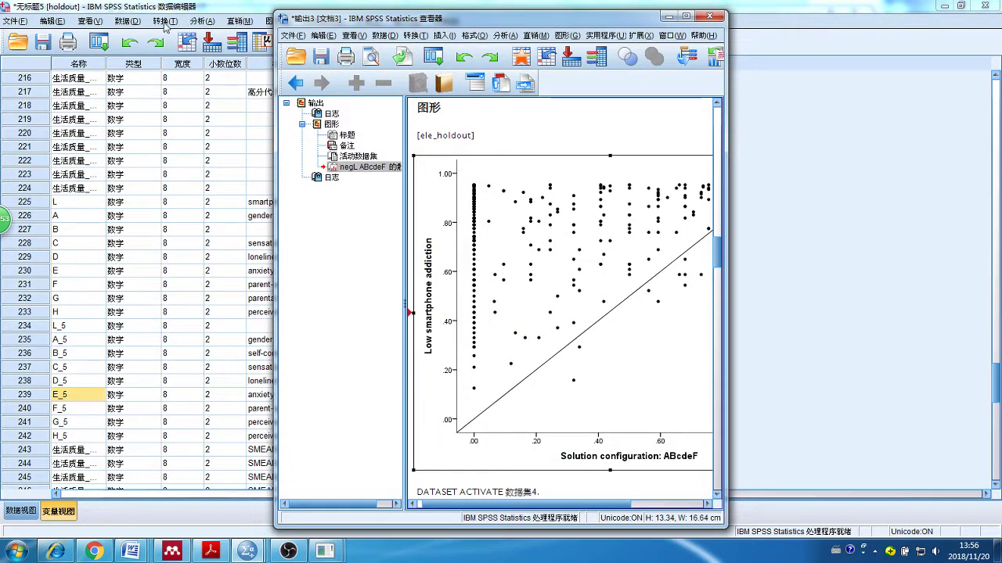
left_click(164, 21)
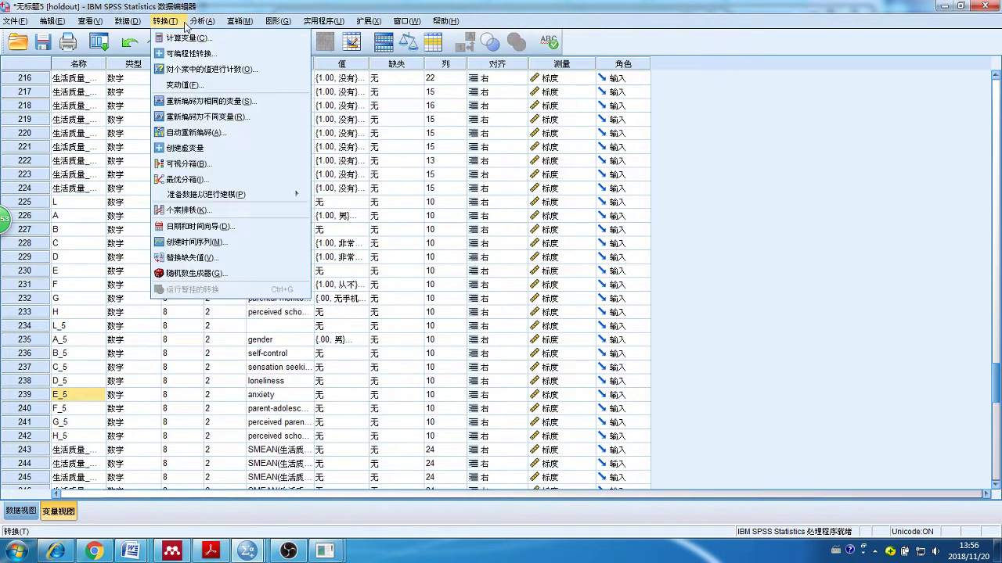
left_click(93, 551)
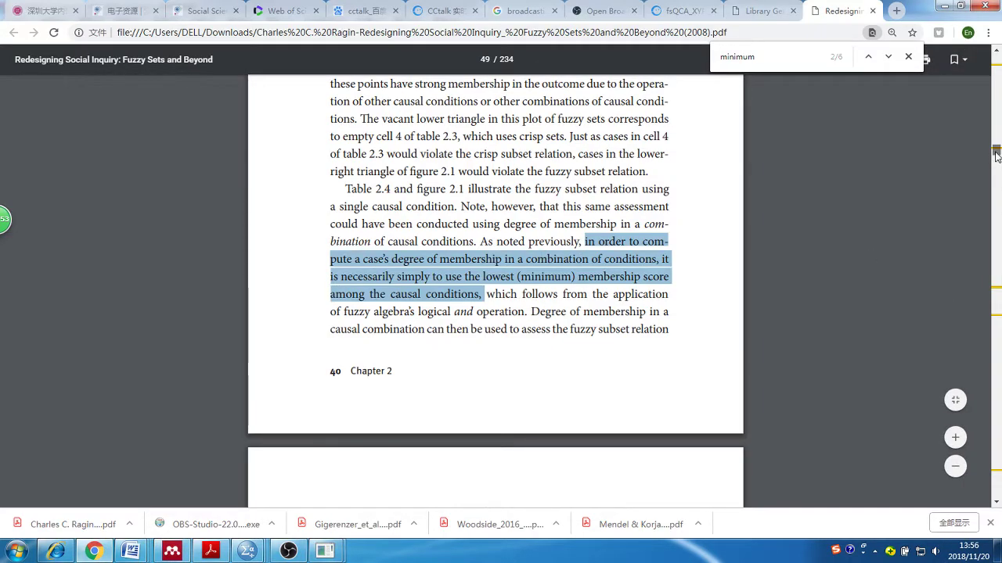
Step: Return to the 'minimum' match on page 49 and select the lowest-membership-score sentence
left_click_drag(996, 150, 997, 63)
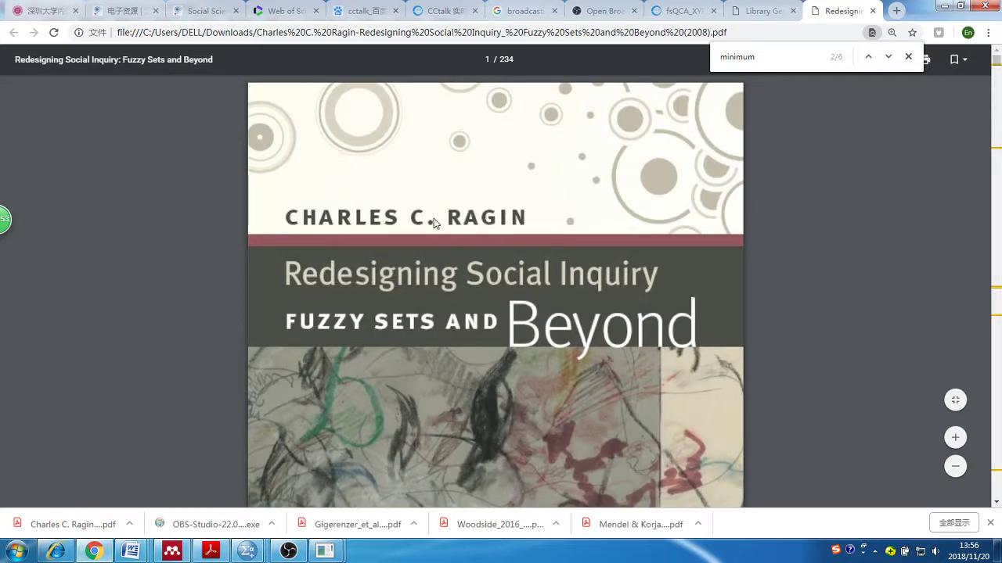
left_click(887, 57)
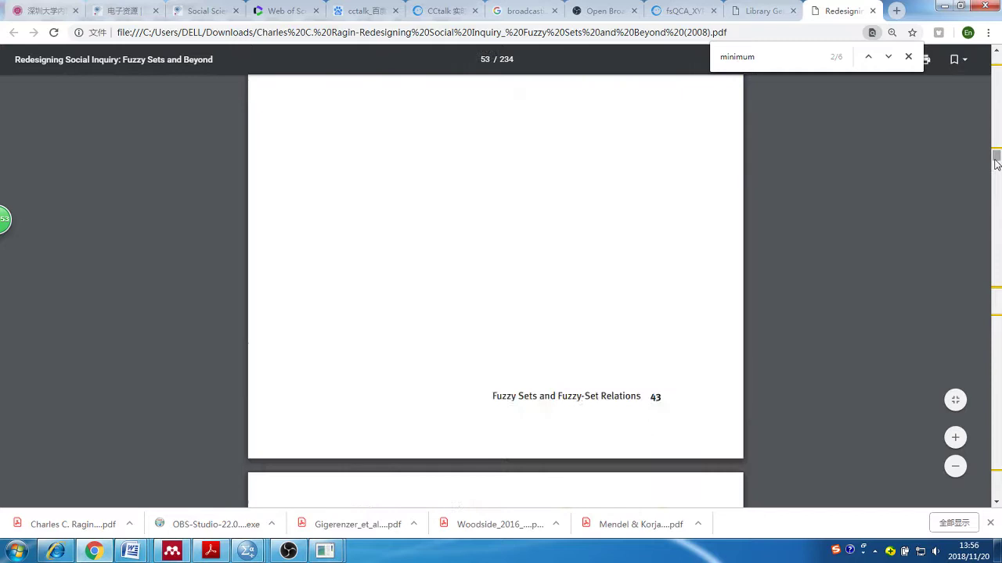
left_click(869, 57)
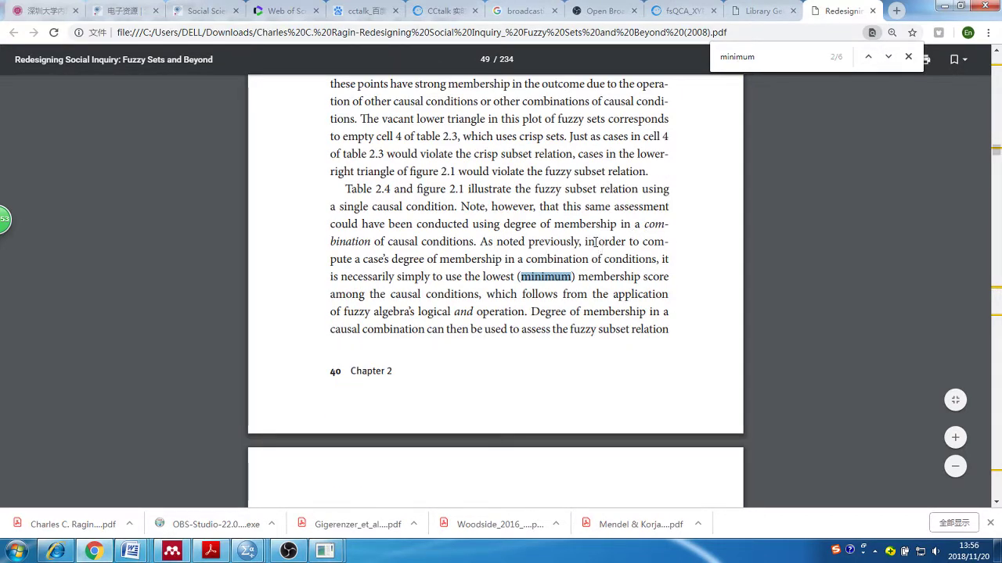
left_click_drag(585, 241, 562, 268)
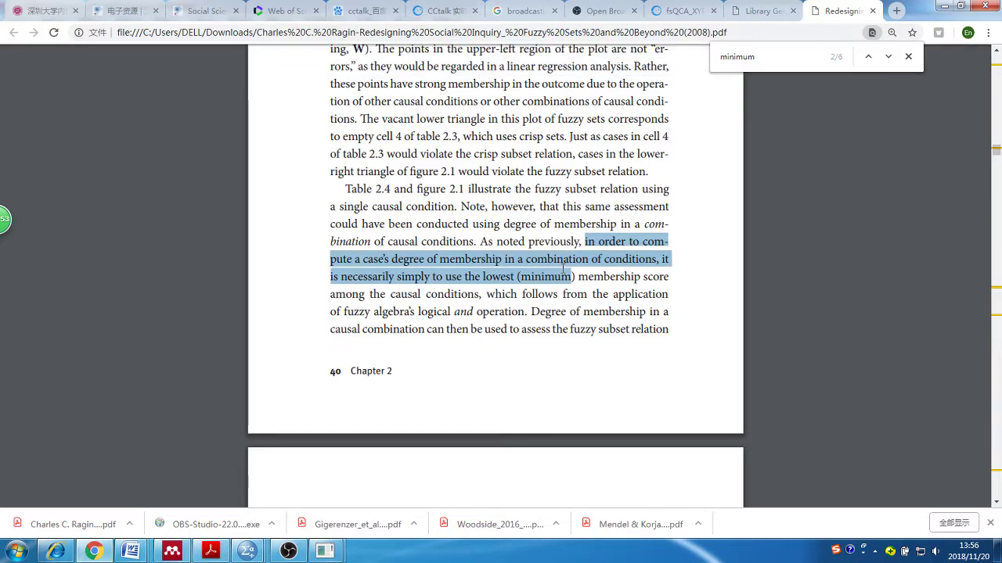
left_click_drag(563, 268, 485, 295)
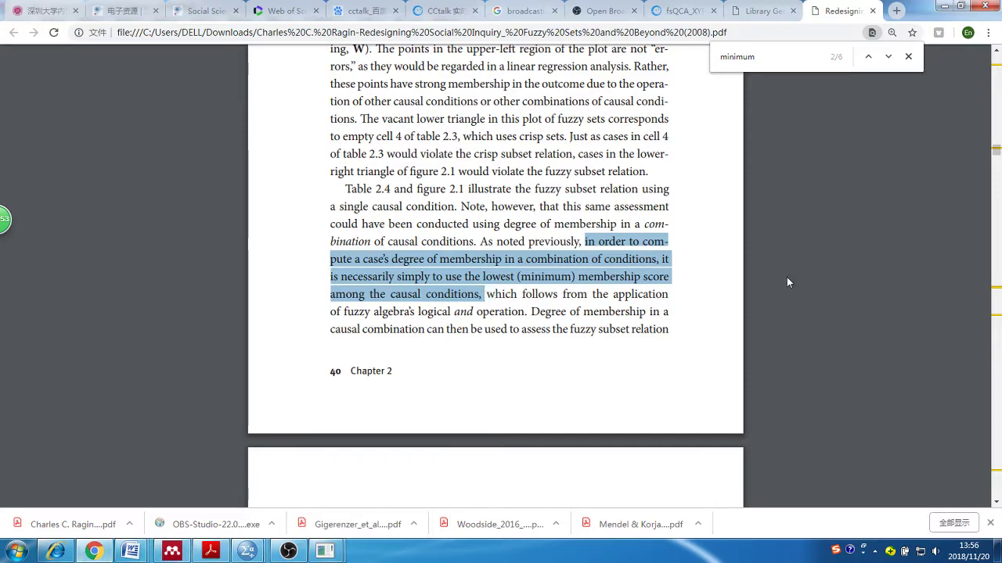
Step: Select the B_5*~C_5*~D_5*~E_5*F_5*G_5 term in fsQCA, then return to SPSS's Transform menu
mouse_move(246, 551)
left_click(495, 508)
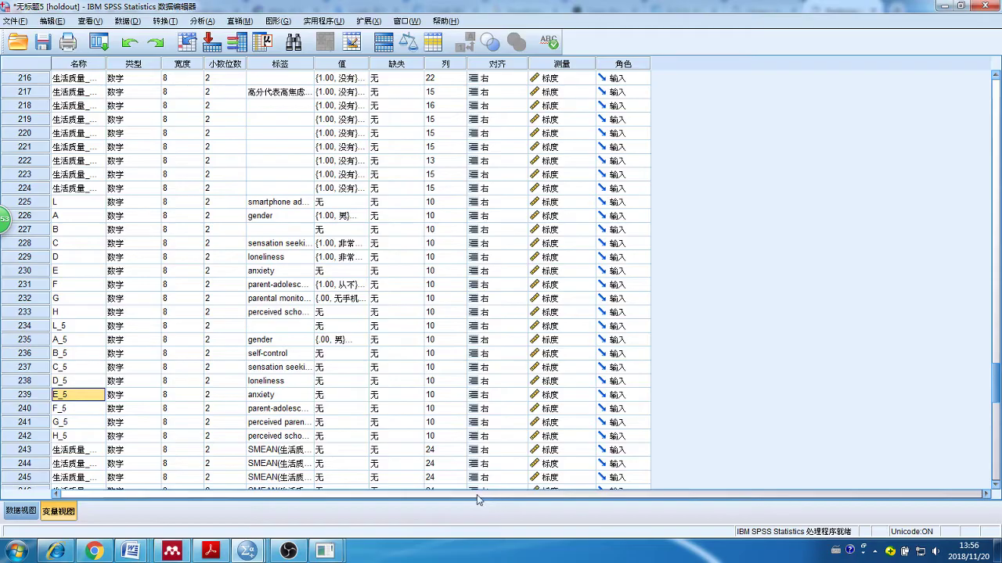
mouse_move(325, 551)
left_click(438, 489)
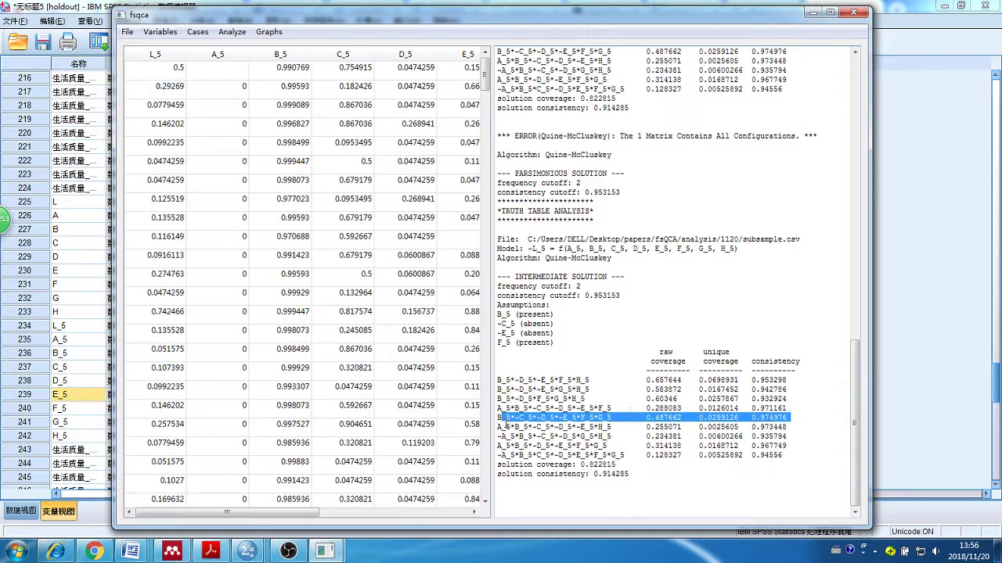
left_click(510, 418)
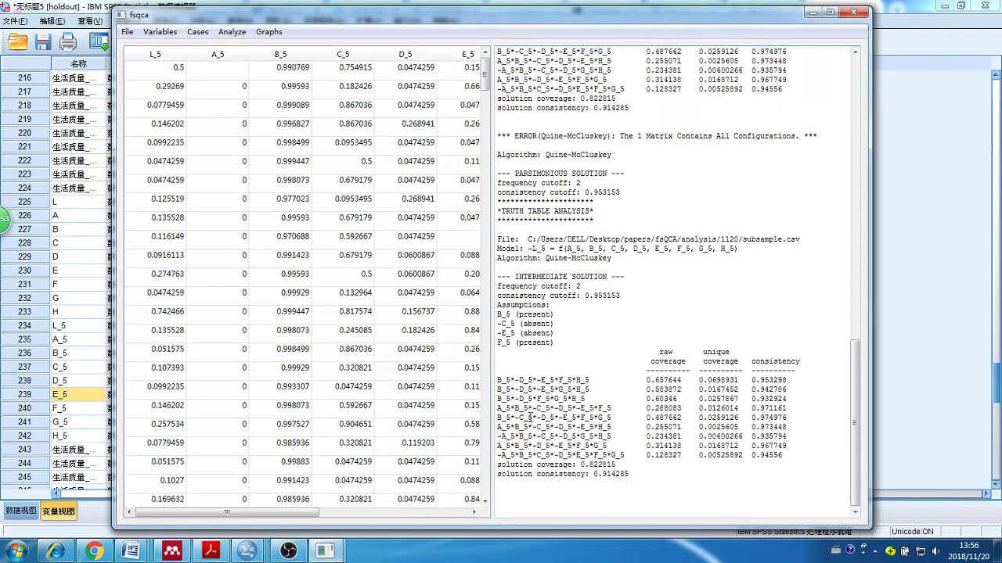
left_click_drag(628, 417, 630, 426)
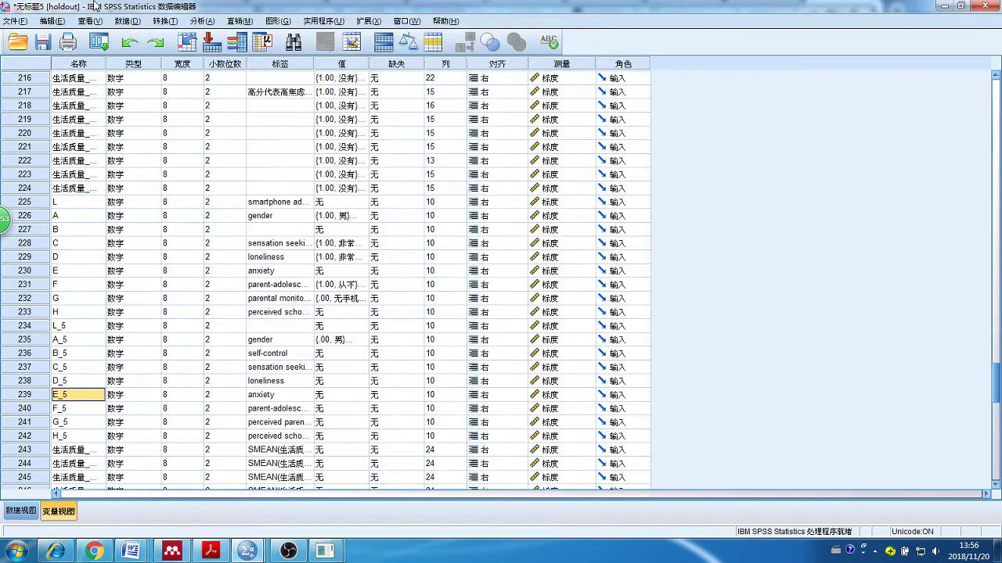
left_click(165, 21)
Step: Open Compute Variable, name the target BcdeFG and delete the old 1 - L_5 expression
left_click(188, 31)
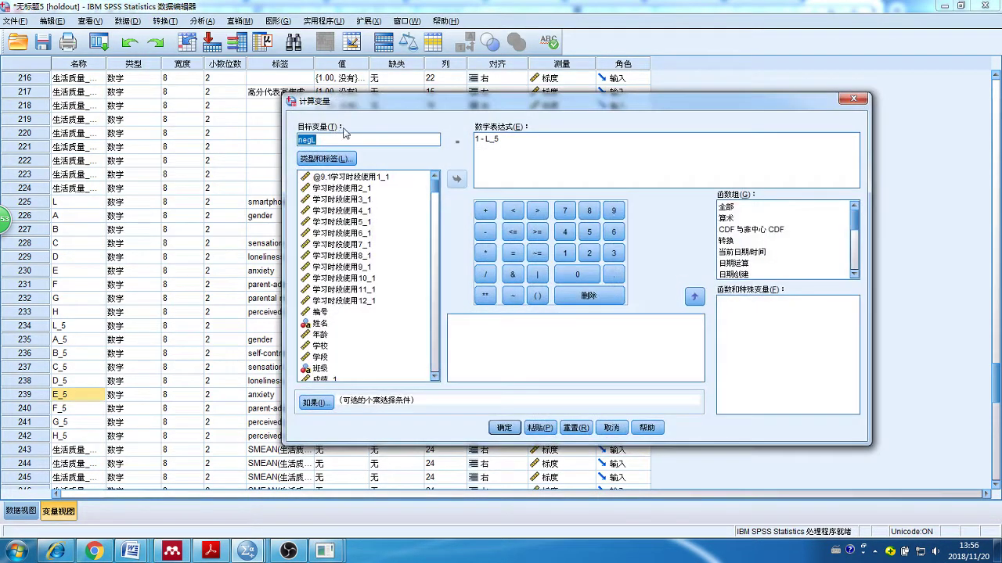
type("E")
left_click_drag(524, 141, 474, 139)
key("BackSpace")
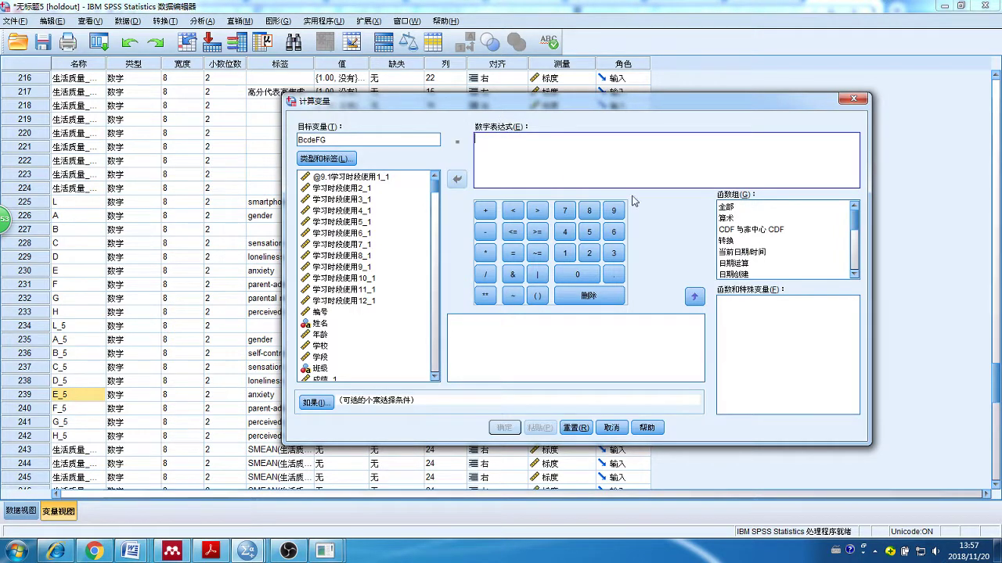
Step: Insert the MIN function from the statistical functions and remove its placeholder arguments
left_click(853, 247)
left_click(735, 274)
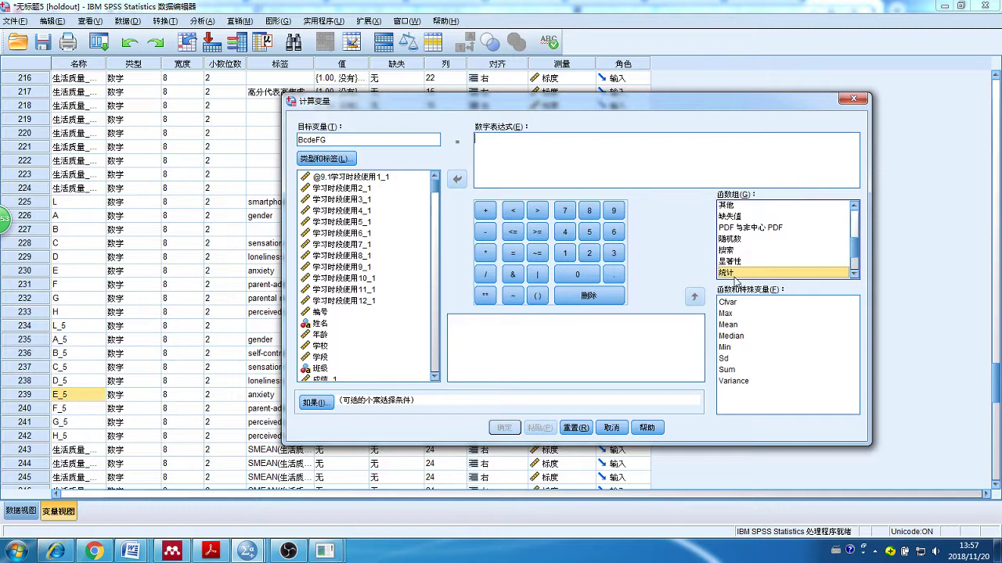
left_click(737, 370)
double_click(726, 347)
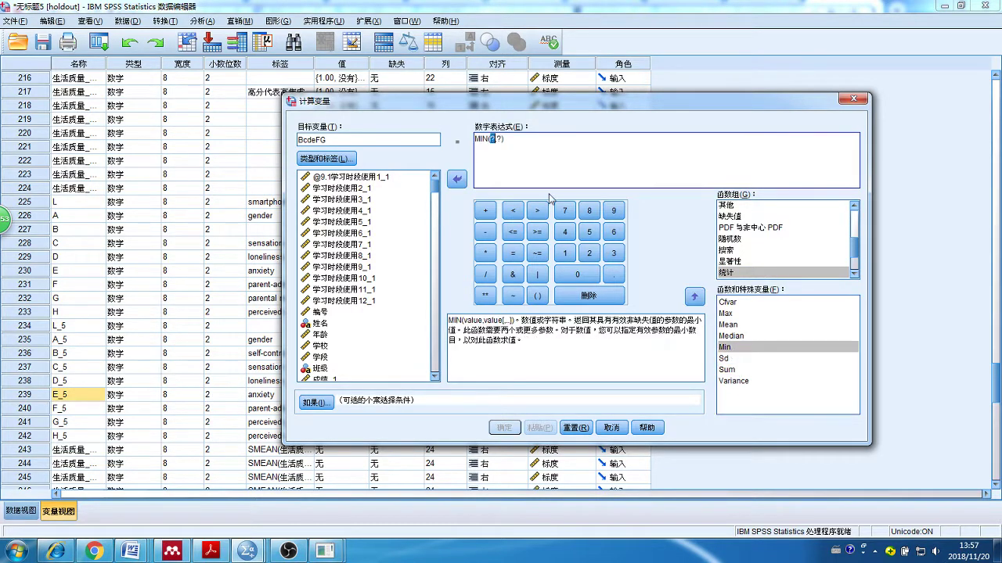
left_click(500, 138)
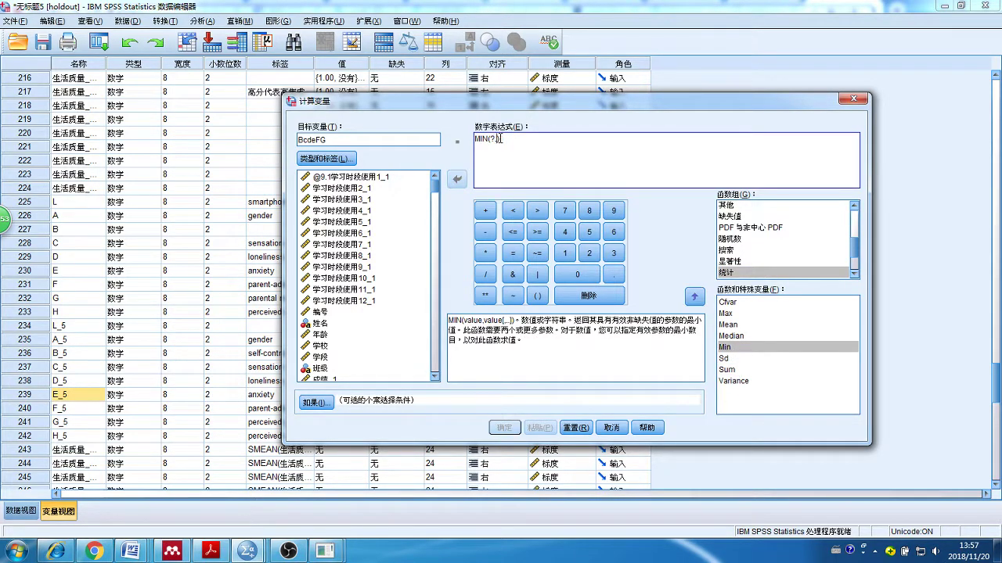
key("BackSpace")
key("BackSpace")
key("BackSpace")
Step: Add B_5, negC, negD and negF as comma-separated MIN arguments
scroll(367, 267, "down", 10)
left_click(366, 267)
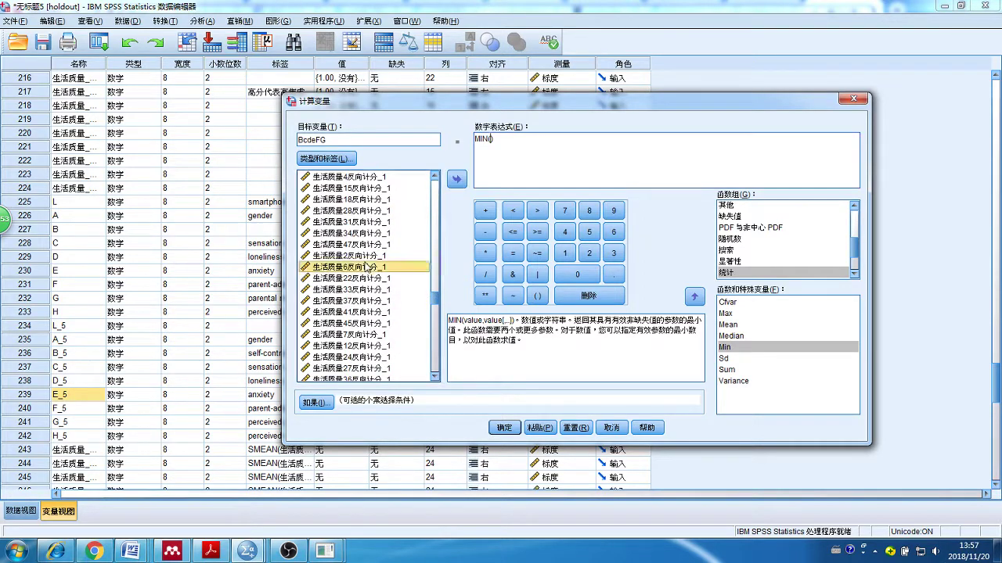
scroll(366, 266, "down", 6)
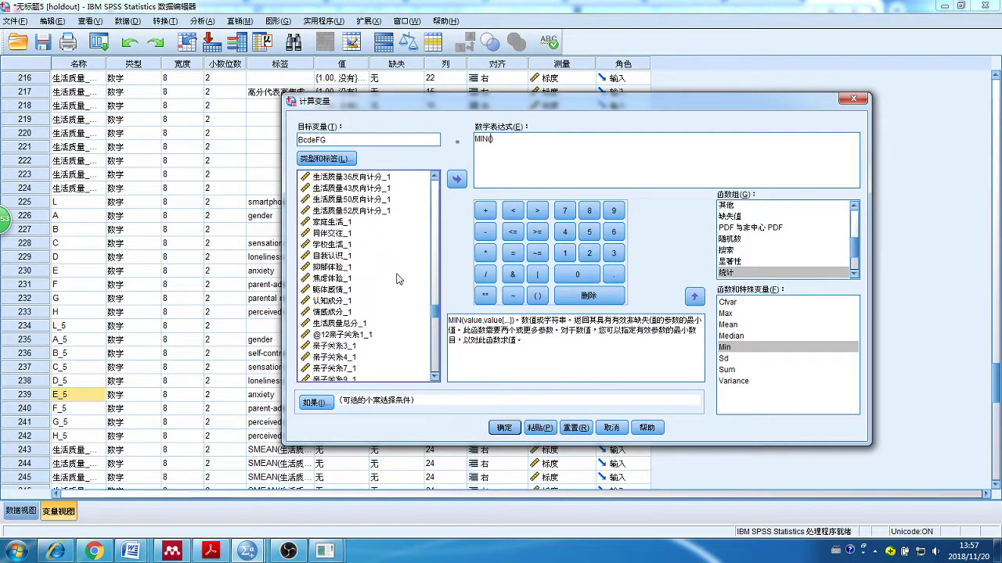
scroll(397, 278, "down", 6)
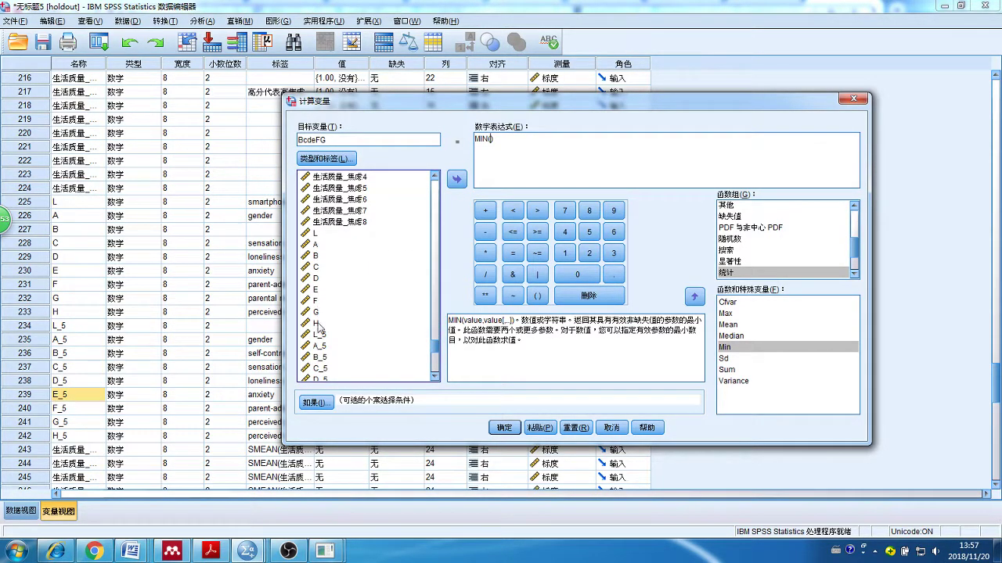
scroll(320, 327, "down", 2)
double_click(319, 256)
key("comma")
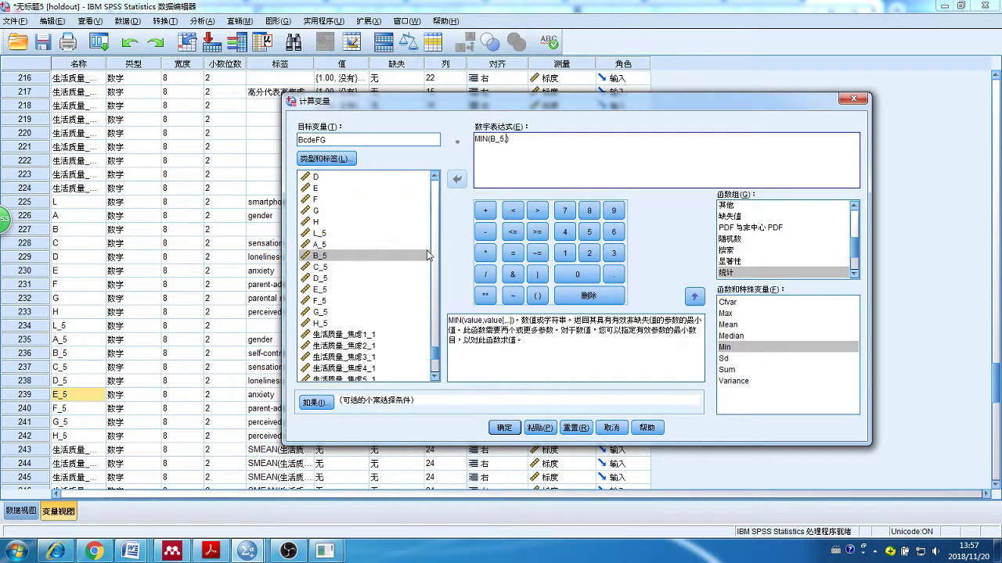
left_click_drag(435, 353, 436, 375)
double_click(321, 341)
key("comma")
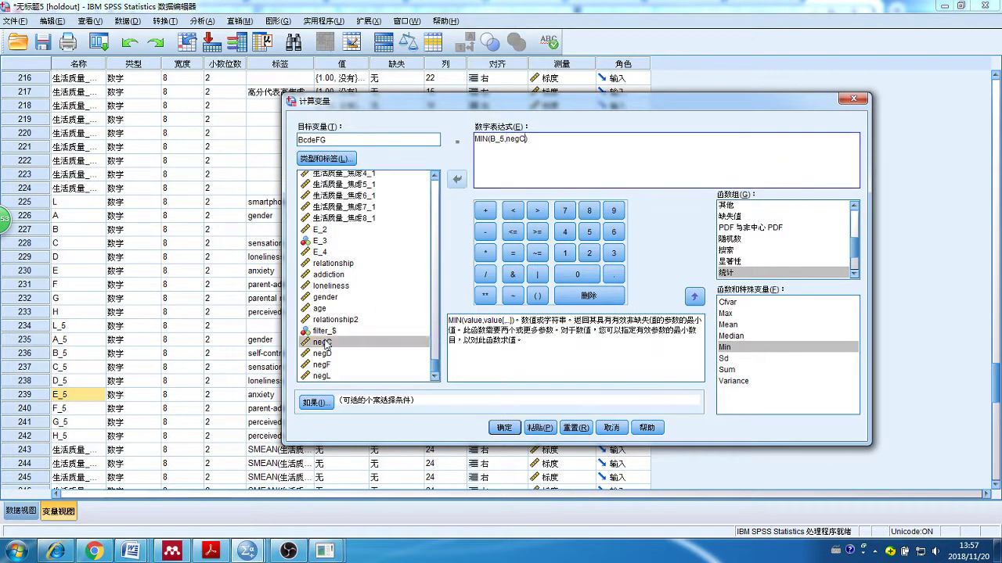
double_click(322, 353)
key("comma")
double_click(322, 365)
key("comma")
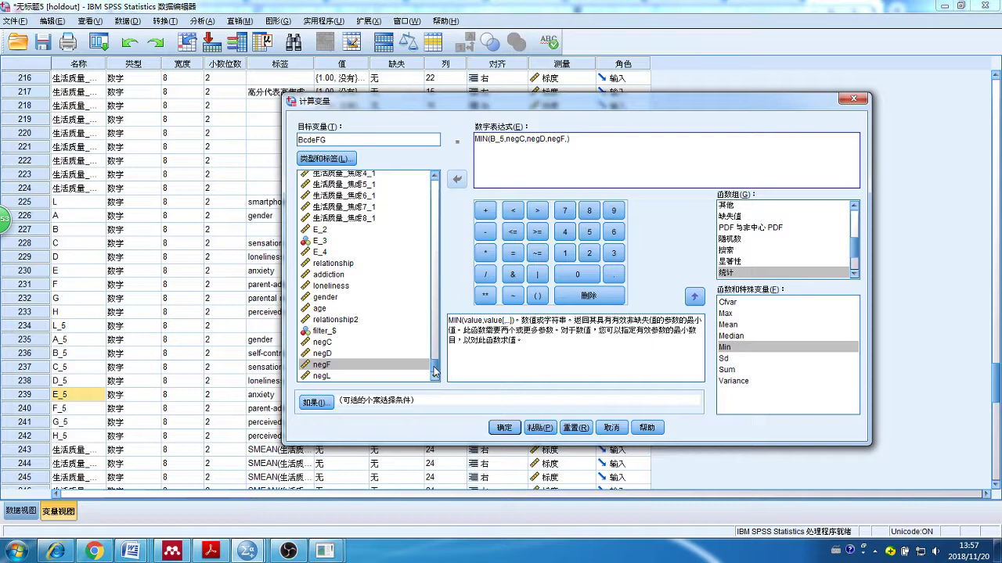
Step: Finish with F_5 and G_5, close the parenthesis, and compute BcdeFG
scroll(321, 352, "up", 7)
double_click(320, 346)
type(",")
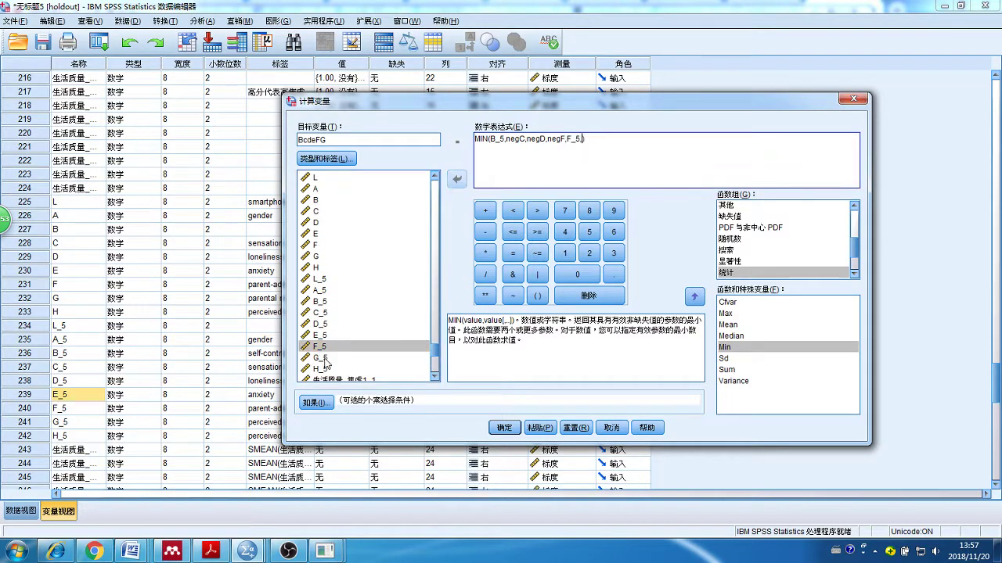
double_click(320, 358)
type(")")
left_click(503, 428)
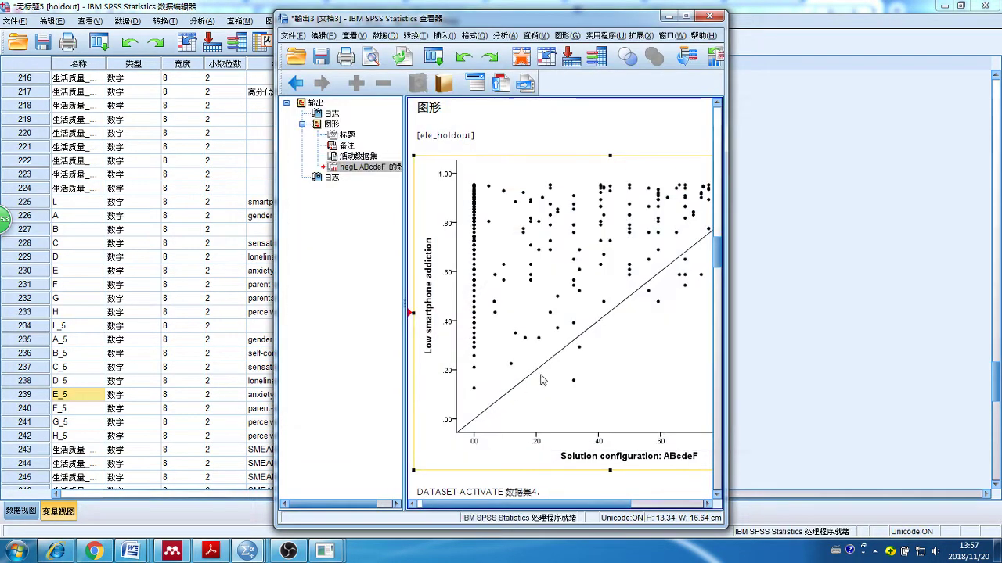
Step: Place negC–BcdeFG after A_5, C_5–E_5 below them, negL before B_5, then view data
left_click(2, 474)
scroll(1, 473, "down", 8)
left_click(25, 435)
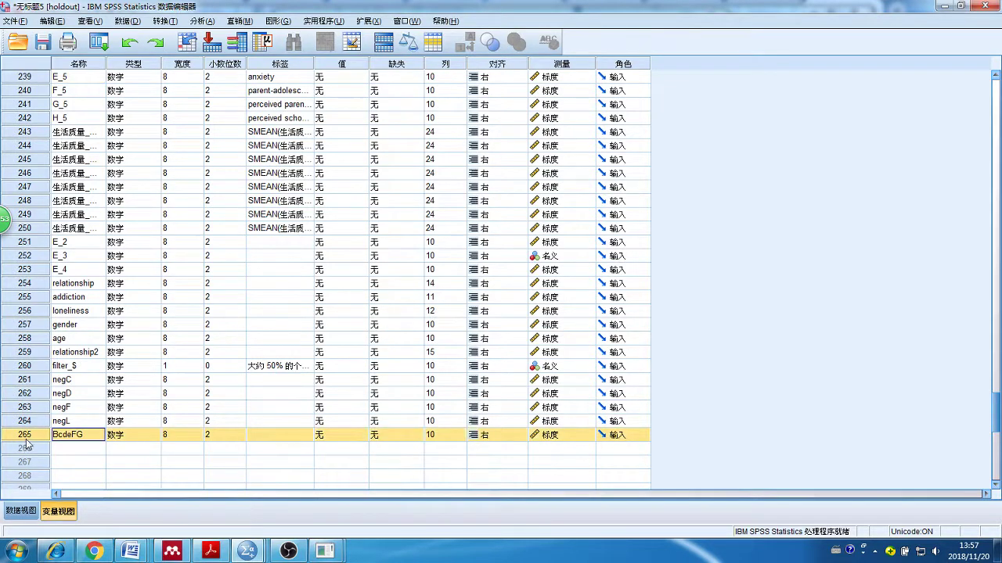
left_click_drag(25, 381, 22, 92)
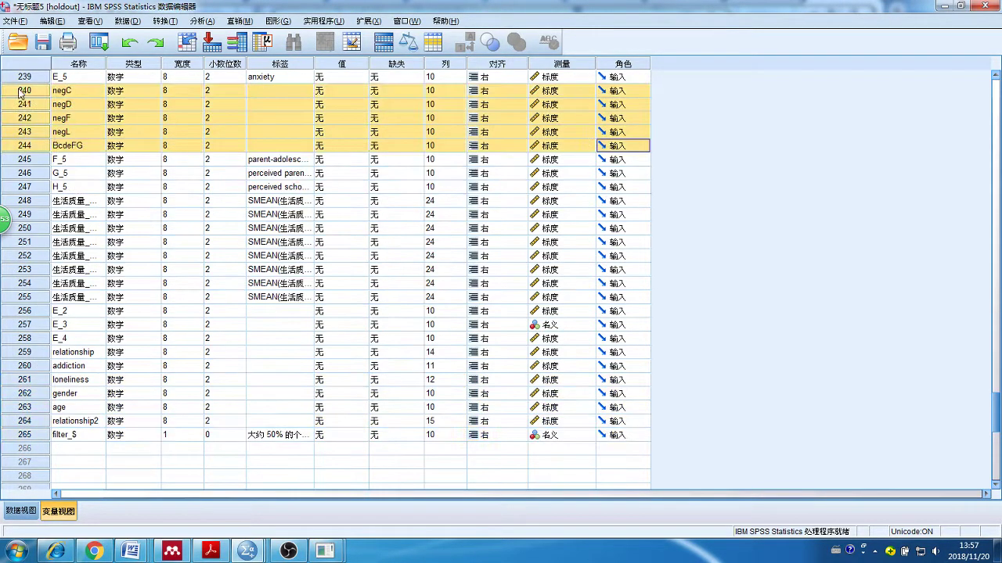
scroll(104, 180, "up", 4)
left_click_drag(25, 215, 32, 335)
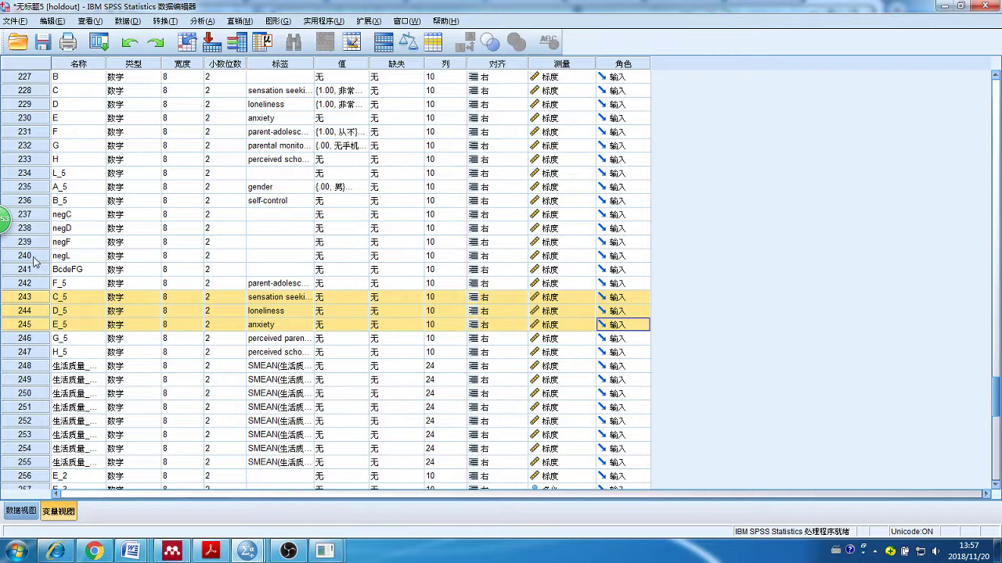
left_click_drag(38, 255, 31, 216)
double_click(31, 216)
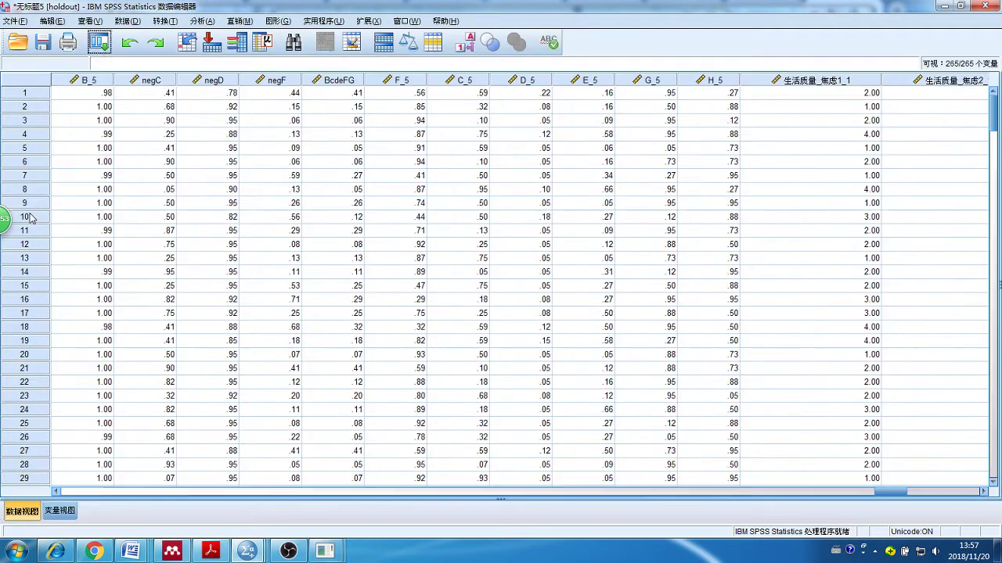
Step: Compare case 1's BcdeFG (.41) with its B_5, negC, negD, negF and F_5 values
left_click(343, 97)
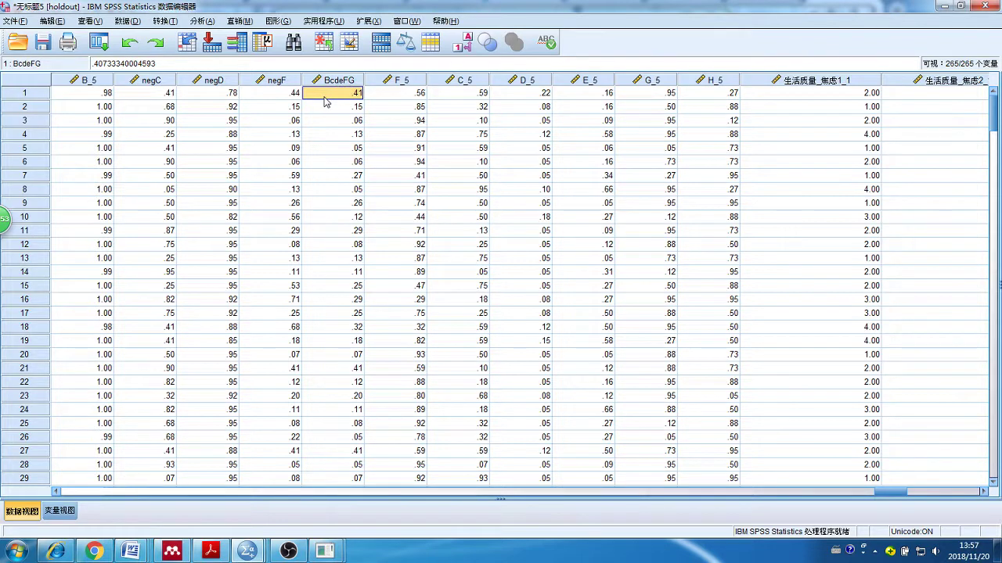
left_click(105, 97)
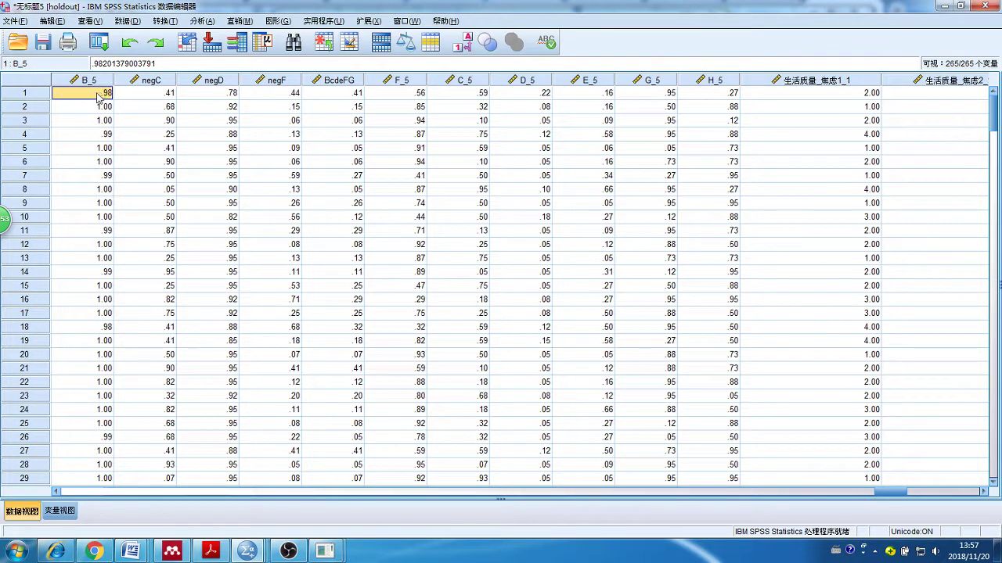
left_click(154, 97)
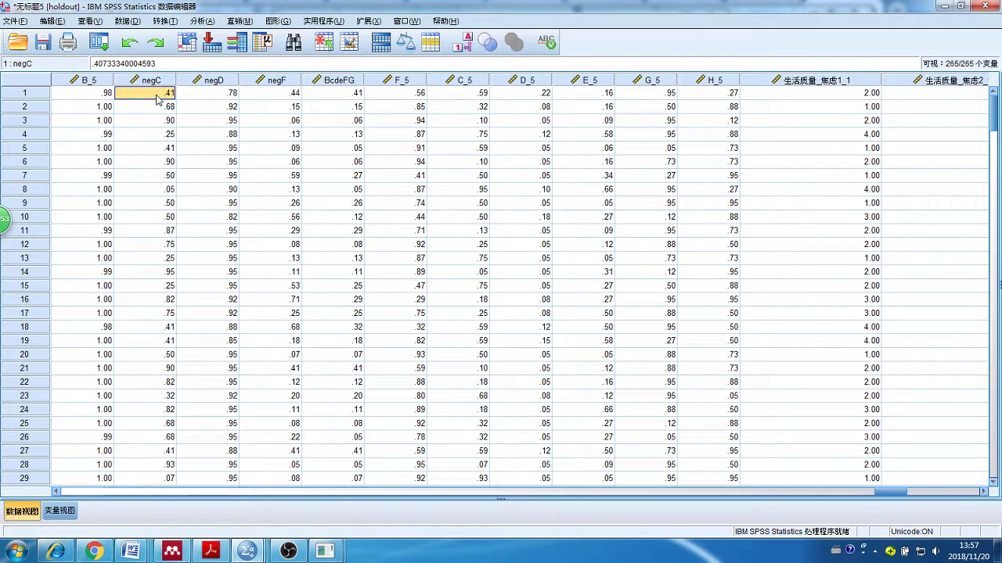
left_click(217, 100)
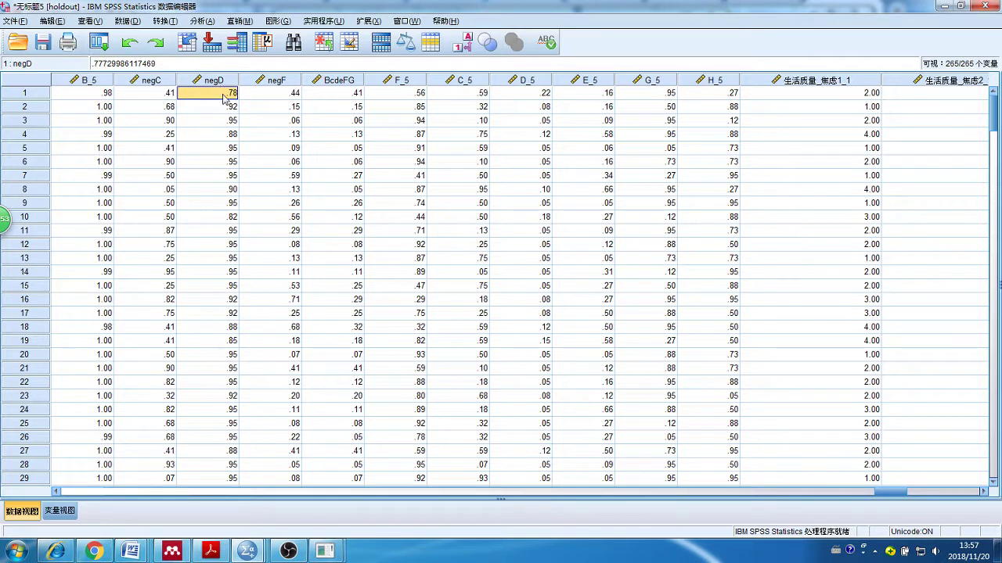
left_click(292, 93)
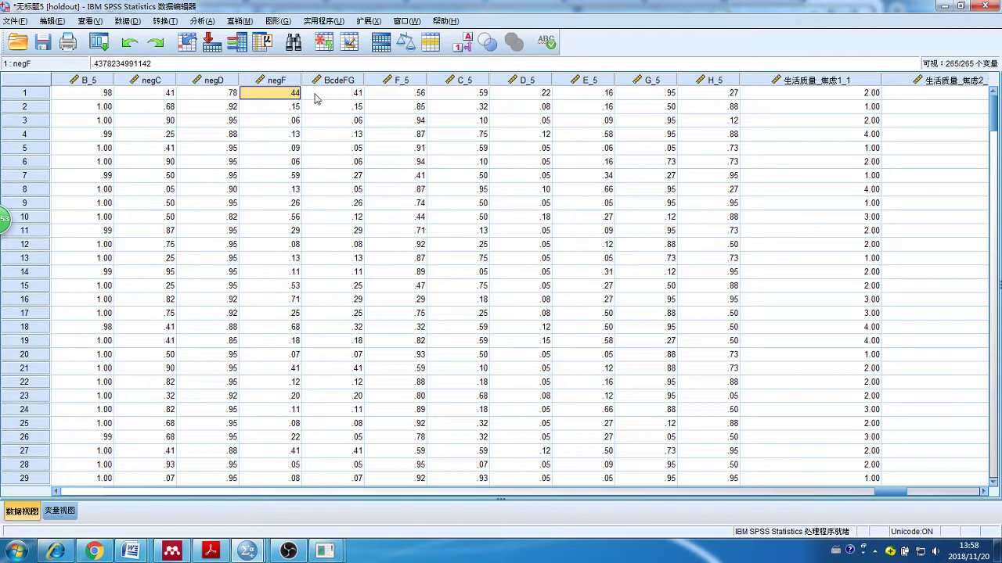
left_click(384, 96)
left_click_drag(450, 97, 100, 101)
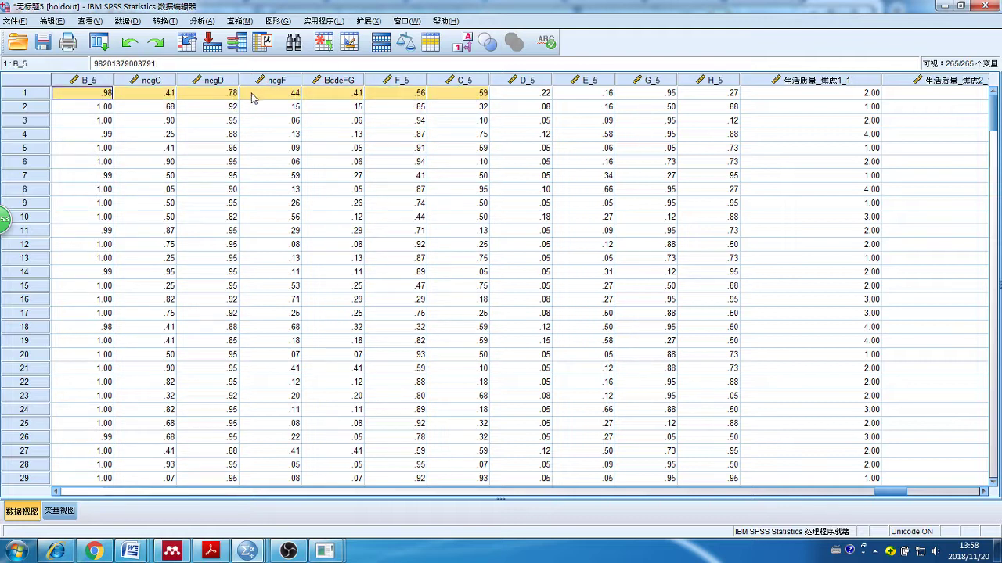
left_click(159, 96)
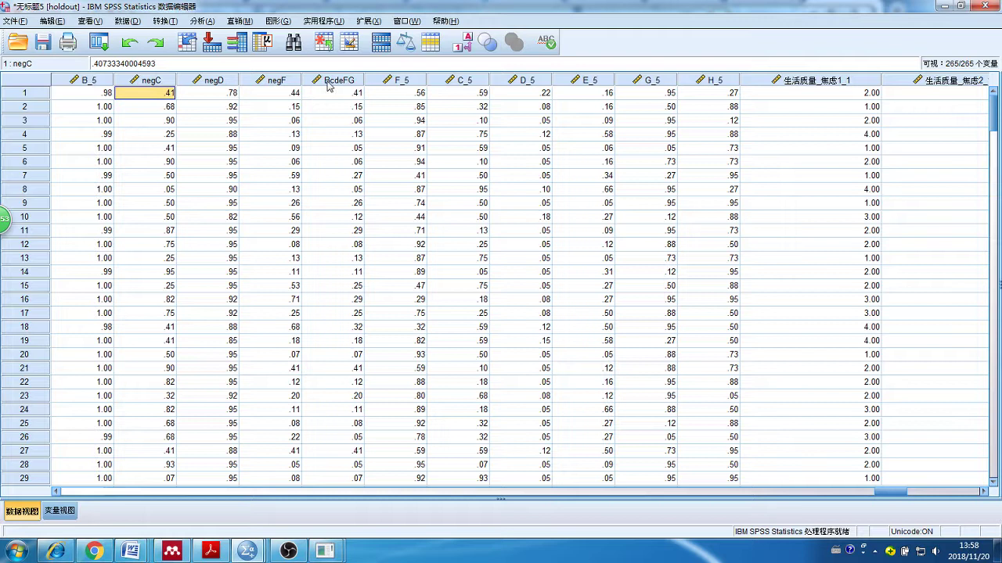
left_click(344, 93)
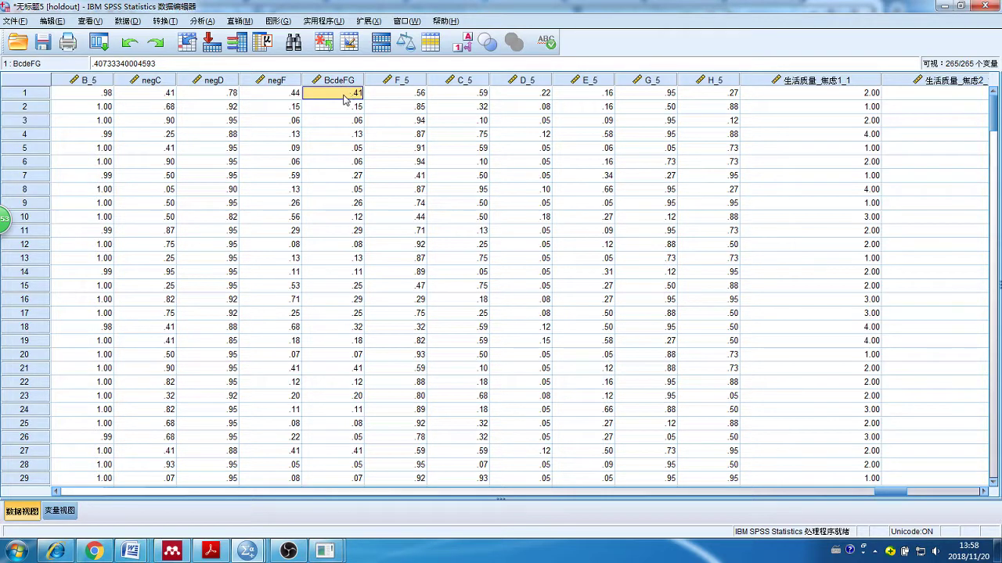
left_click(60, 510)
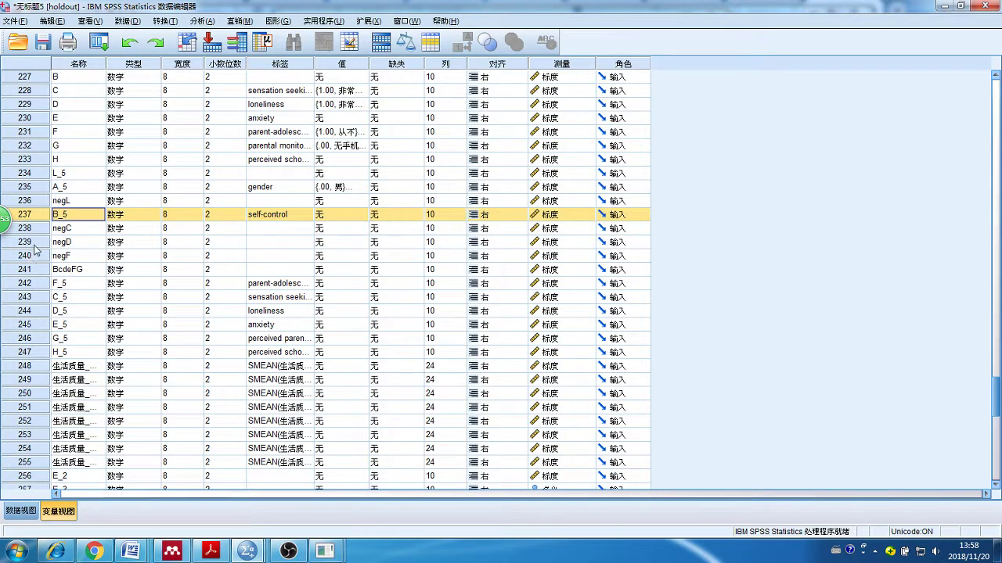
Step: Move F_5 above BcdeFG, then clear the negF and BcdeFG variables
left_click(34, 283)
left_click_drag(33, 283, 30, 266)
left_click(29, 254)
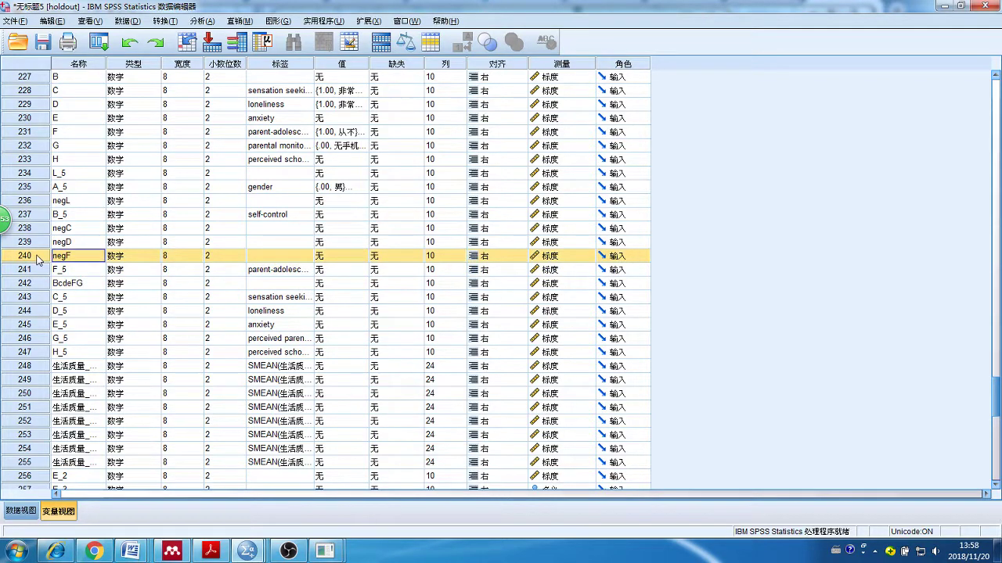
scroll(38, 259, "down", 5)
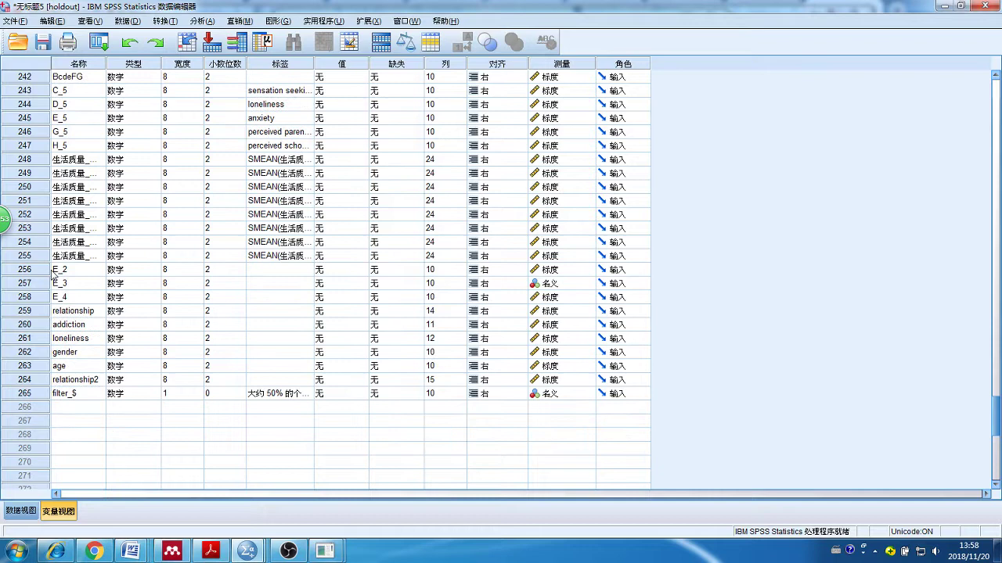
scroll(38, 260, "up", 5)
right_click(37, 256)
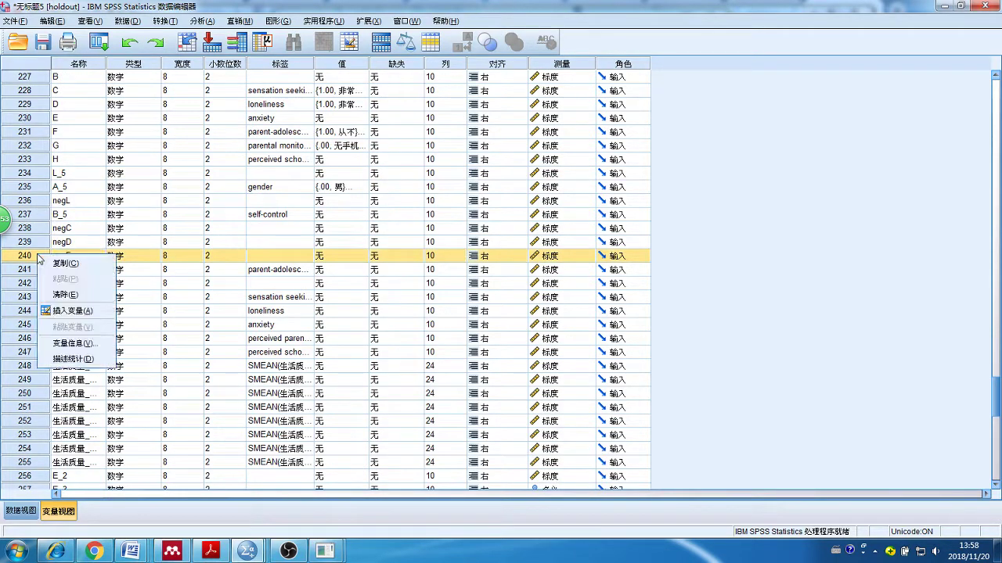
left_click(59, 295)
right_click(34, 271)
left_click(50, 311)
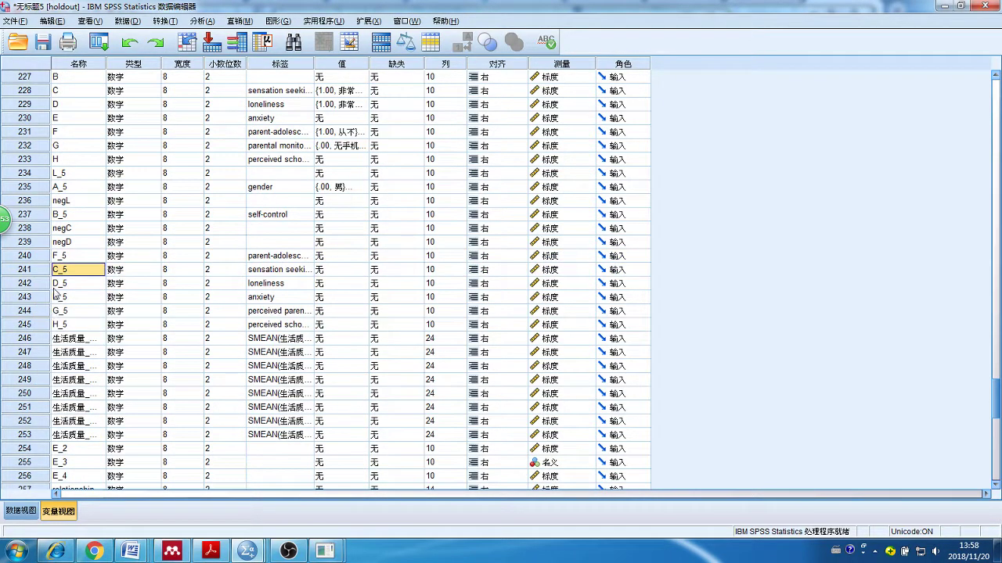
Step: Look at the fsQCA solution results window, then return to the SPSS data editor
left_click(178, 18)
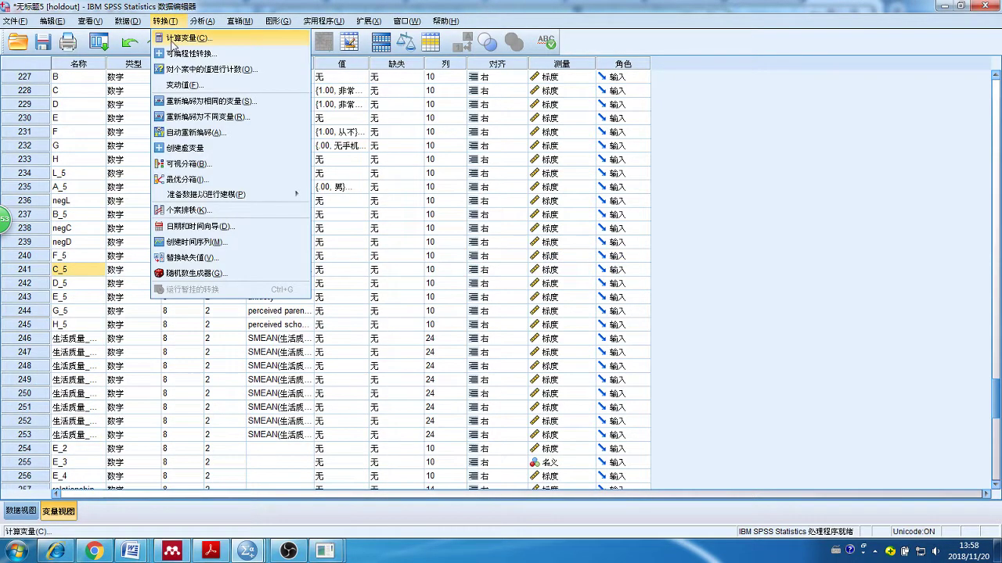
left_click(262, 552)
mouse_move(325, 552)
left_click(258, 485)
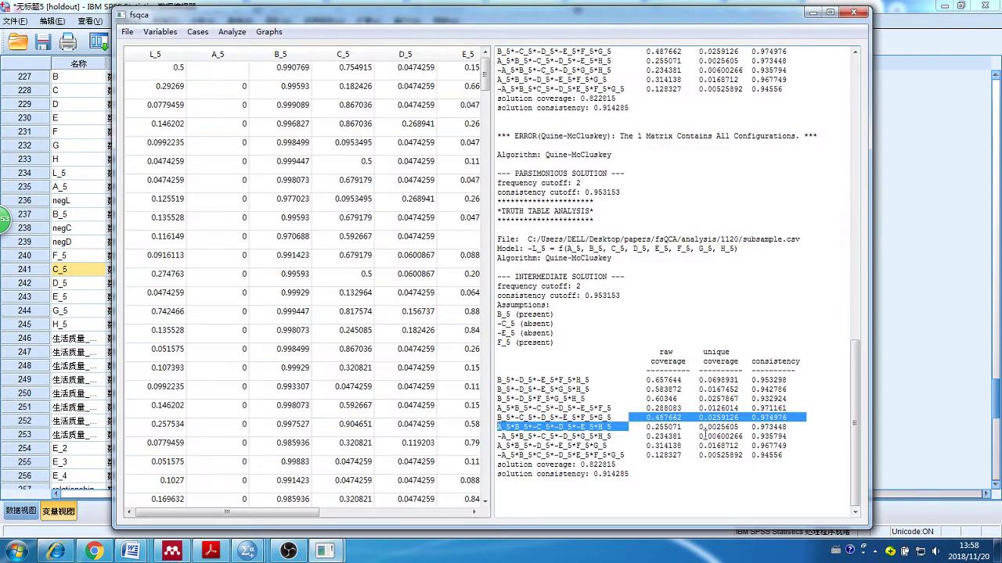
left_click(145, 6)
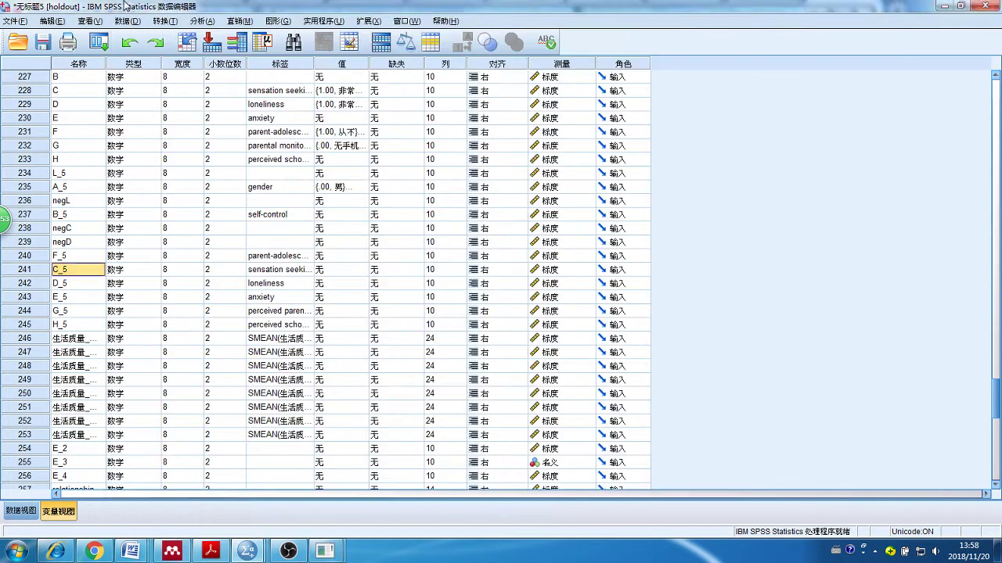
Step: In Compute Variable, set the target to negE and clear the previous MIN expression
left_click(129, 21)
left_click(164, 32)
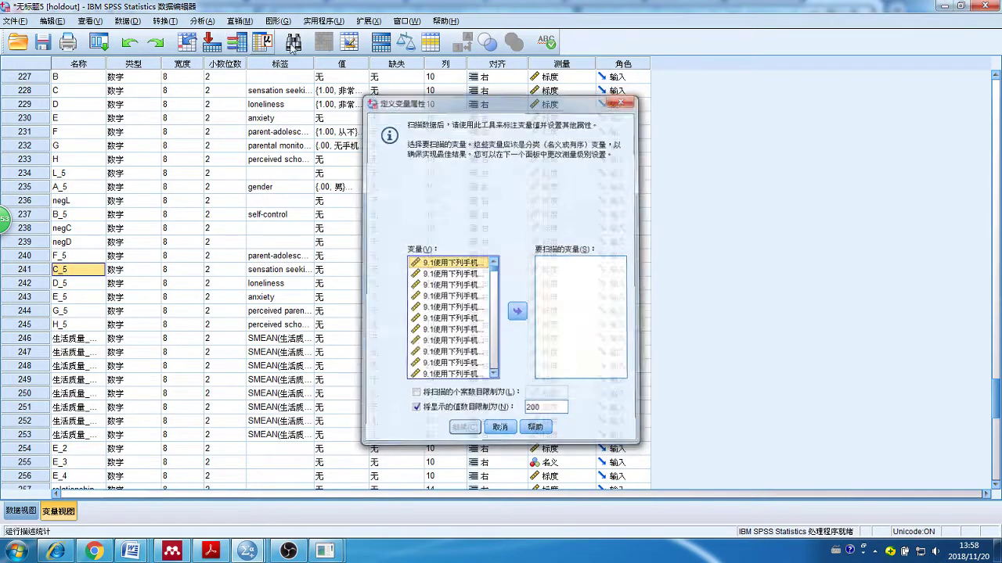
left_click(624, 97)
left_click(165, 21)
left_click(196, 35)
left_click(362, 140)
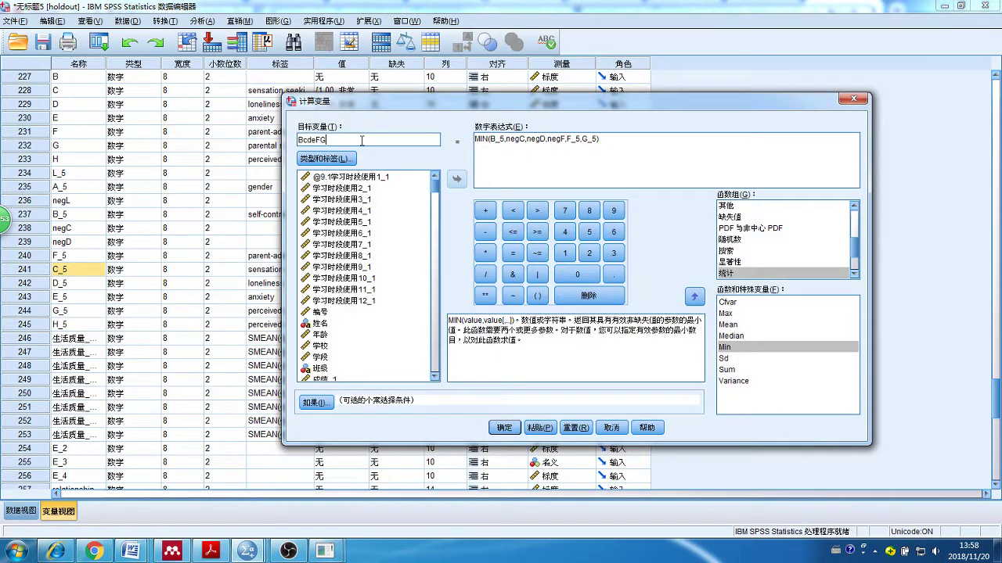
key("BackSpace")
key("BackSpace")
key("BackSpace")
key("BackSpace")
key("BackSpace")
type("ne")
triple_click(580, 145)
key("Delete")
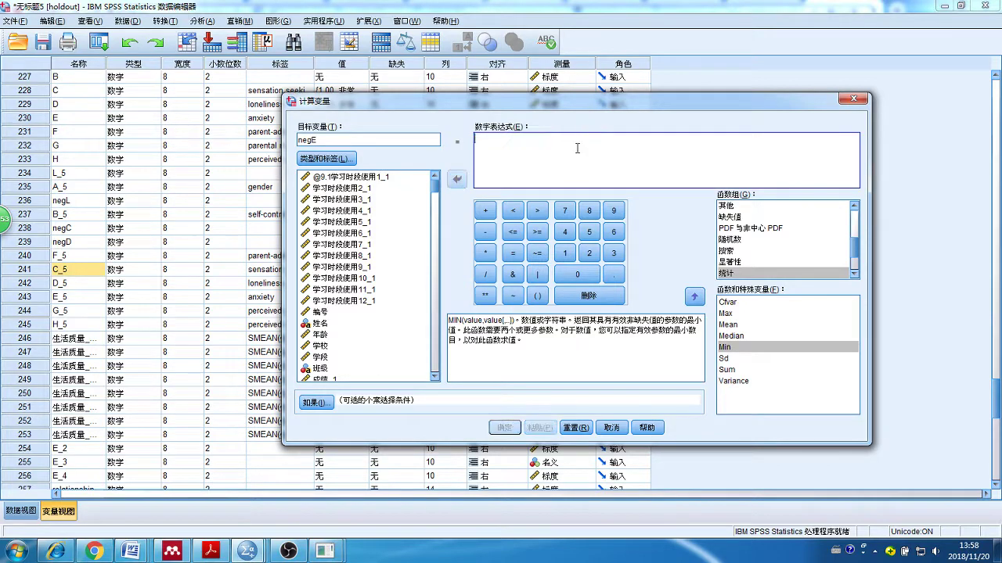
Step: Build the expression 1 - E_5 and compute negE
left_click(564, 253)
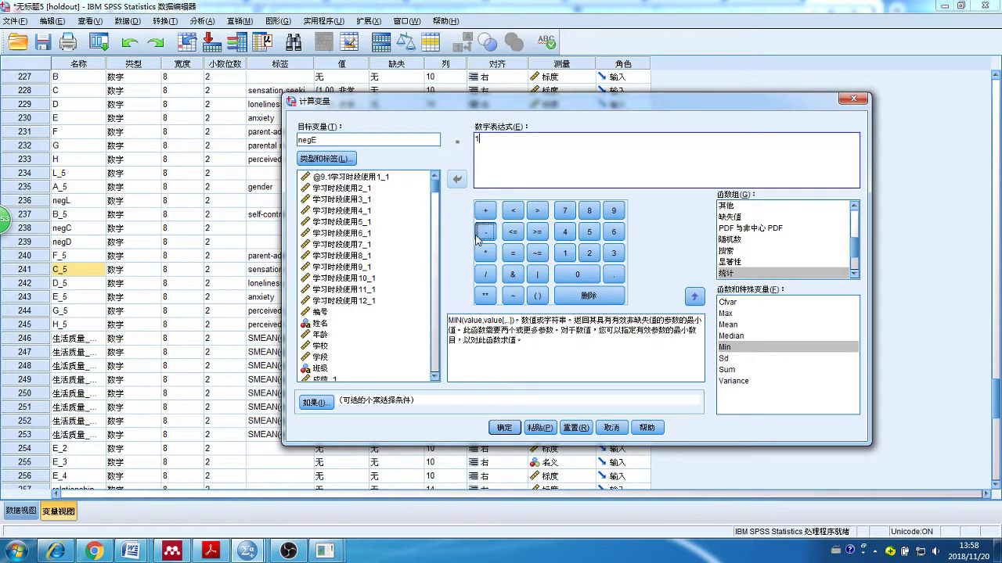
left_click(486, 232)
left_click_drag(435, 186, 448, 294)
scroll(361, 333, "down", 6)
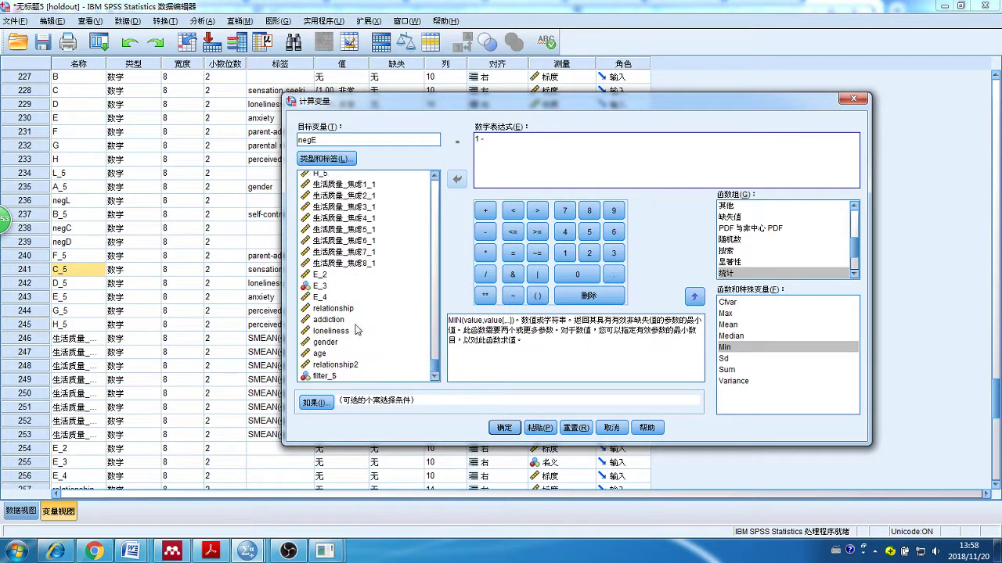
scroll(346, 316, "up", 4)
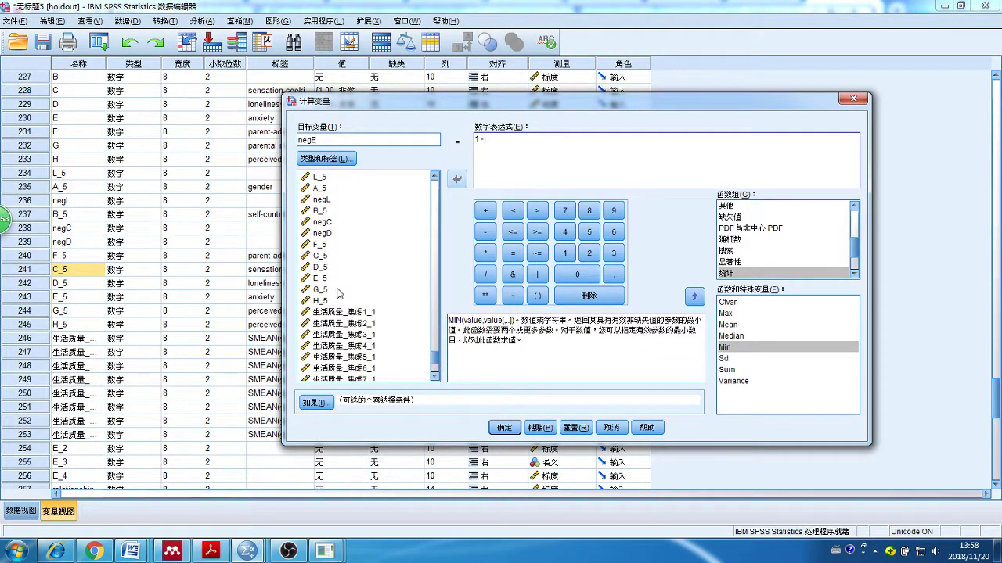
scroll(341, 291, "up", 1)
left_click(334, 310)
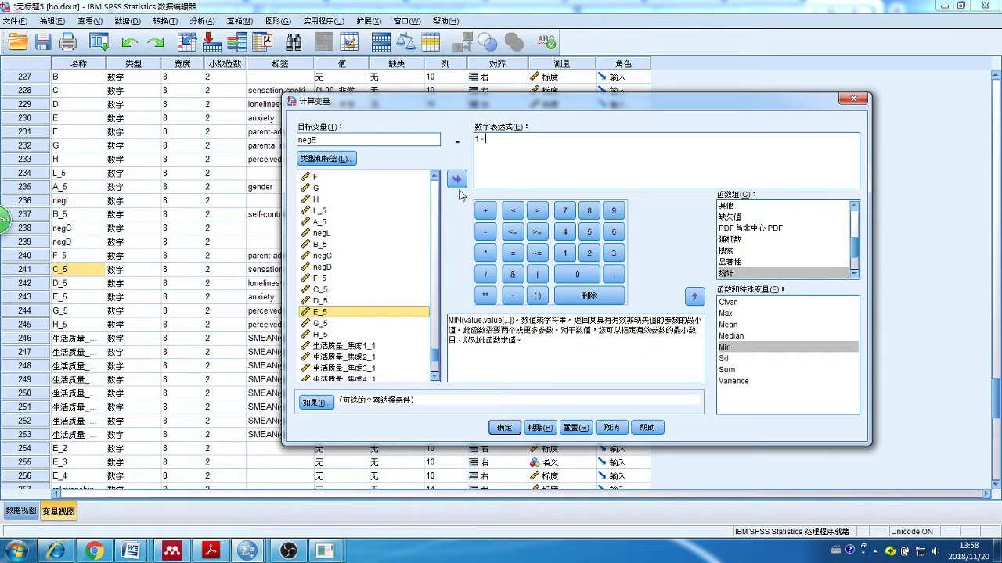
left_click(457, 180)
left_click(503, 429)
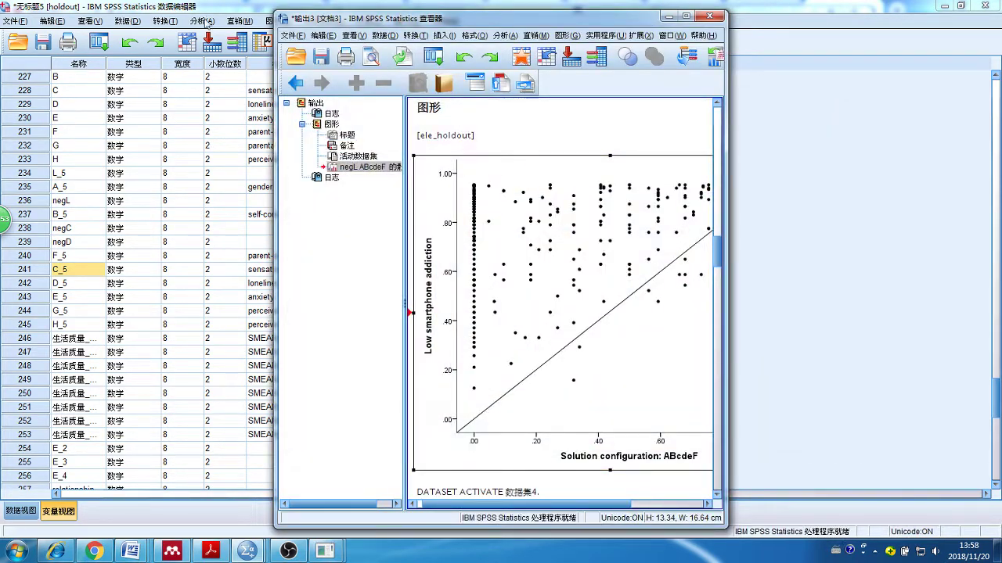
Step: Reopen Compute Variable, rename the target BcdeFG and select the old 1 - E_5 expression
left_click(175, 21)
left_click(188, 38)
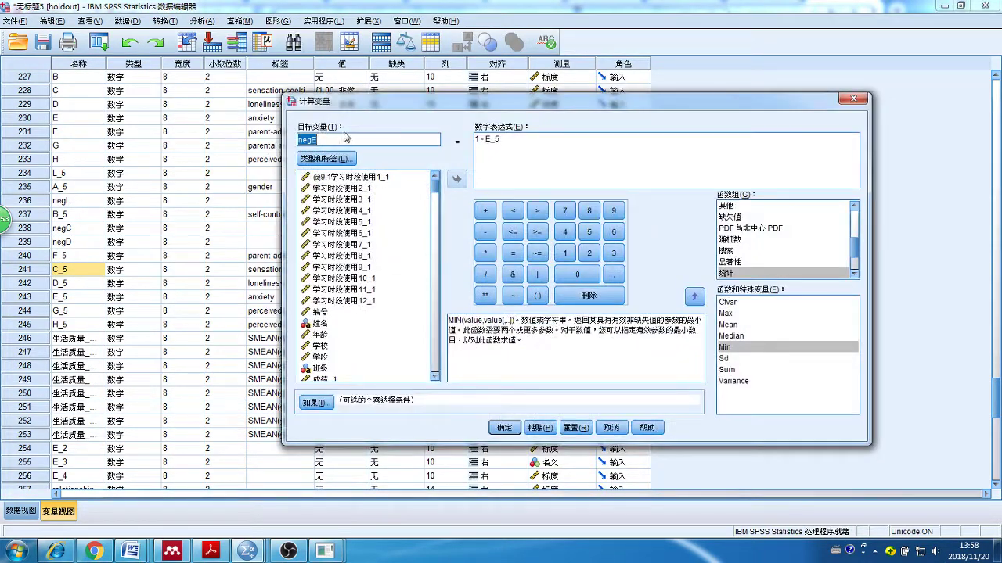
type("E")
left_click_drag(504, 139, 474, 139)
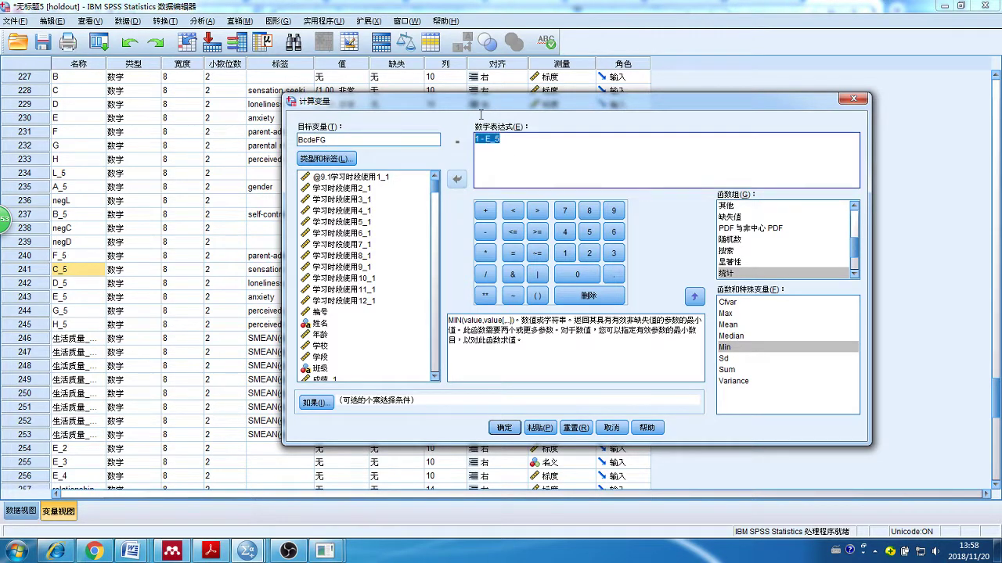
Step: Replace the expression with MIN and add B_5, negC and negD as arguments
key("Delete")
left_click(726, 347)
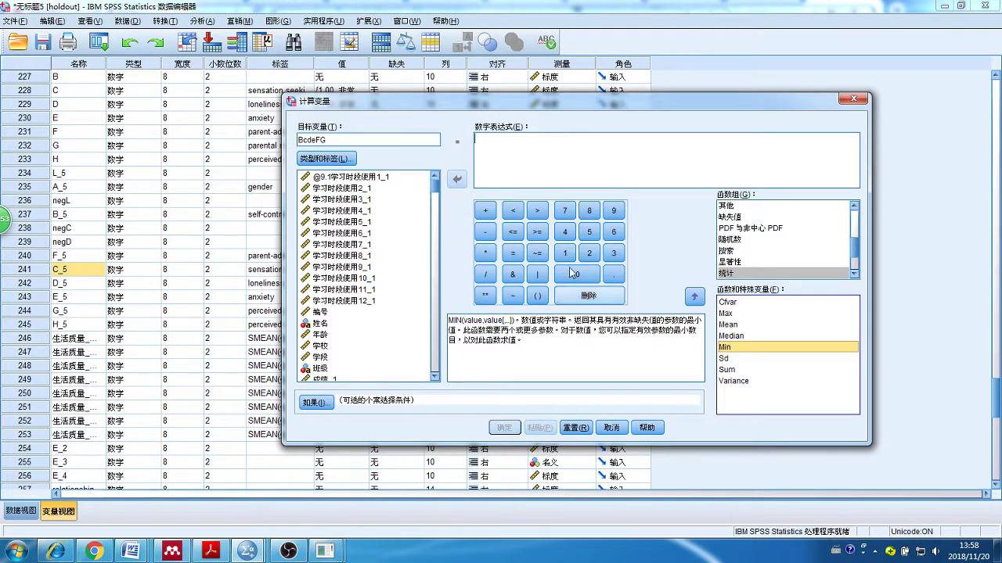
double_click(726, 347)
scroll(419, 352, "down", 15)
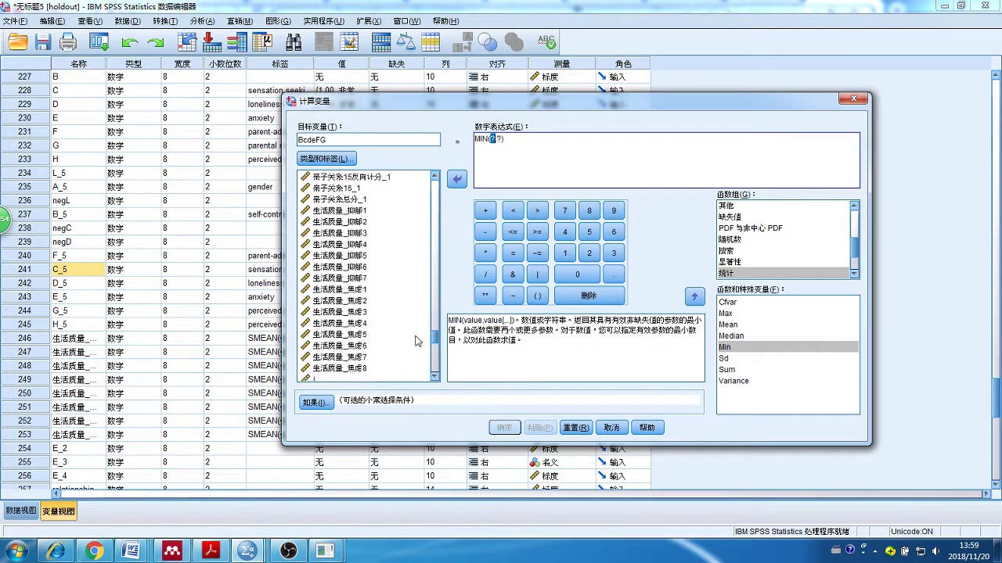
double_click(327, 322)
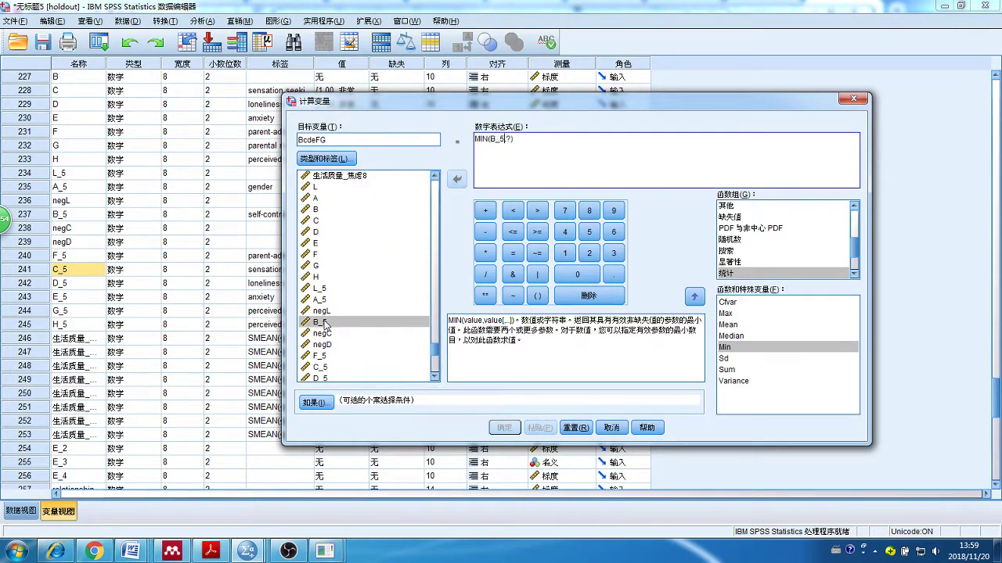
scroll(374, 297, "down", 4)
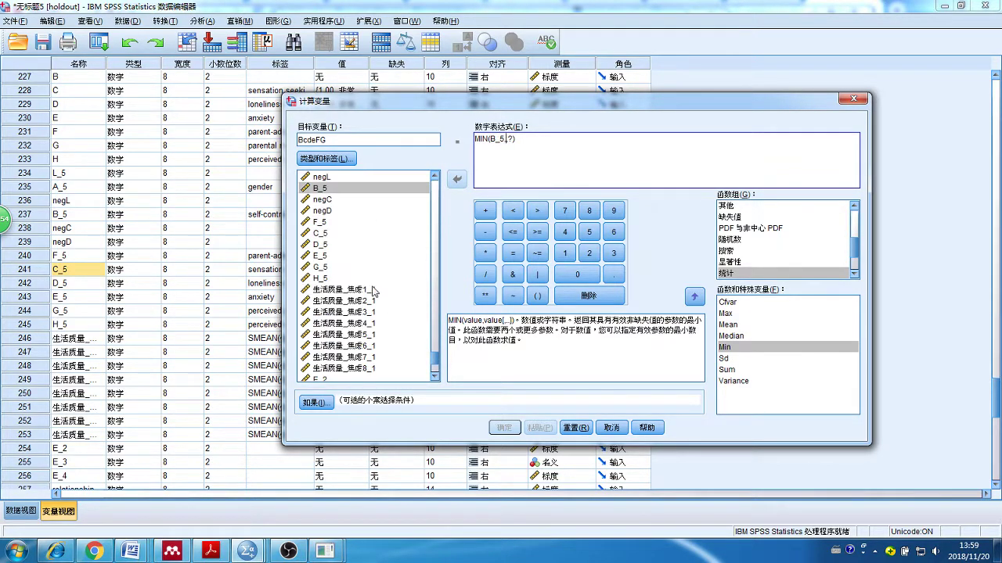
double_click(329, 201)
type(",")
double_click(327, 210)
type(",negD,")
Step: Add negE, F_5 and G_5, delete the leftover placeholder, and compute BcdeFG
scroll(375, 274, "down", 3)
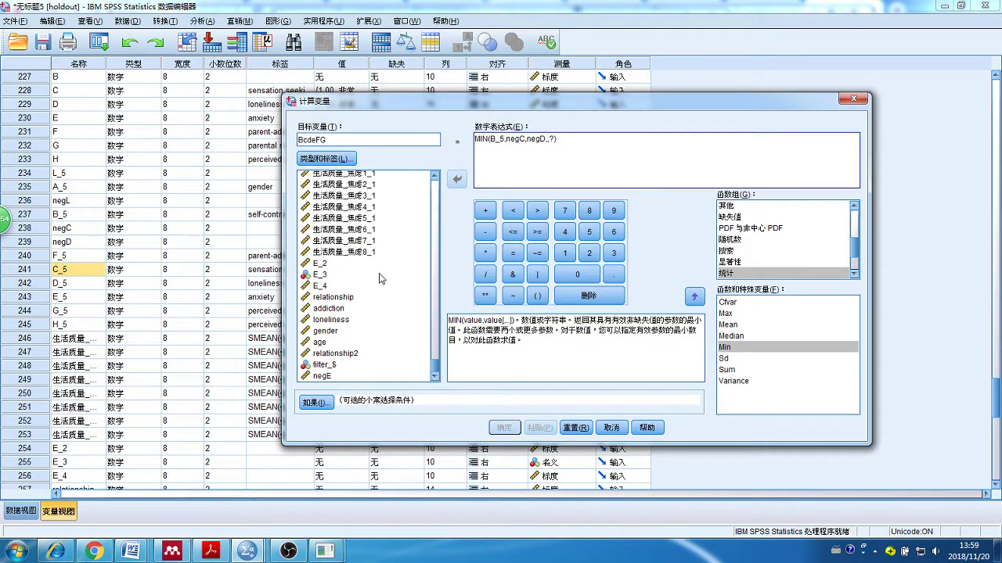
double_click(327, 377)
type(",")
scroll(379, 293, "up", 3)
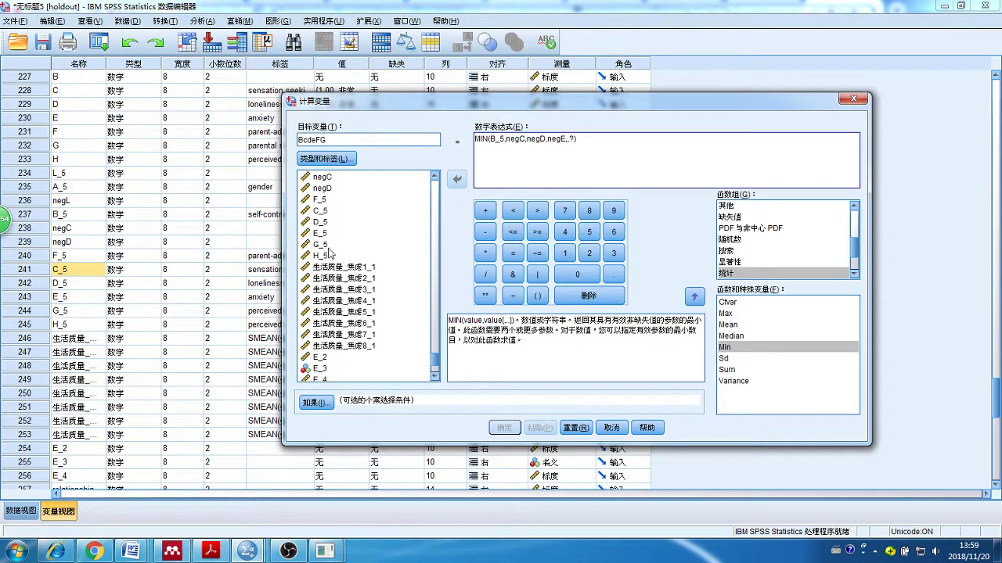
double_click(322, 200)
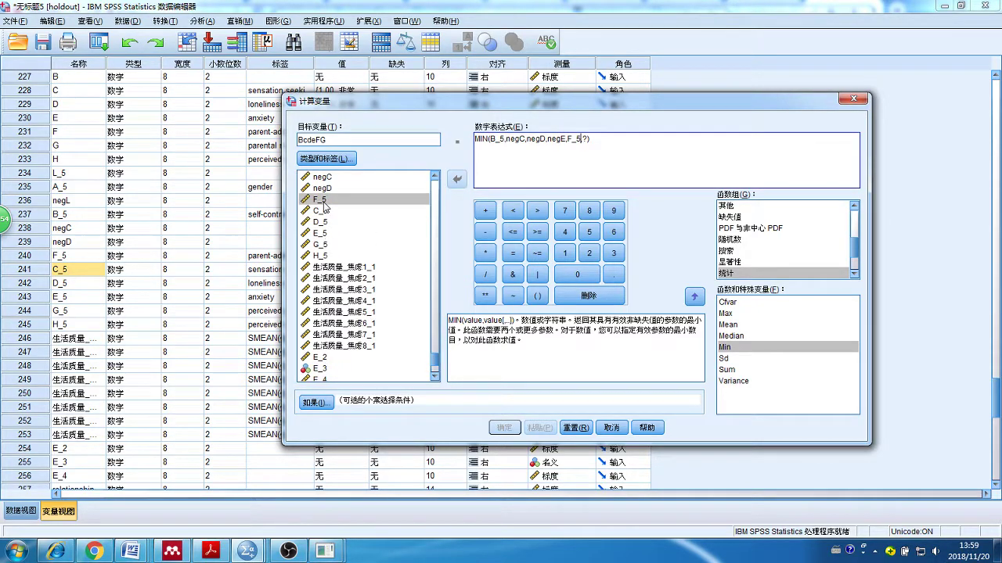
double_click(321, 245)
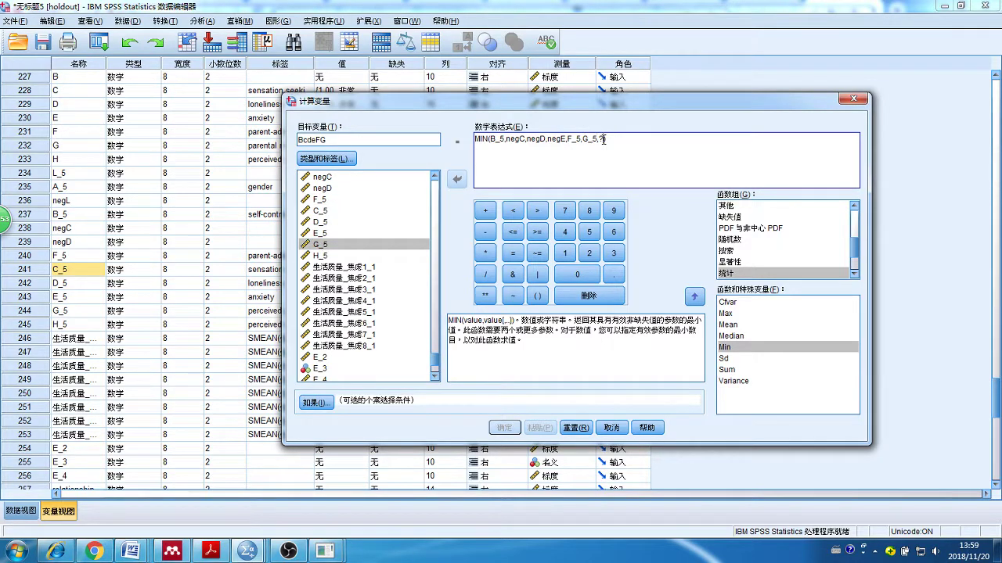
left_click(603, 139)
key("BackSpace")
key("BackSpace")
left_click(504, 428)
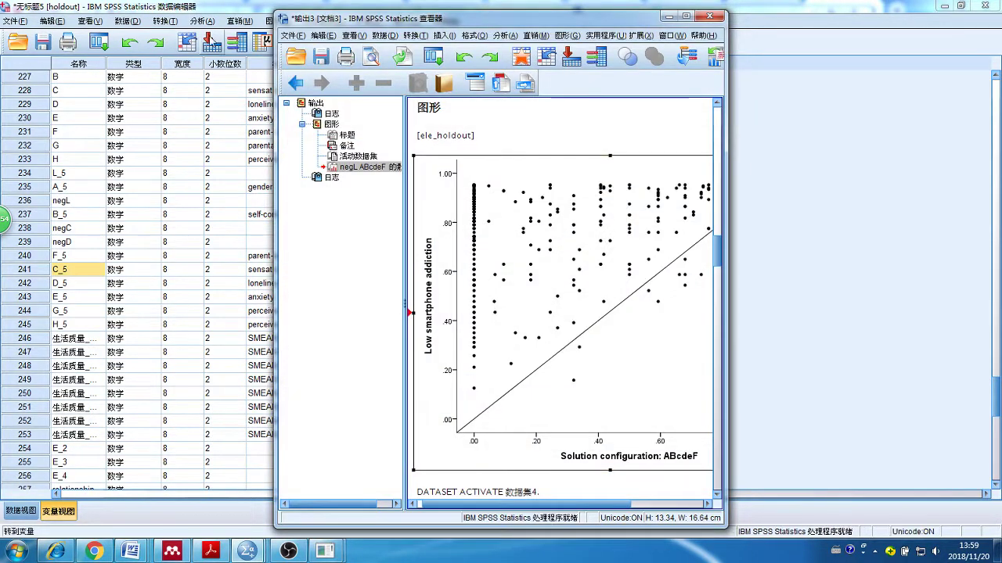
left_click(92, 352)
Step: Move BcdeFG, negE and G_5 up in the variable order and check the data grid
scroll(68, 344, "down", 8)
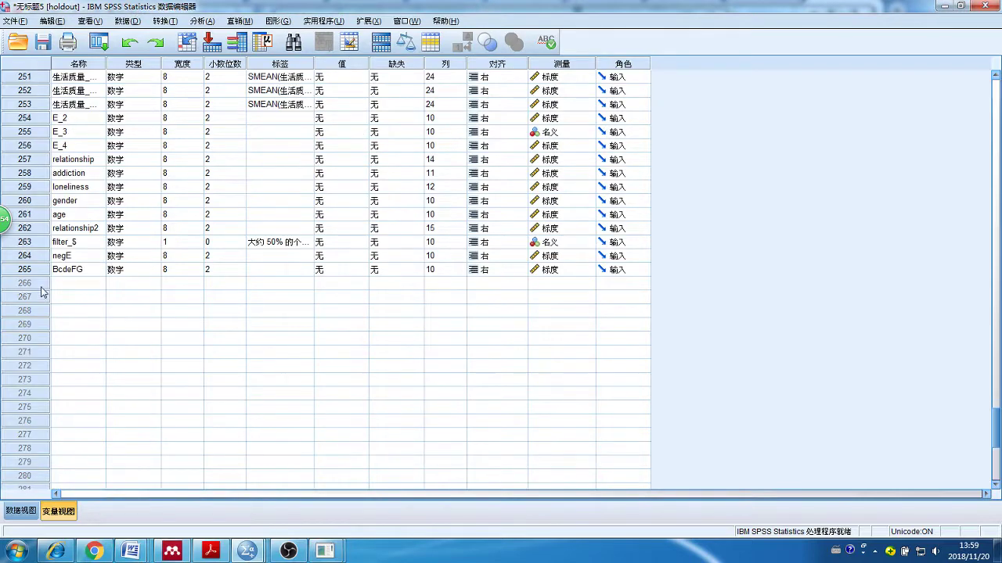
scroll(43, 292, "up", 2)
left_click(35, 353)
left_click_drag(36, 352, 30, 188)
scroll(39, 301, "down", 4)
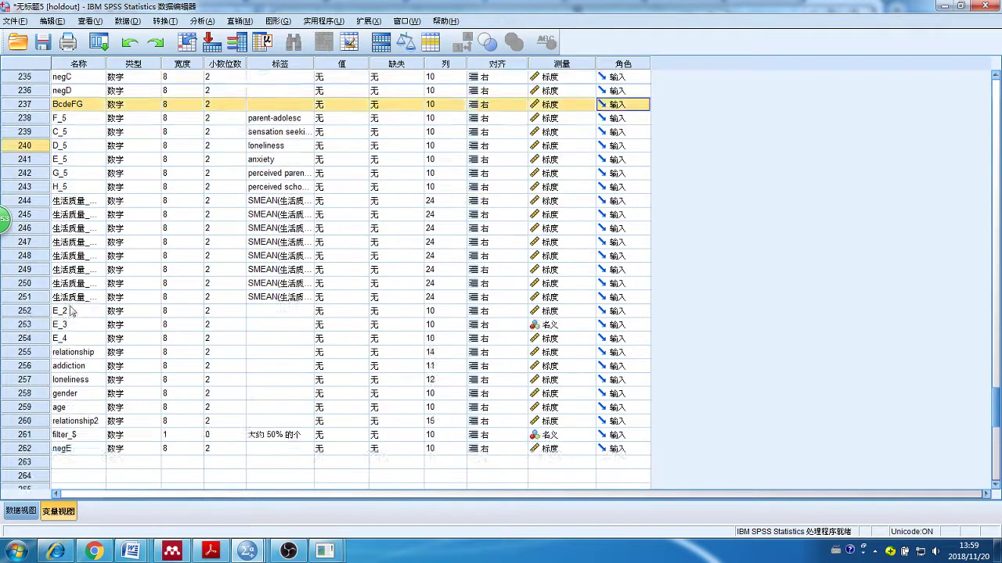
left_click(45, 368)
left_click_drag(26, 372, 33, 151)
left_click(36, 233)
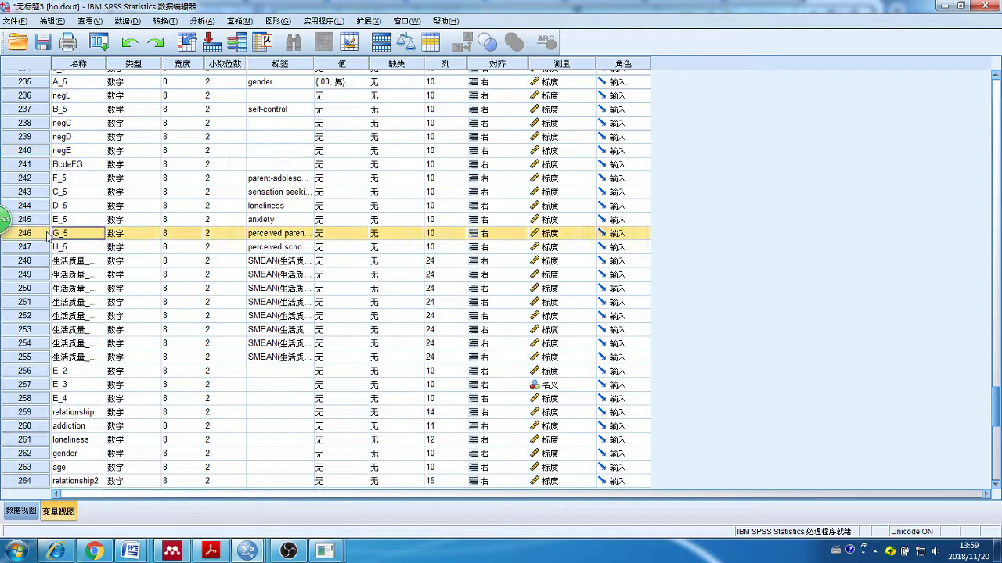
left_click_drag(36, 234, 37, 188)
key("ctrl+t")
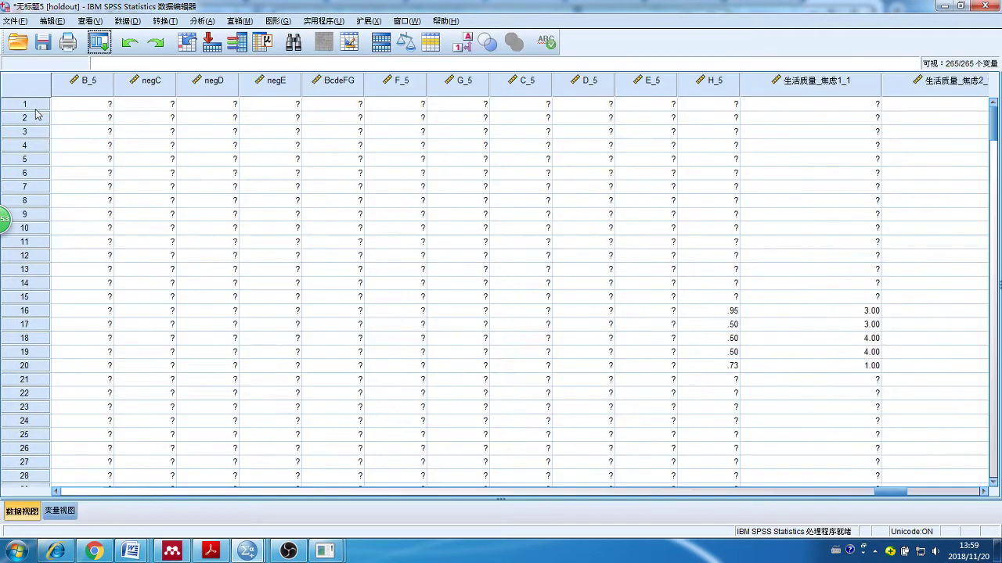
Step: Move F_5 and G_5 just above BcdeFG, then show the data values
left_click(61, 511)
left_click(35, 179)
left_click(35, 192, "shift")
left_click_drag(35, 191, 36, 168)
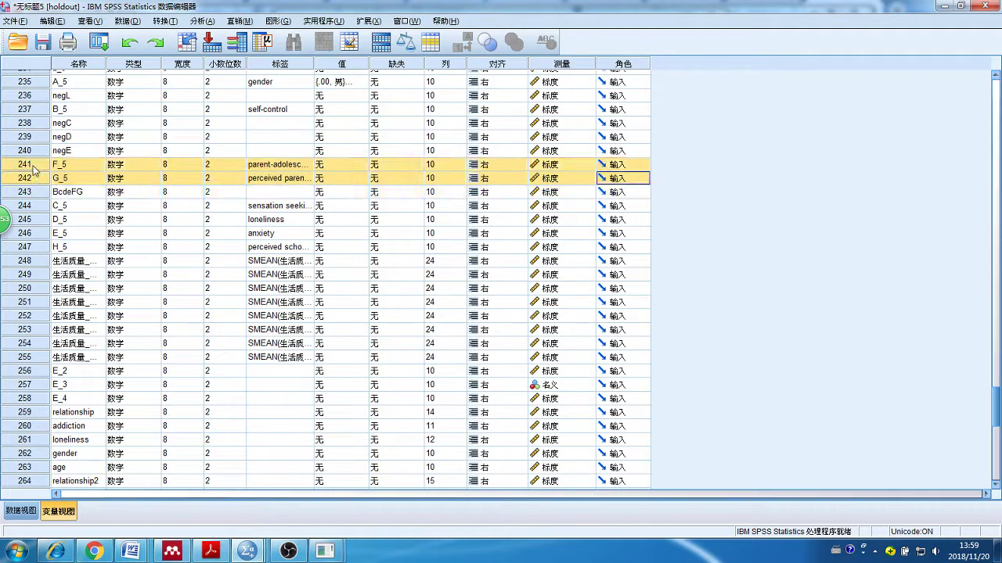
left_click(37, 115)
key("ctrl+t")
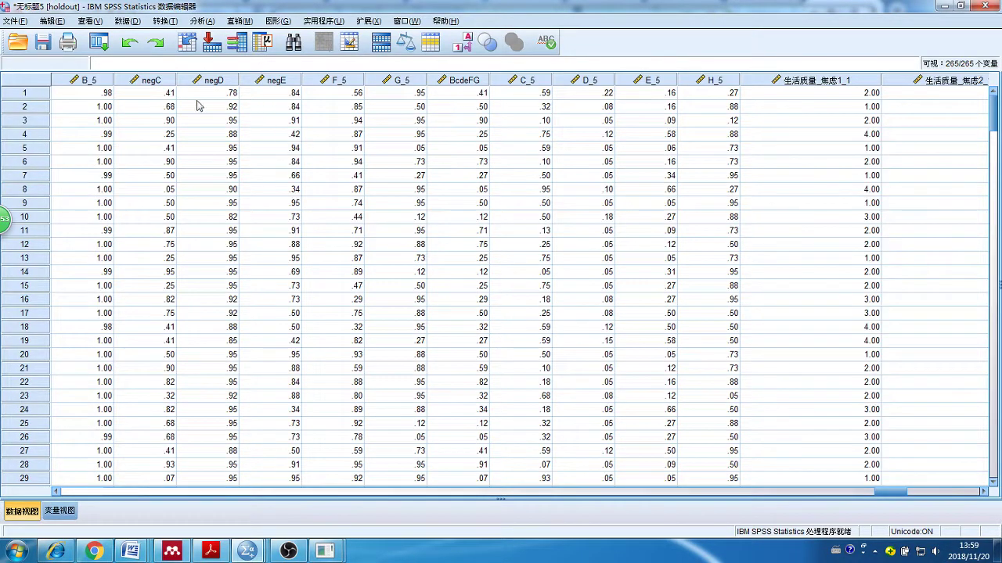
Step: Check rows 1–3 BcdeFG against B_5–G_5; case 1's .41 matches negC
left_click(464, 94)
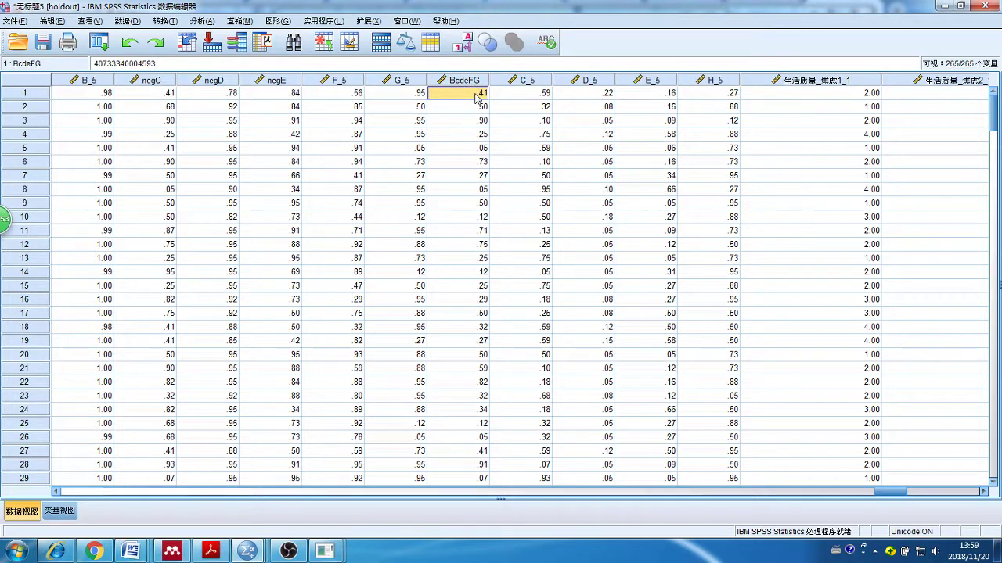
left_click_drag(101, 93, 395, 101)
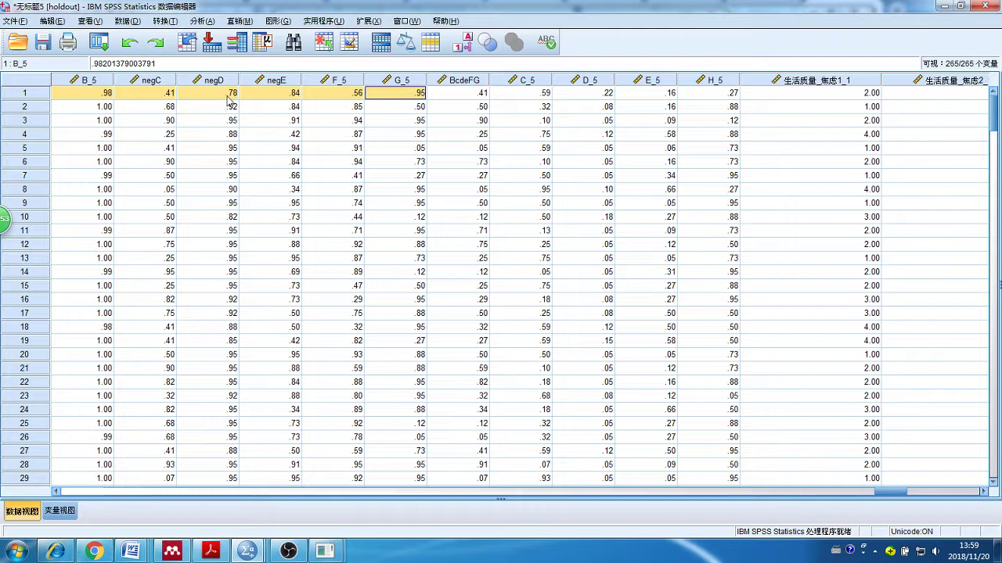
left_click(161, 95)
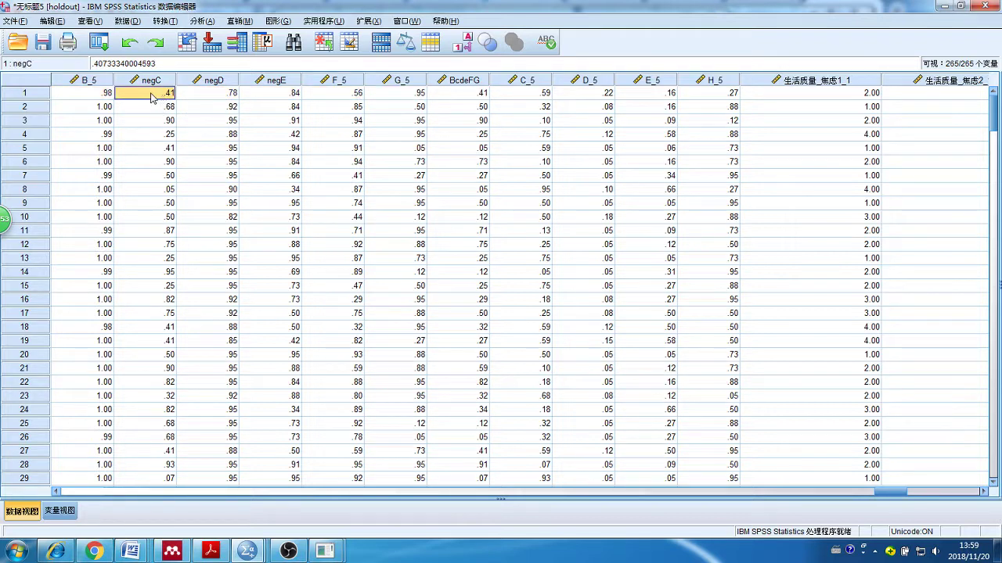
left_click(446, 94)
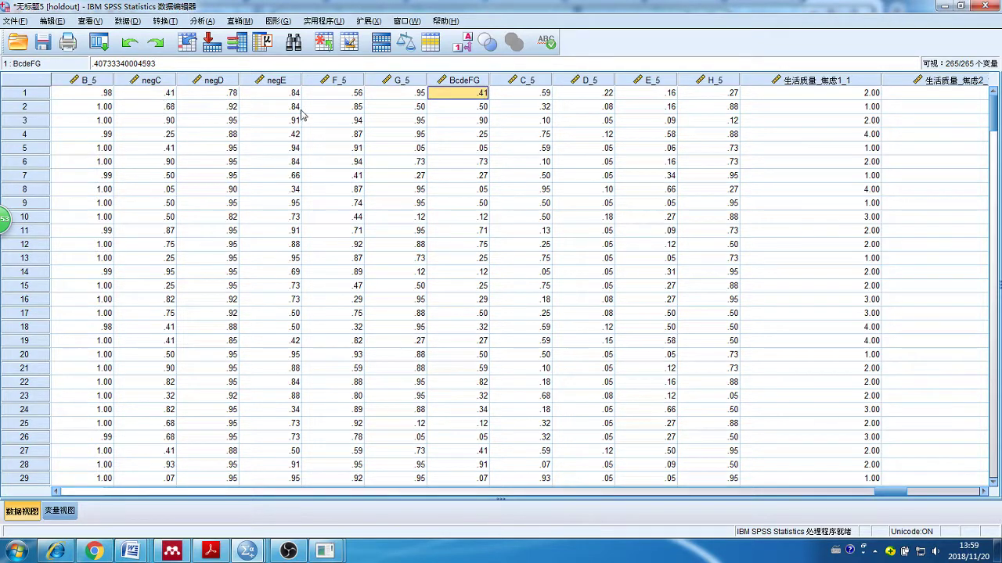
left_click(384, 111)
left_click(450, 111)
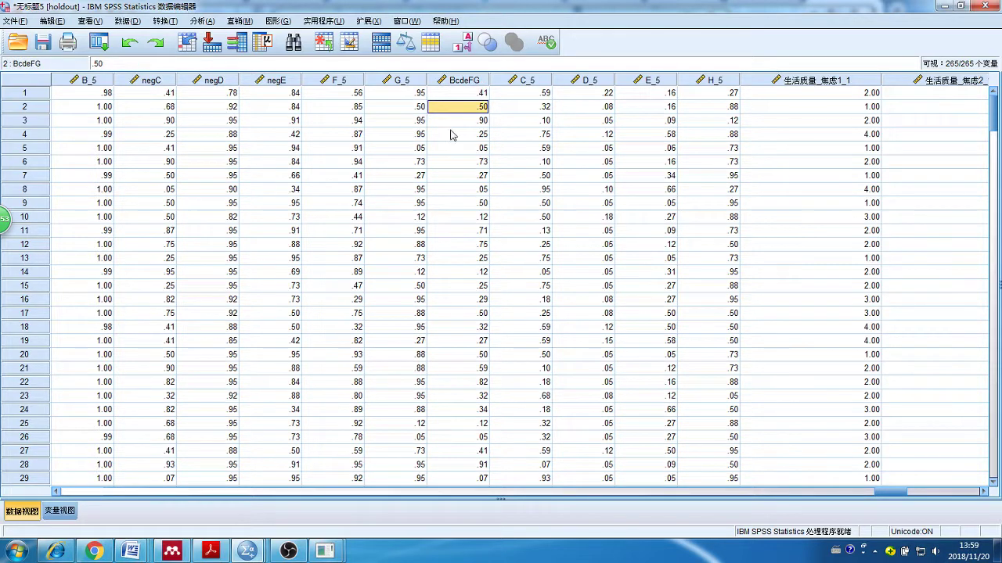
left_click(170, 124)
left_click(446, 122)
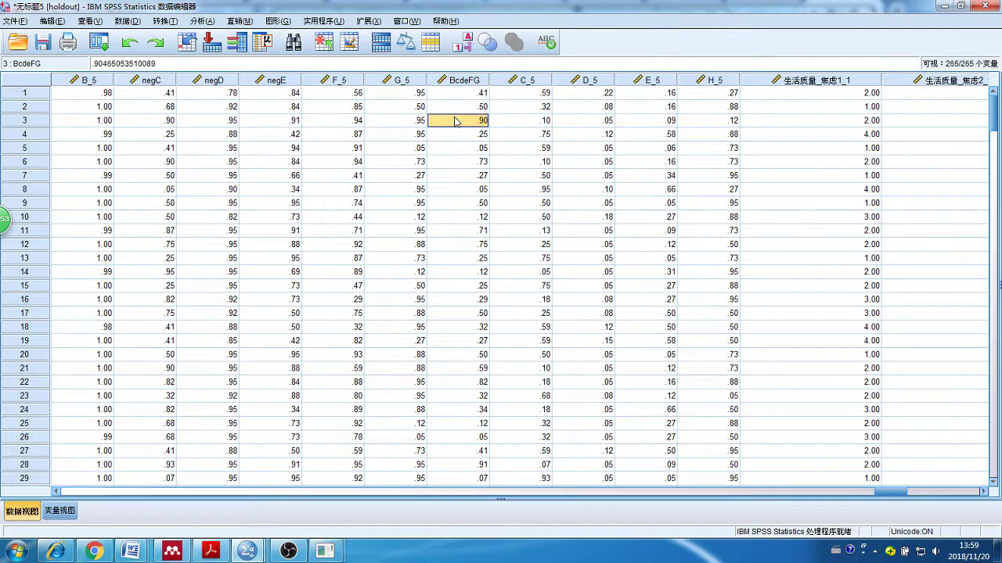
Step: Start a Simple Scatter chart and place BcdeFG on the X axis
left_click(278, 21)
mouse_move(332, 116)
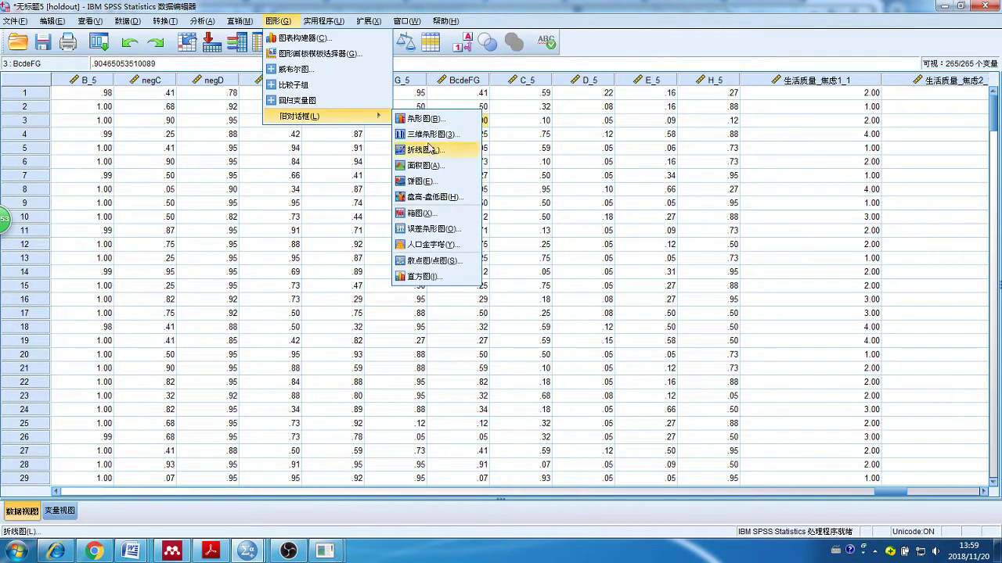
left_click(431, 261)
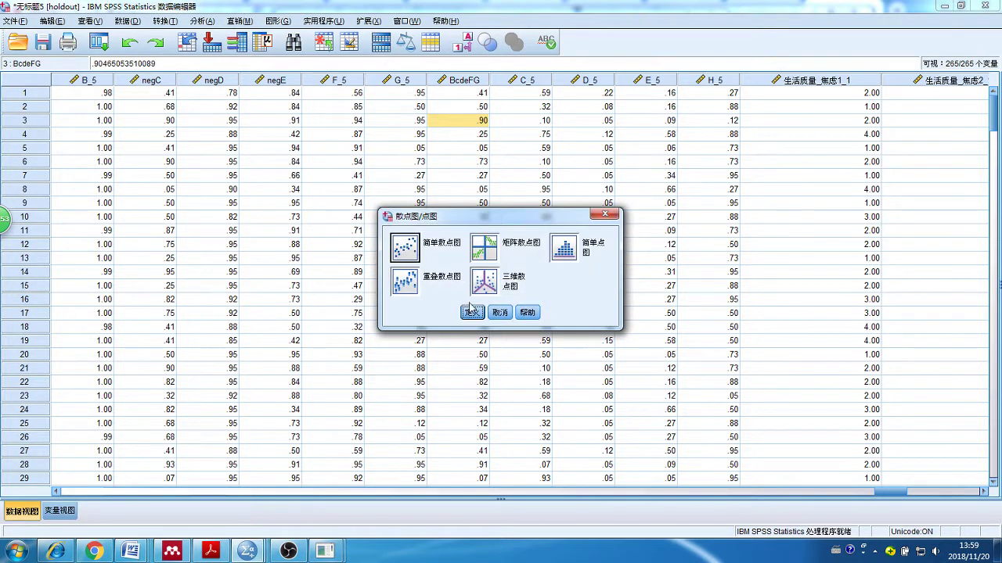
left_click(472, 312)
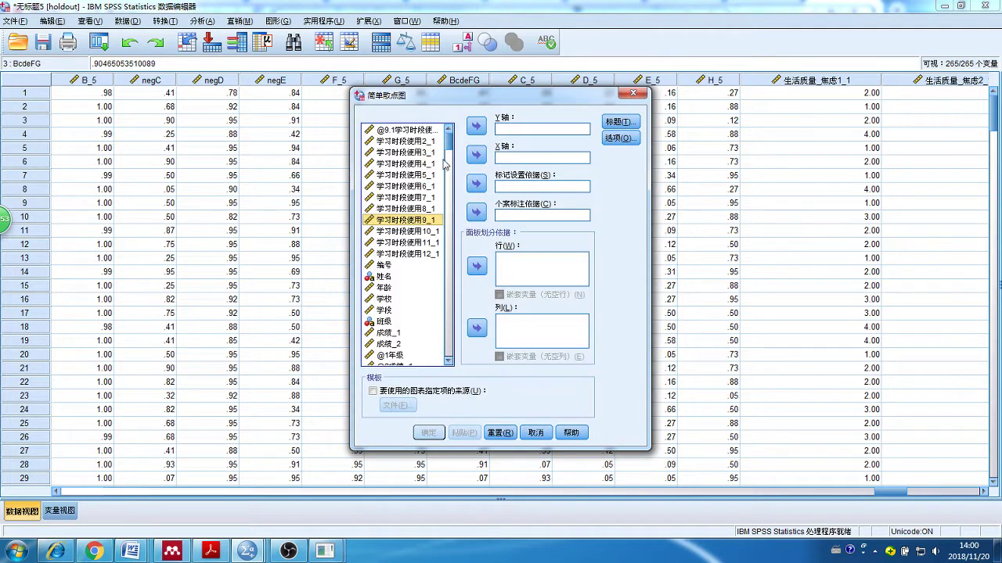
left_click_drag(448, 149, 418, 354)
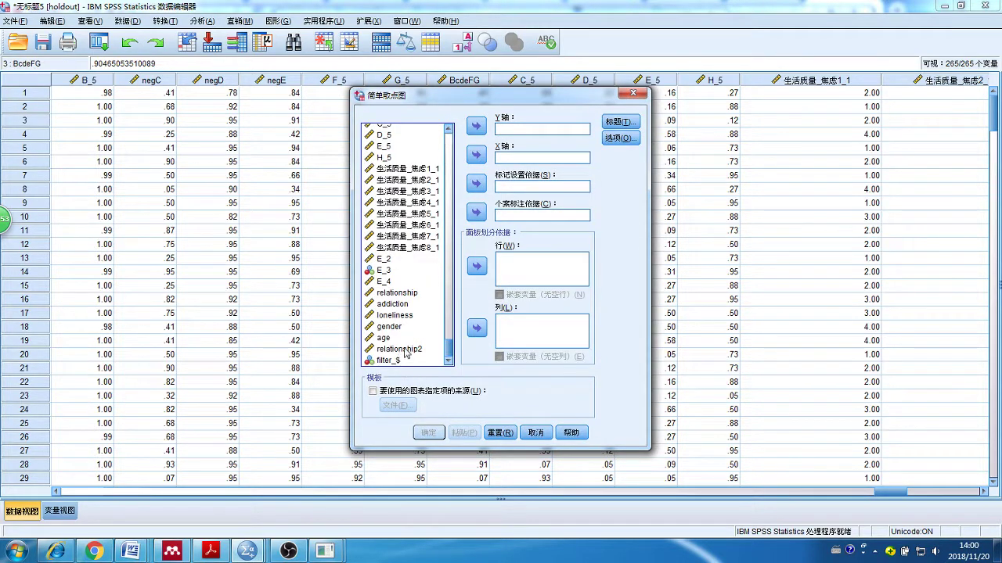
scroll(403, 313, "up", 3)
left_click(389, 209)
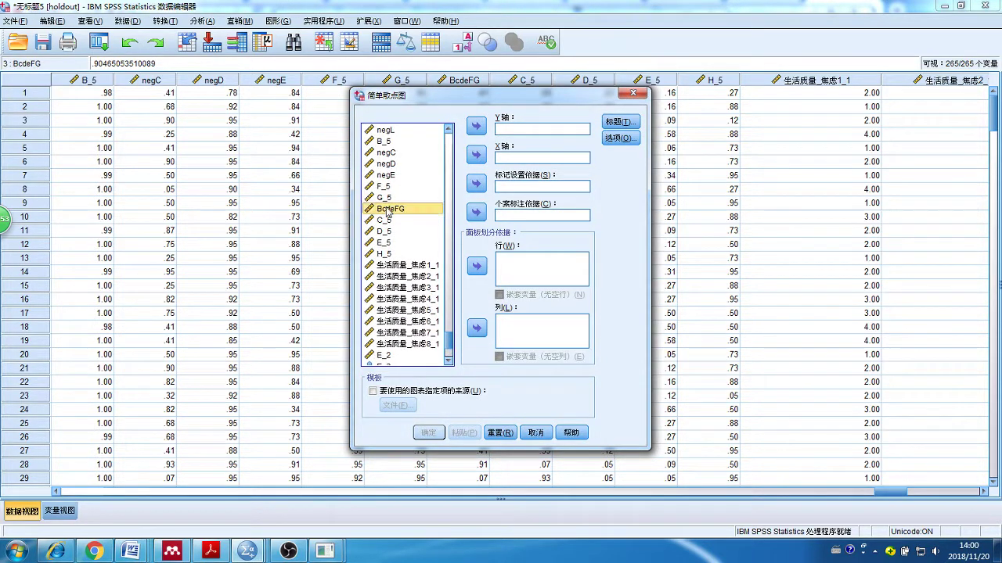
left_click(478, 155)
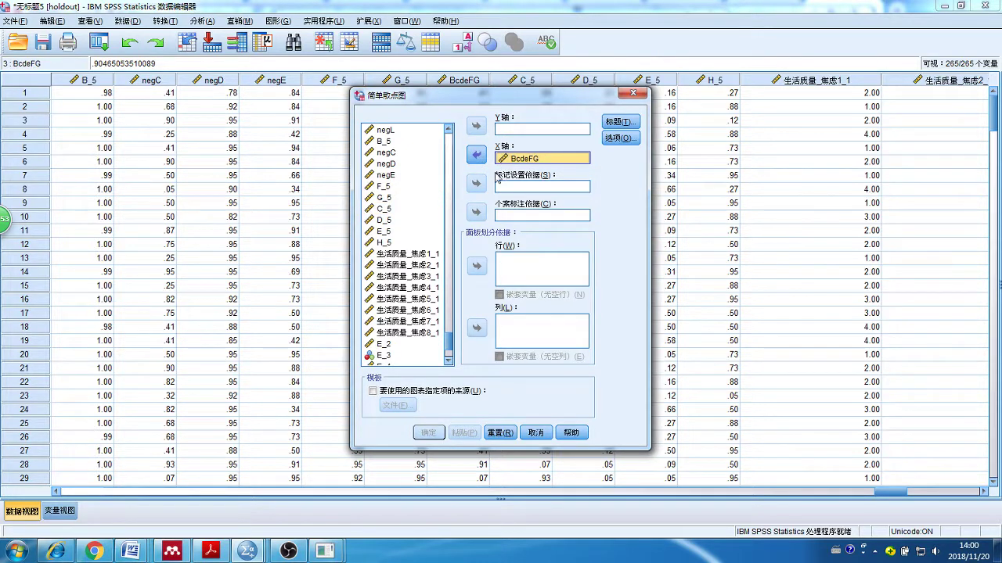
Step: Put negL on the Y axis, create the scatterplot, and open it in Chart Editor
scroll(432, 203, "down", 2)
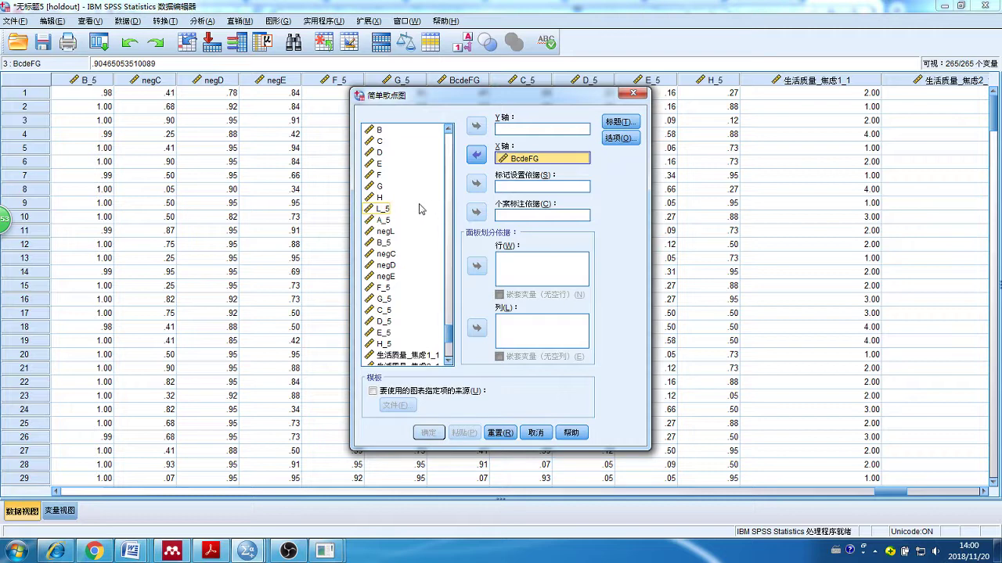
scroll(421, 209, "down", 1)
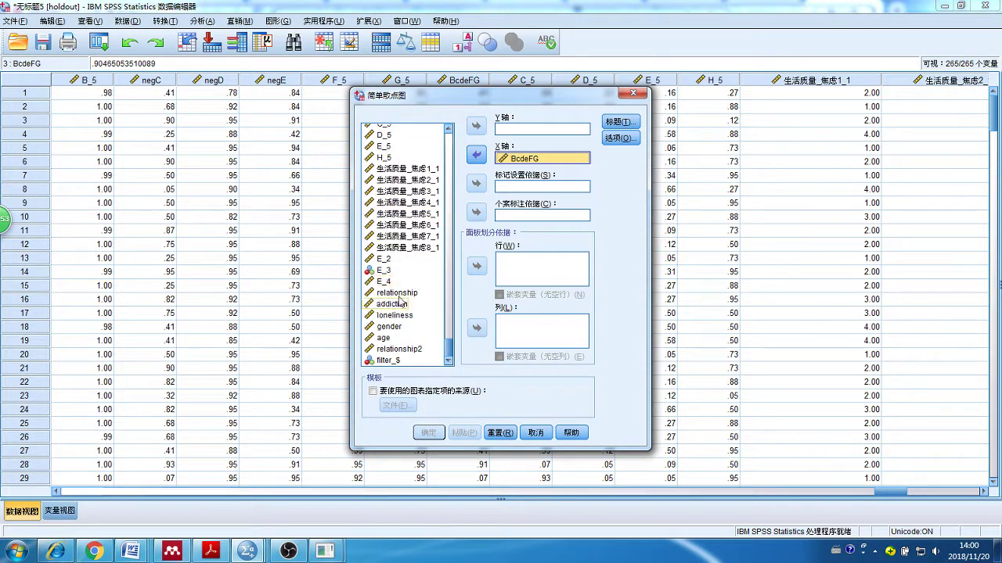
right_click(384, 317)
left_click(388, 331)
scroll(407, 296, "up", 6)
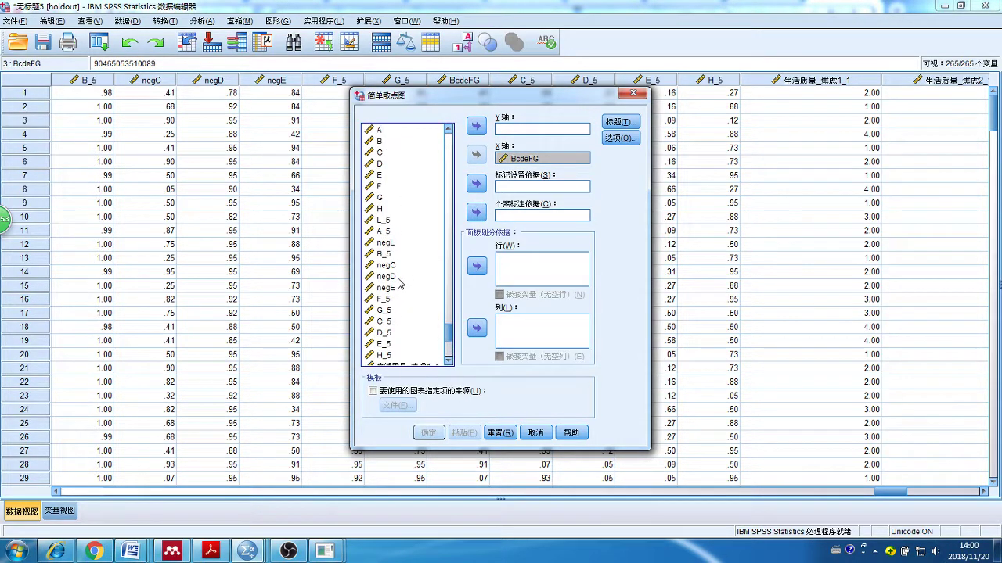
left_click(386, 244)
left_click(476, 126)
left_click(428, 433)
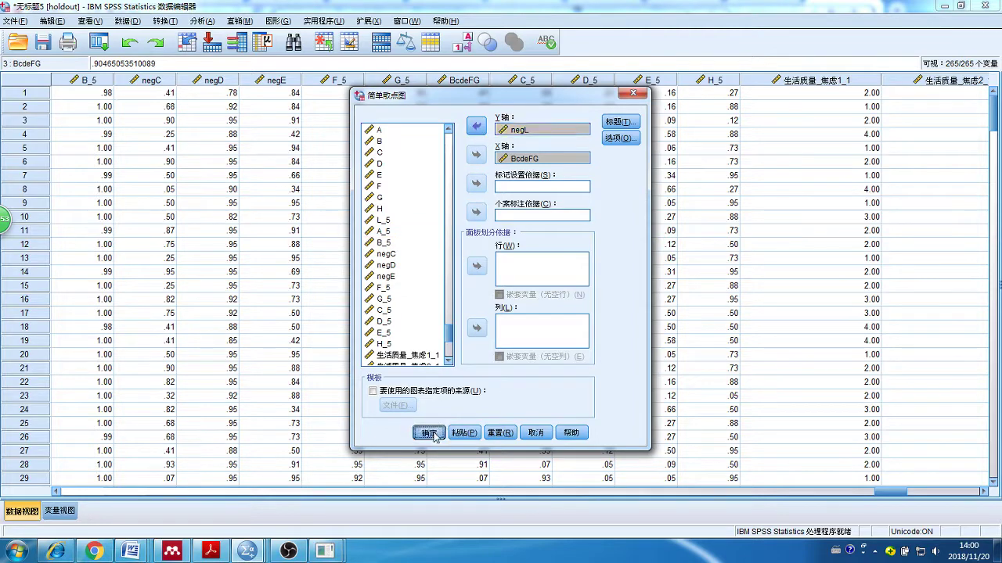
double_click(557, 345)
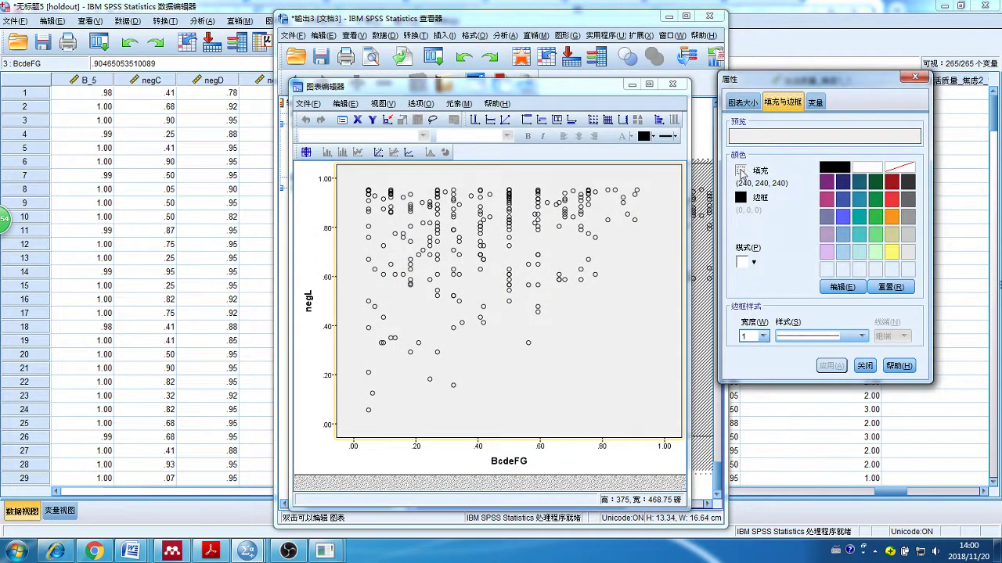
Step: Make the chart background fill and border transparent
left_click(899, 166)
left_click(745, 197)
left_click(899, 167)
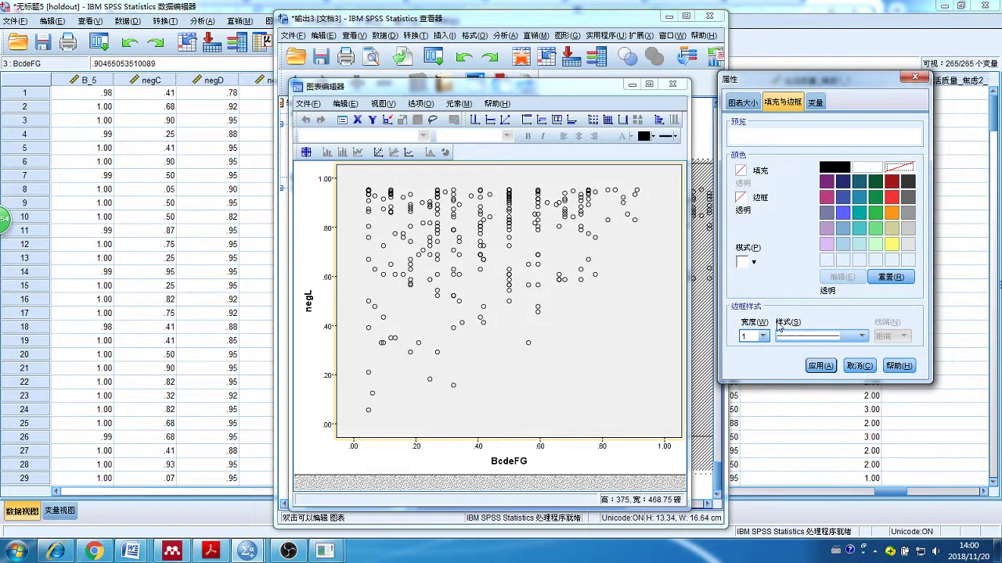
left_click(821, 366)
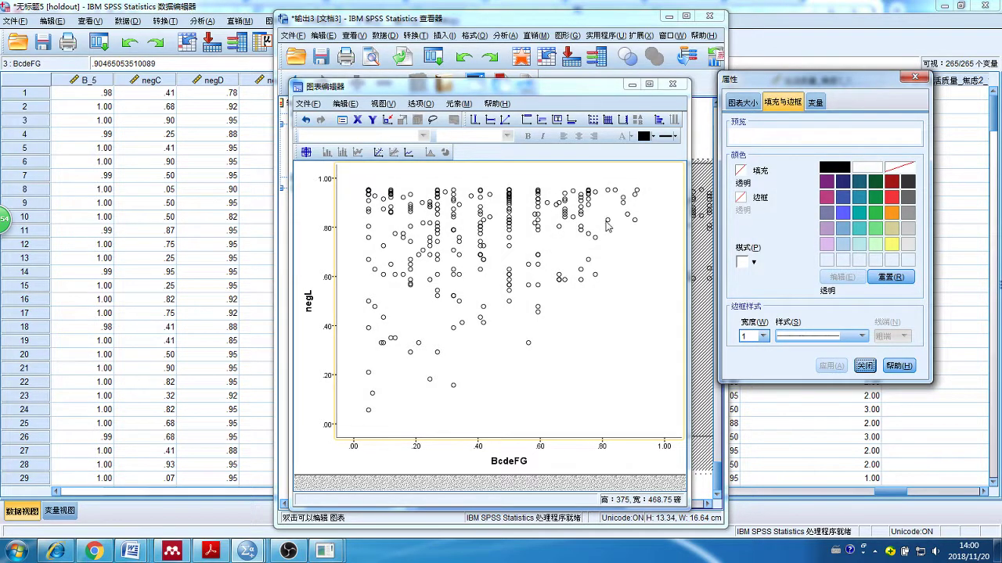
Step: Set all data point markers to size 3 with solid black fill
left_click(606, 220)
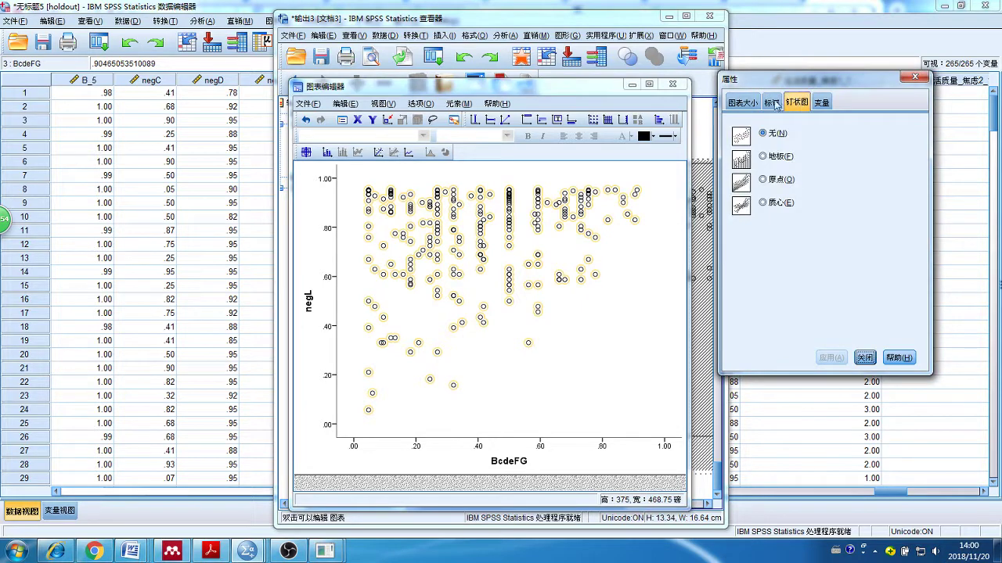
left_click(900, 144)
scroll(884, 199, "up", 2)
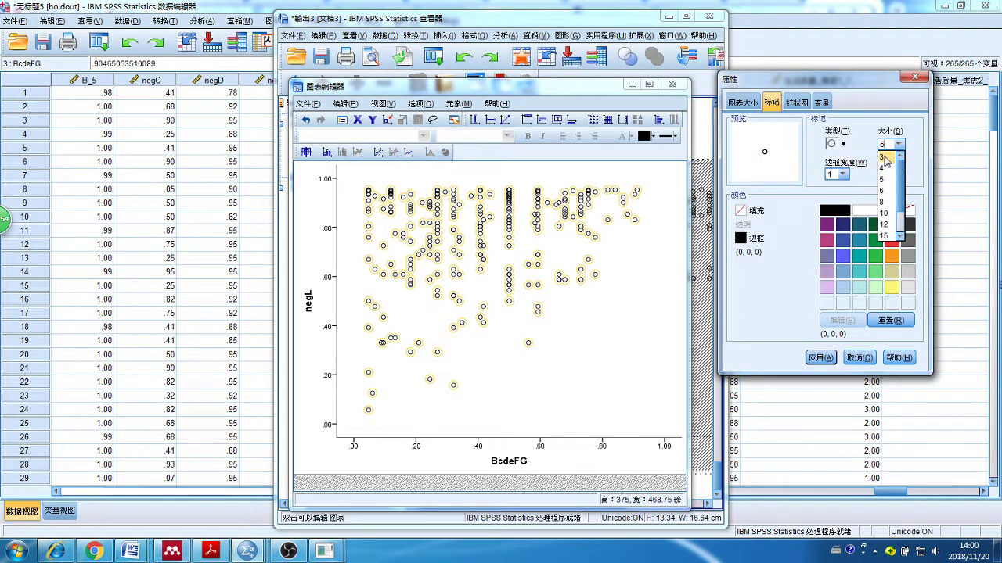
left_click(884, 180)
left_click(740, 211)
left_click(834, 210)
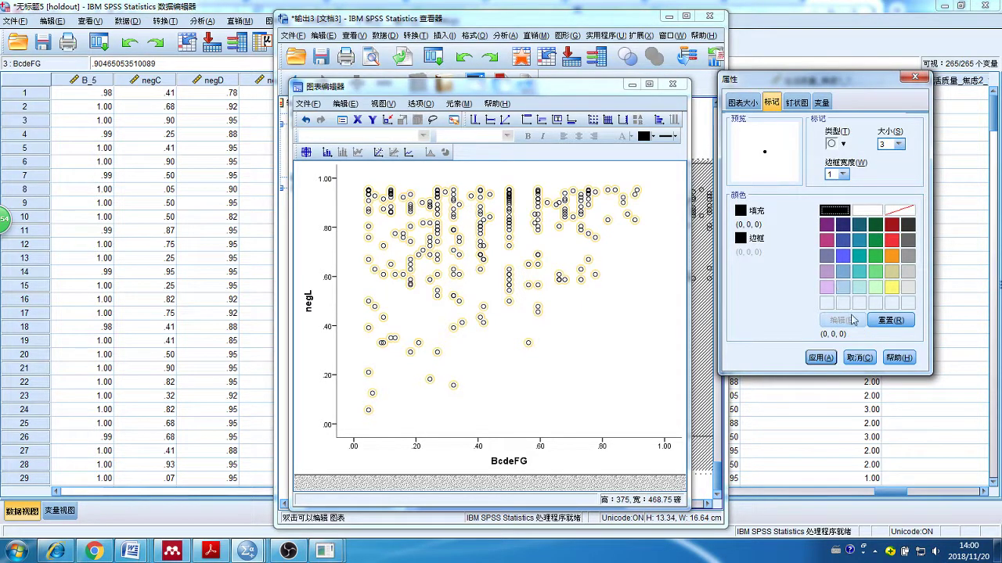
left_click(820, 357)
Step: Add a y = x reference line and retitle the axes 'Low smartphone addiction' and 'Solution configuration BcdeFG'
left_click(506, 119)
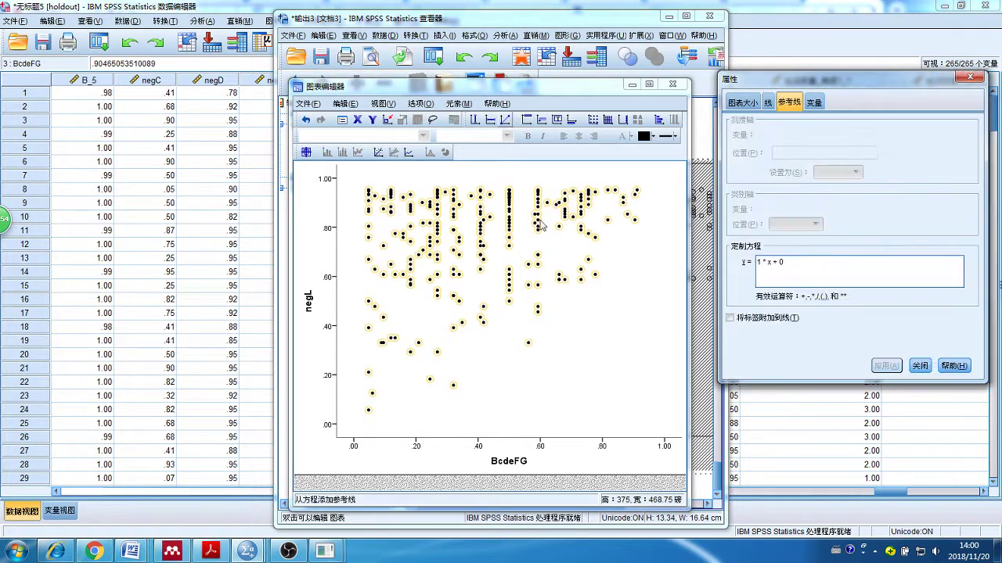
double_click(309, 299)
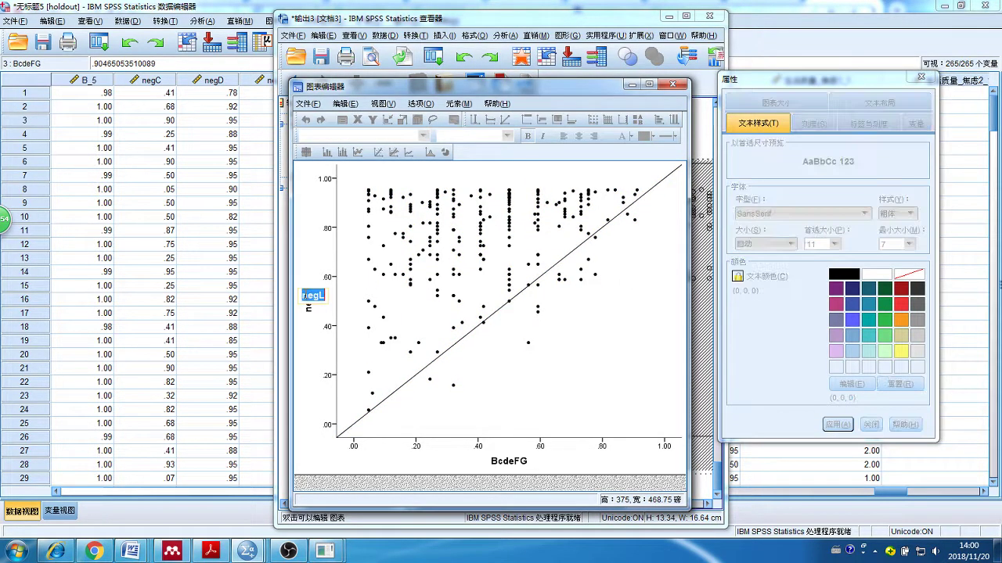
type("Low smar")
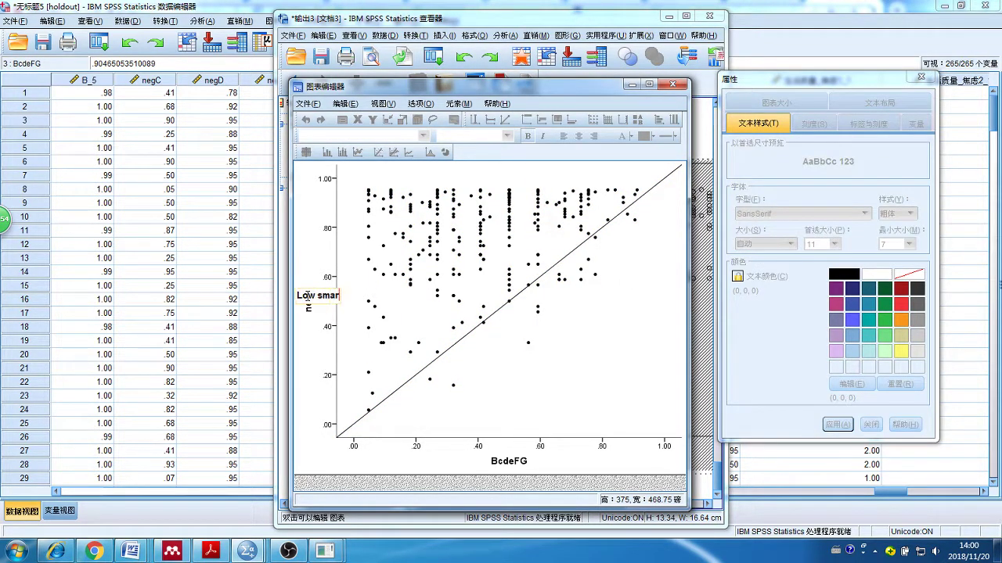
type("tphone addiction")
key("Return")
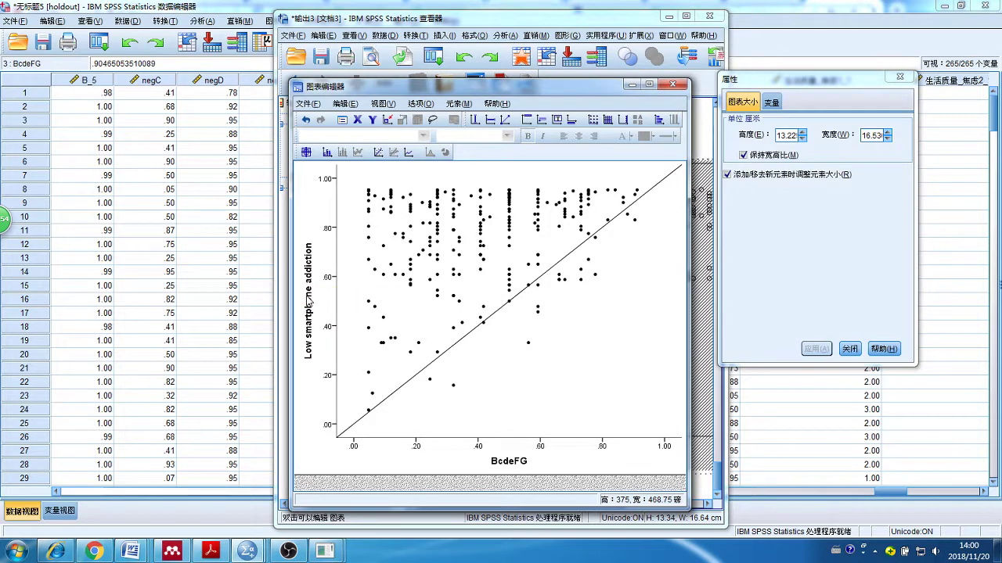
left_click(507, 462)
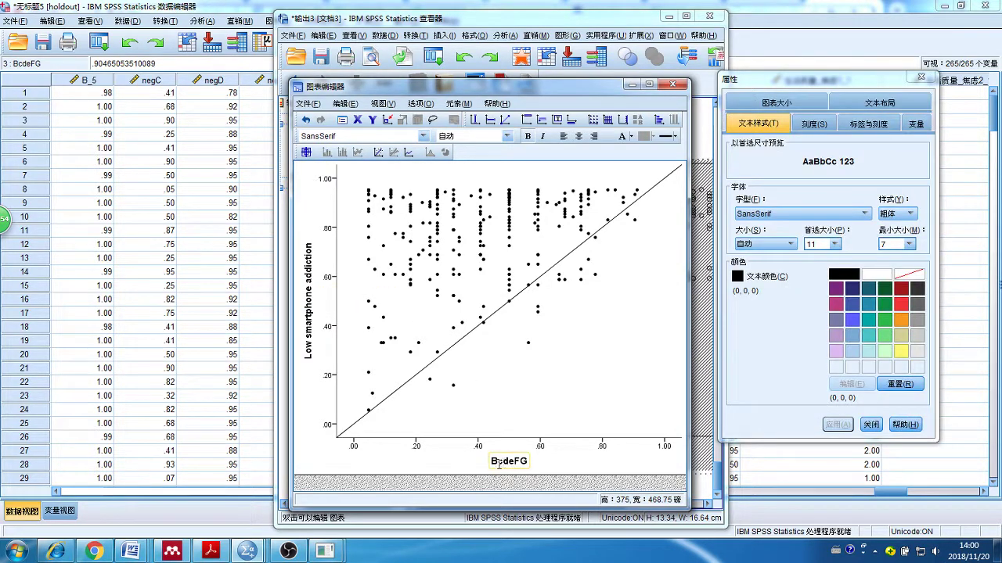
left_click(496, 464)
type("Solution confi")
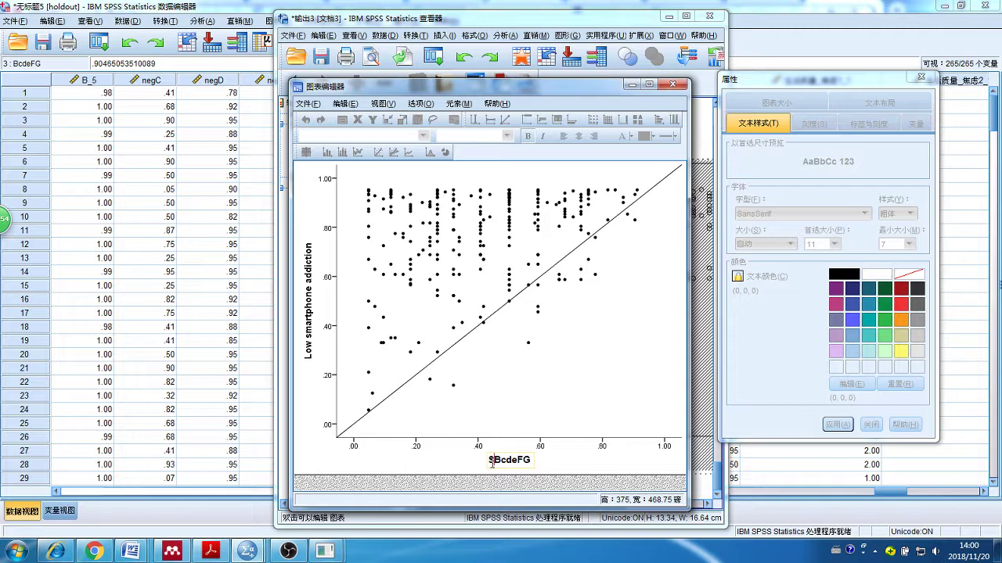
type("guration")
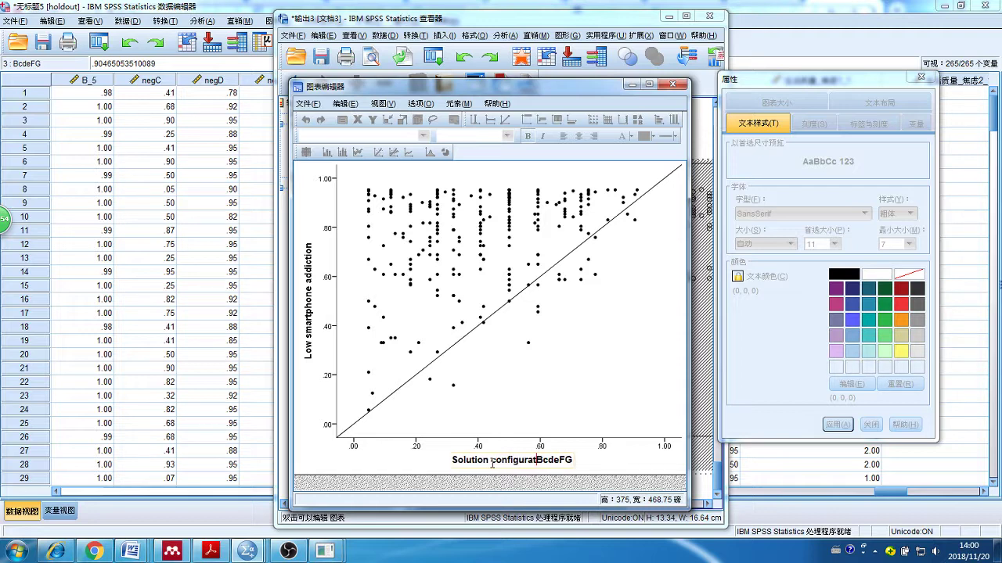
key("Escape")
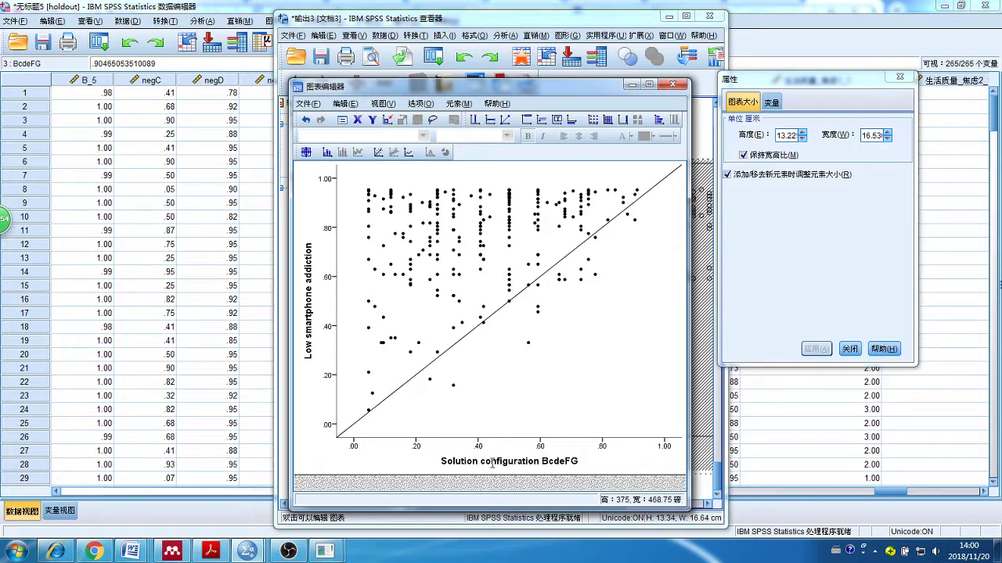
Step: Close the Chart Editor and copy the finished scatterplot
left_click(899, 76)
left_click(671, 84)
right_click(626, 265)
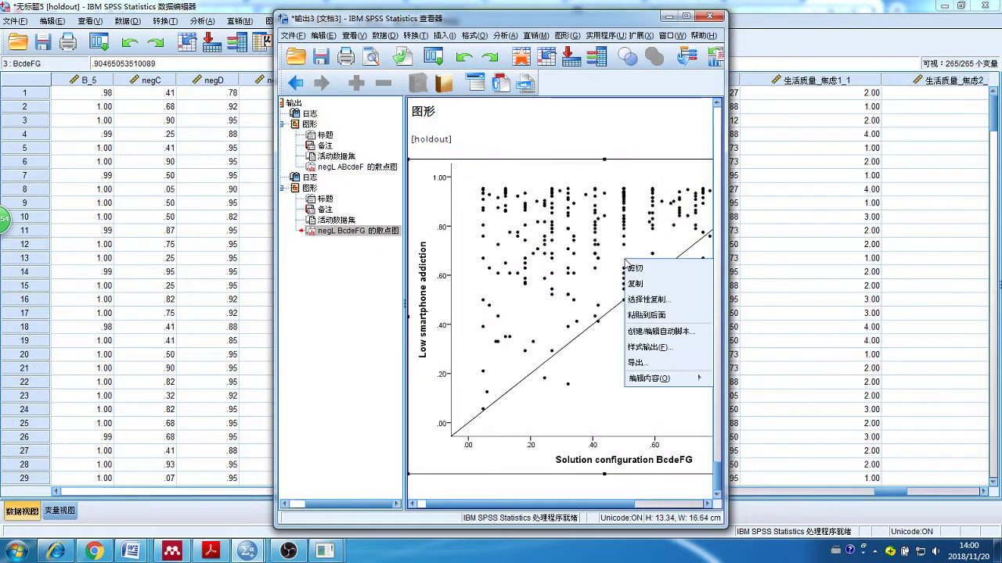
left_click(641, 280)
Step: Paste the scatterplot into the Tables_1120 Word document, then bring the OBS recorder forward
mouse_move(132, 552)
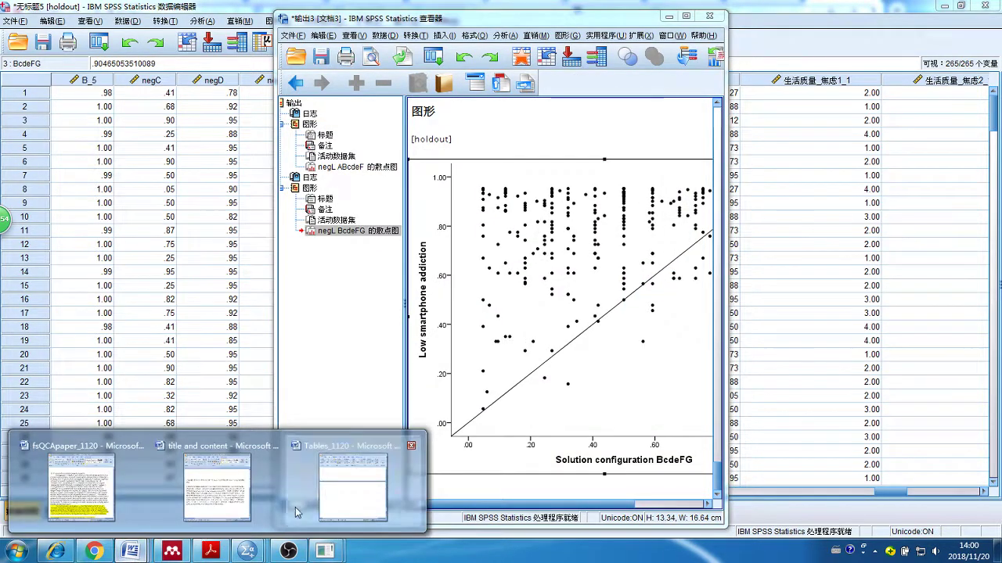
left_click(352, 483)
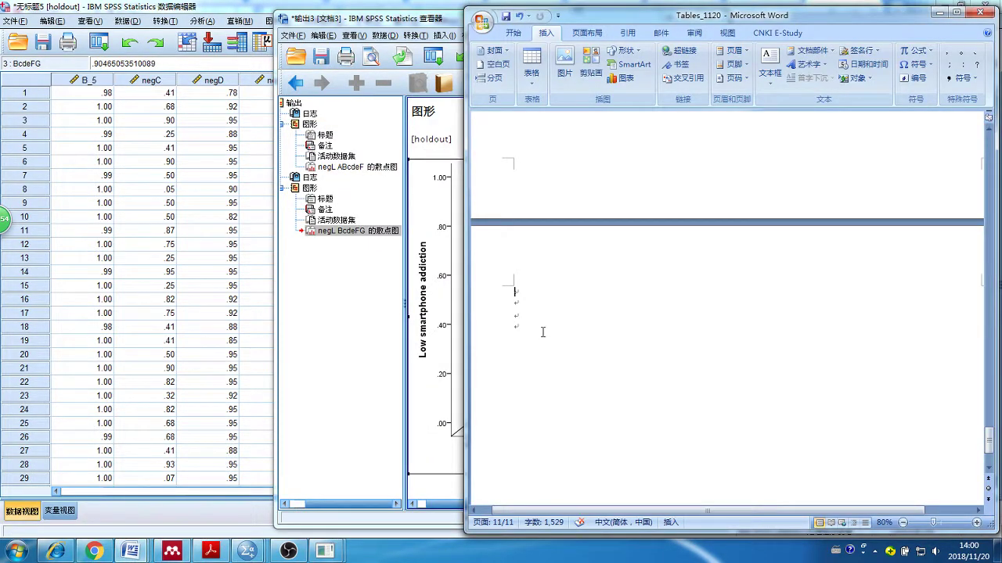
key("ctrl+v")
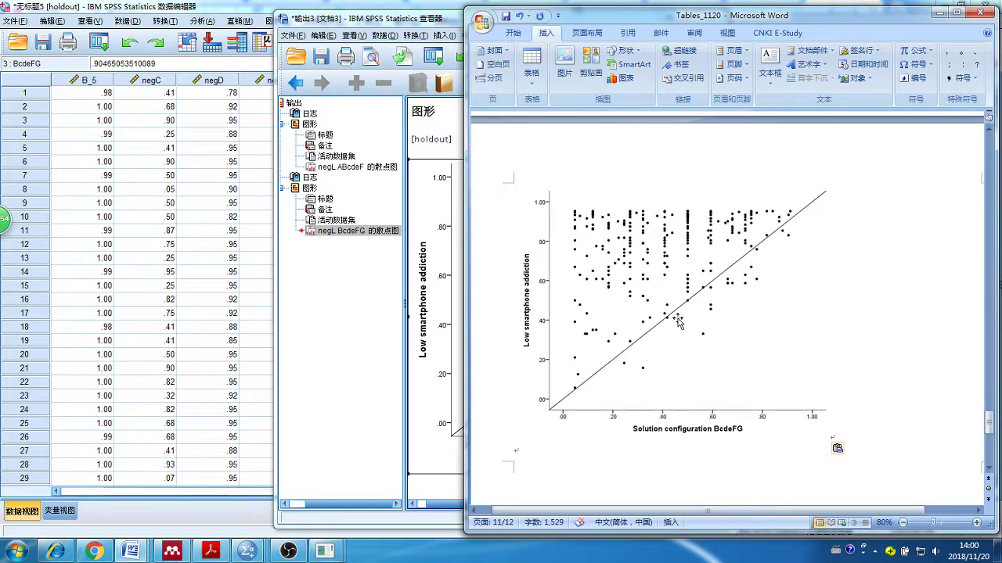
left_click(677, 321)
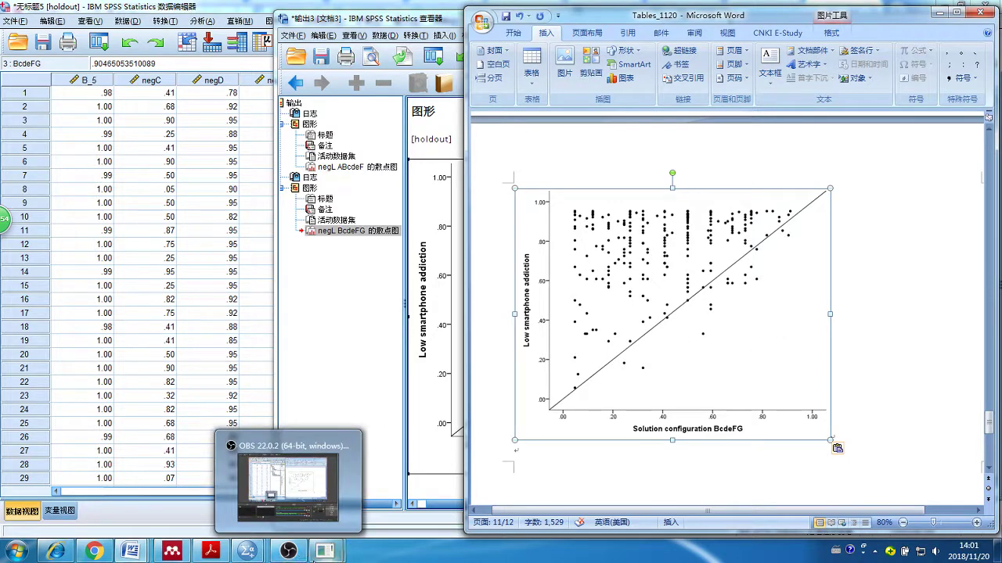
mouse_move(252, 556)
left_click(288, 552)
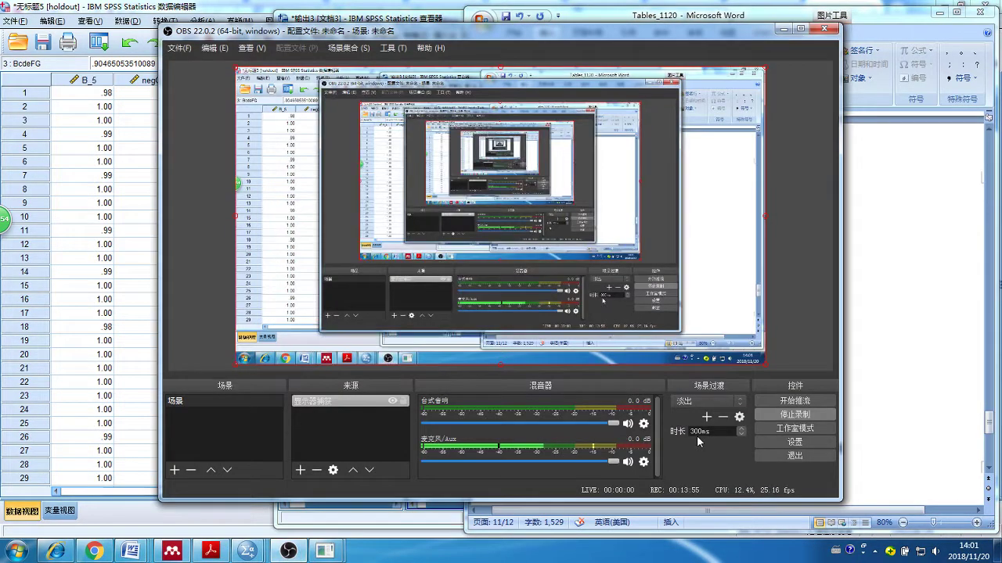